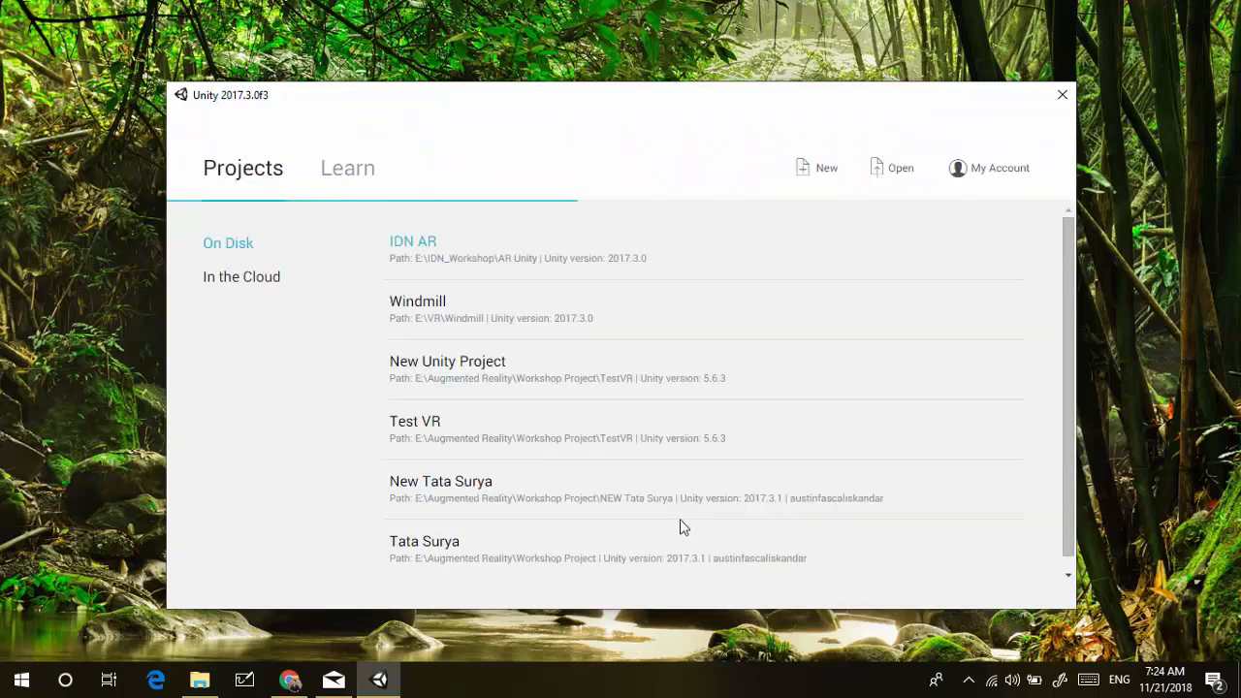
Create a new 3D project named 'AR Test' with Enable Unity Analytics turned off
{"action": "left_click", "coordinate": [825, 171]}
{"action": "left_click", "coordinate": [487, 294]}
{"action": "key", "text": "ctrl+a"}
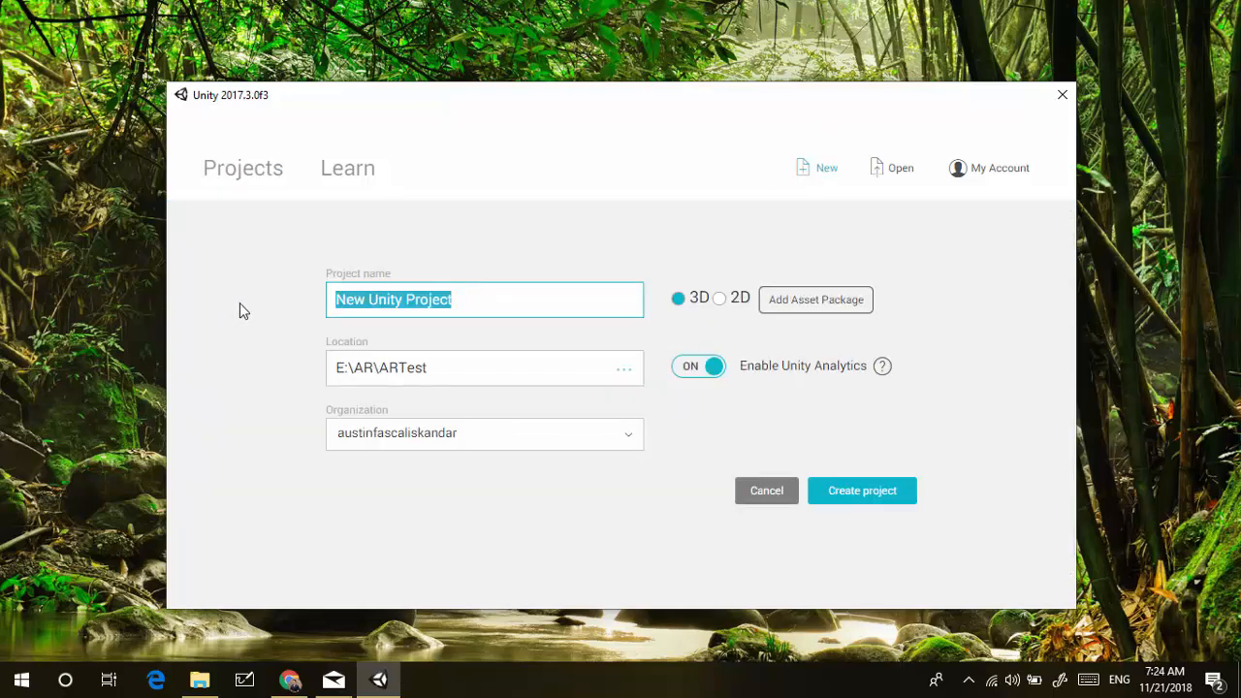
{"action": "type", "text": "AR Test"}
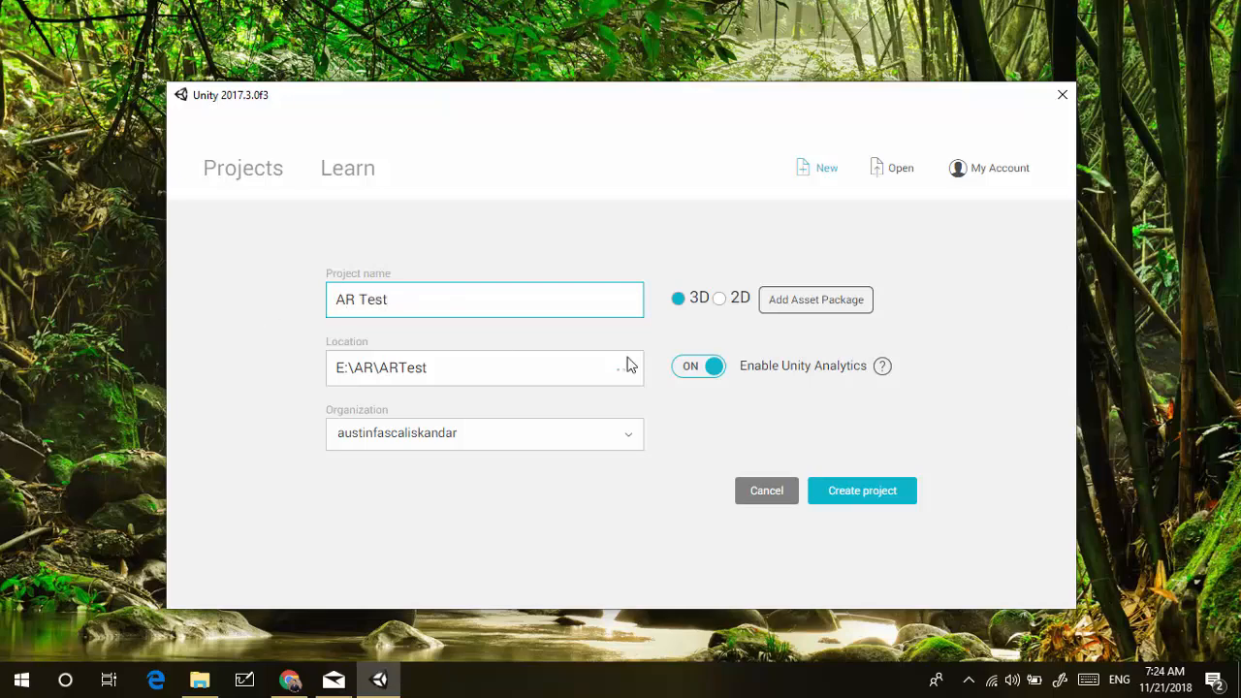
{"action": "left_click", "coordinate": [694, 369]}
{"action": "left_click", "coordinate": [694, 368]}
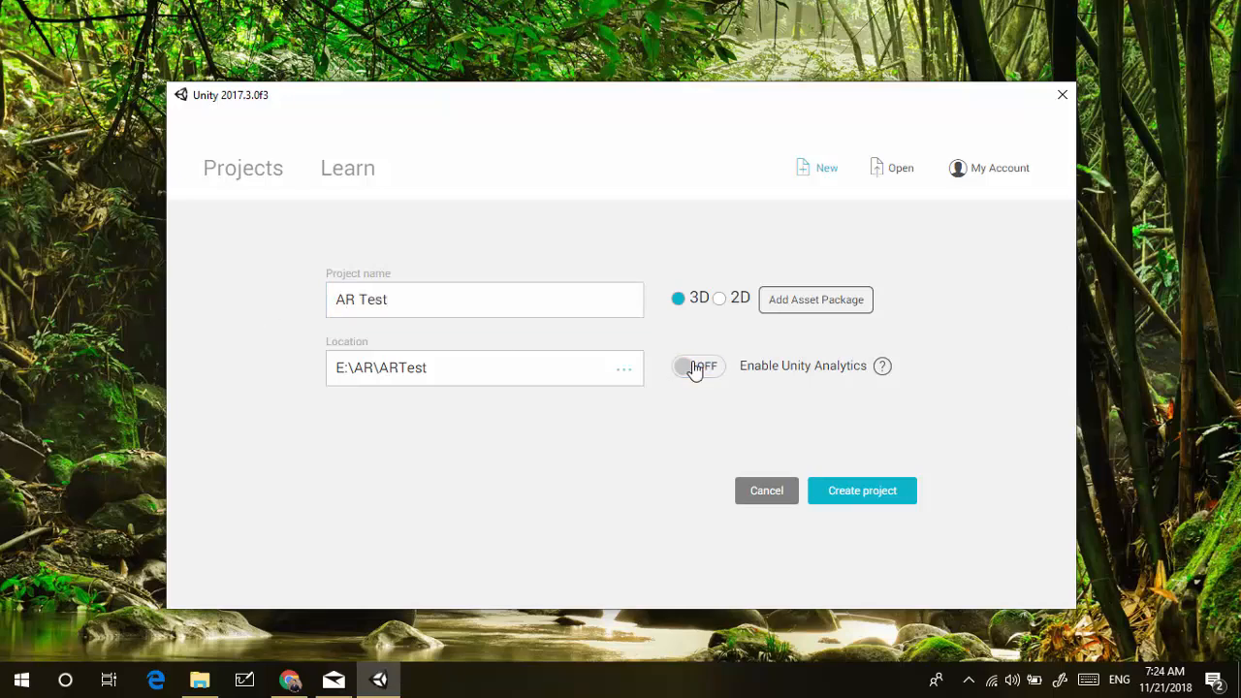
{"action": "left_click", "coordinate": [851, 493]}
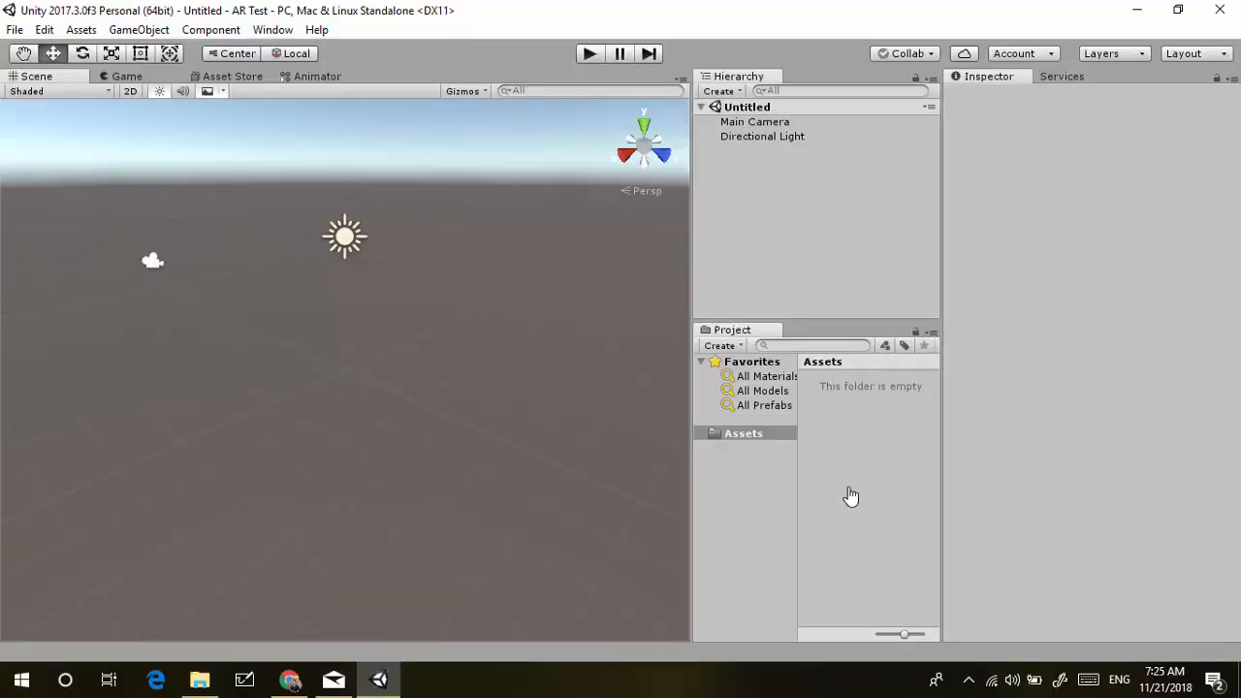
Delete the default Main Camera from the Hierarchy
{"action": "left_click", "coordinate": [793, 124]}
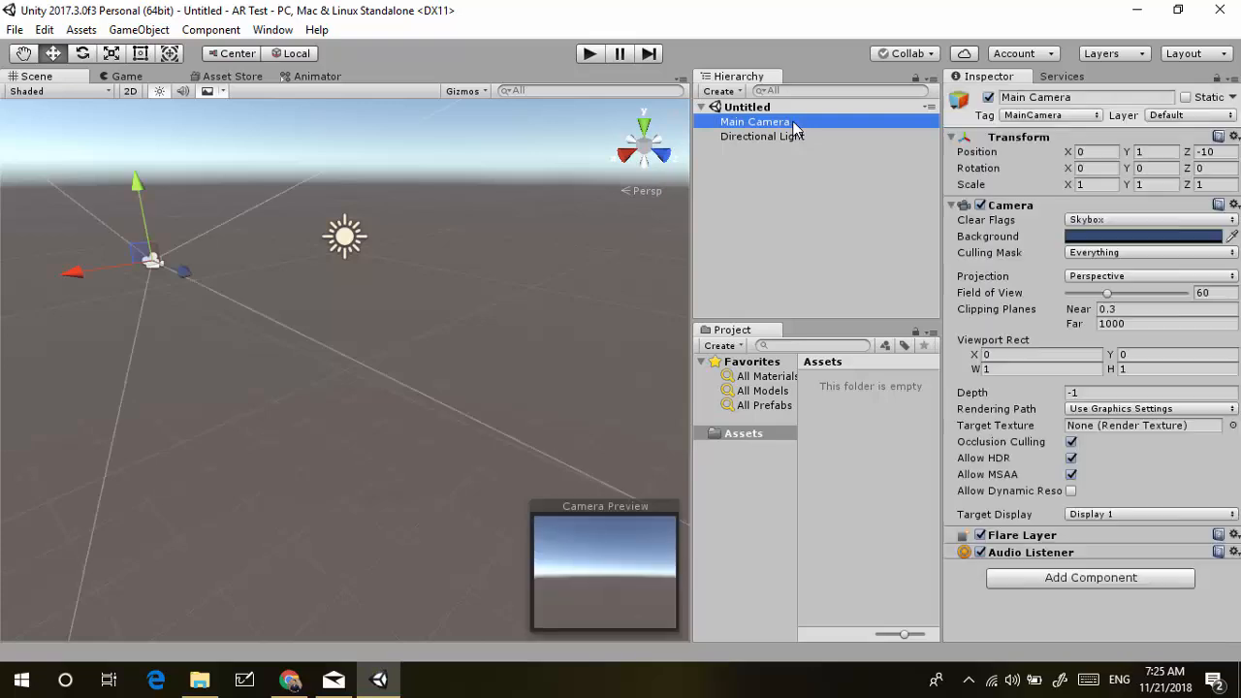
{"action": "right_click", "coordinate": [792, 124]}
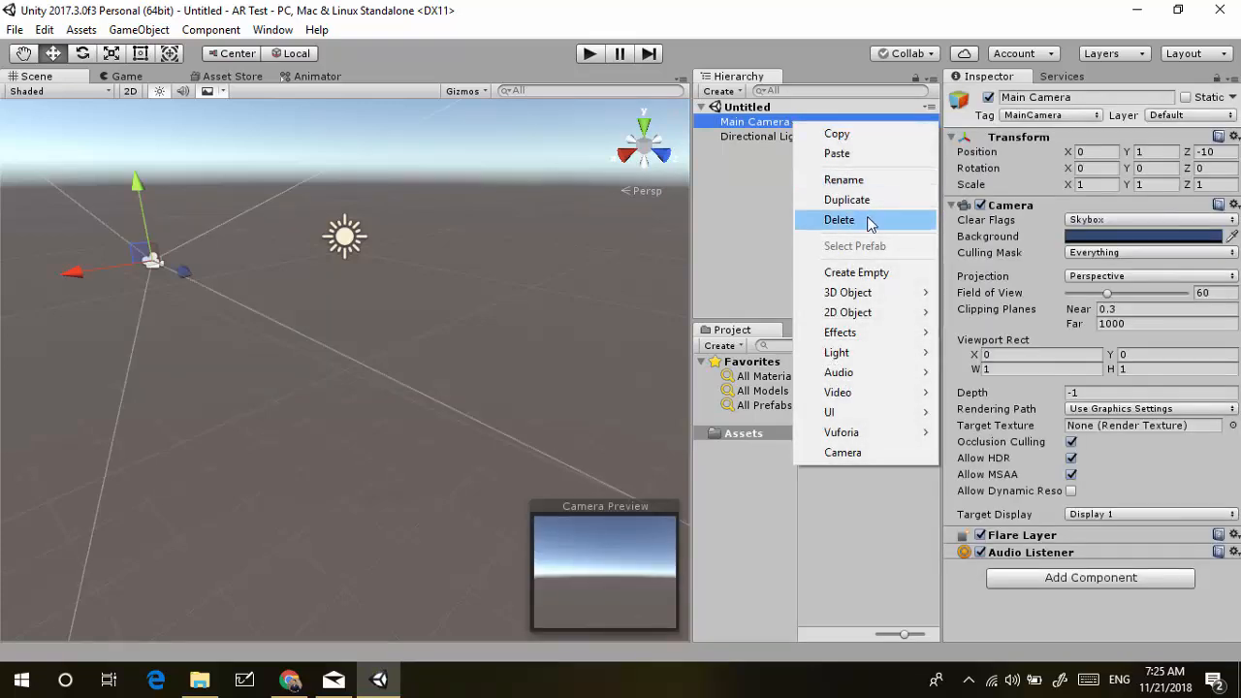
{"action": "left_click", "coordinate": [866, 220]}
Add a Vuforia AR Camera to the scene and import the required Vuforia assets
{"action": "right_click", "coordinate": [868, 220]}
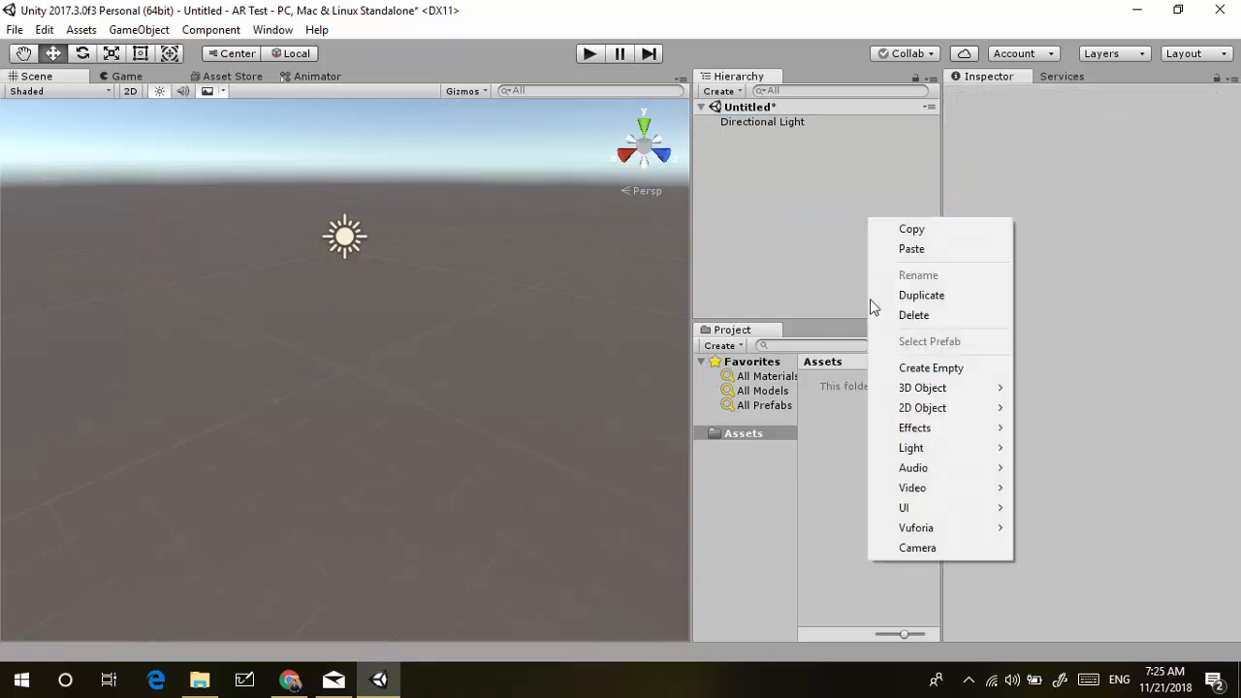
{"action": "mouse_move", "coordinate": [935, 527]}
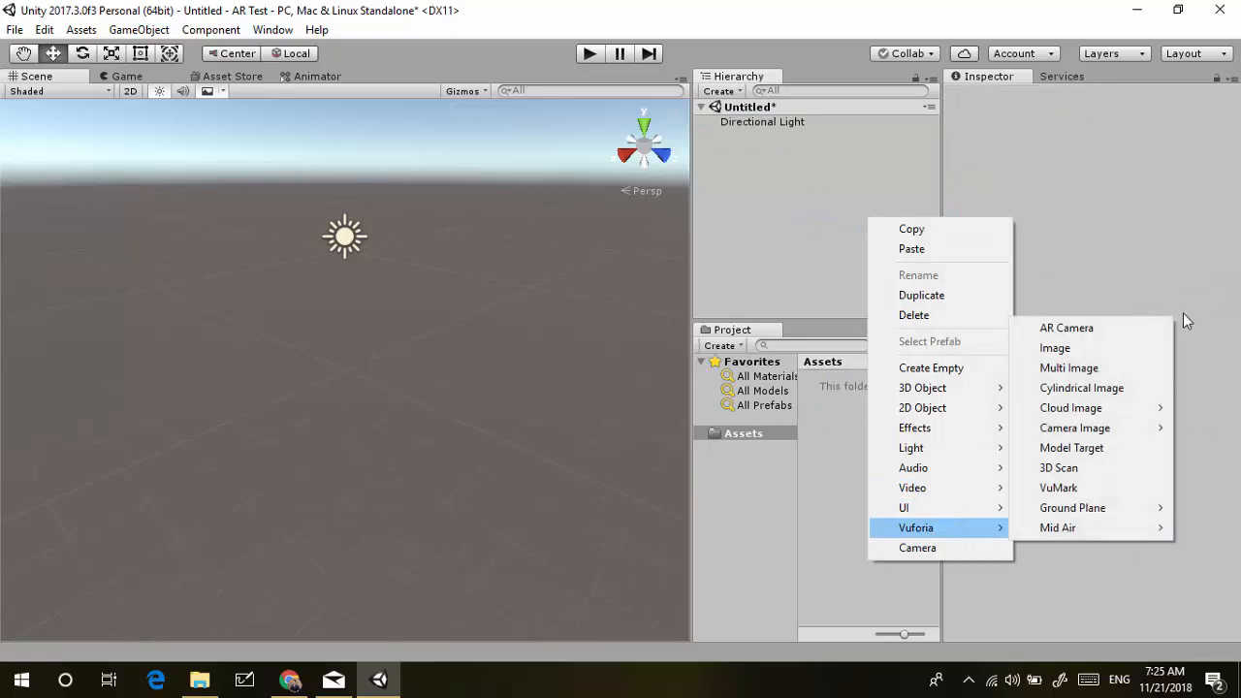
{"action": "left_click", "coordinate": [1146, 328]}
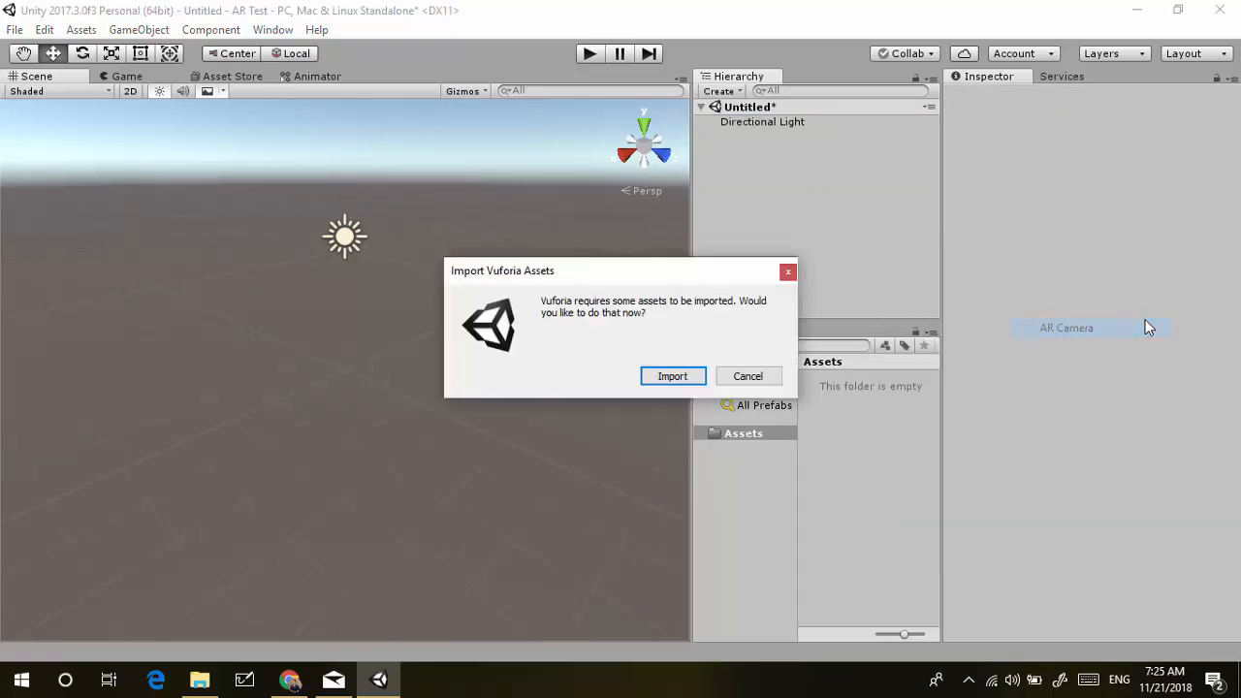
{"action": "left_click", "coordinate": [678, 380]}
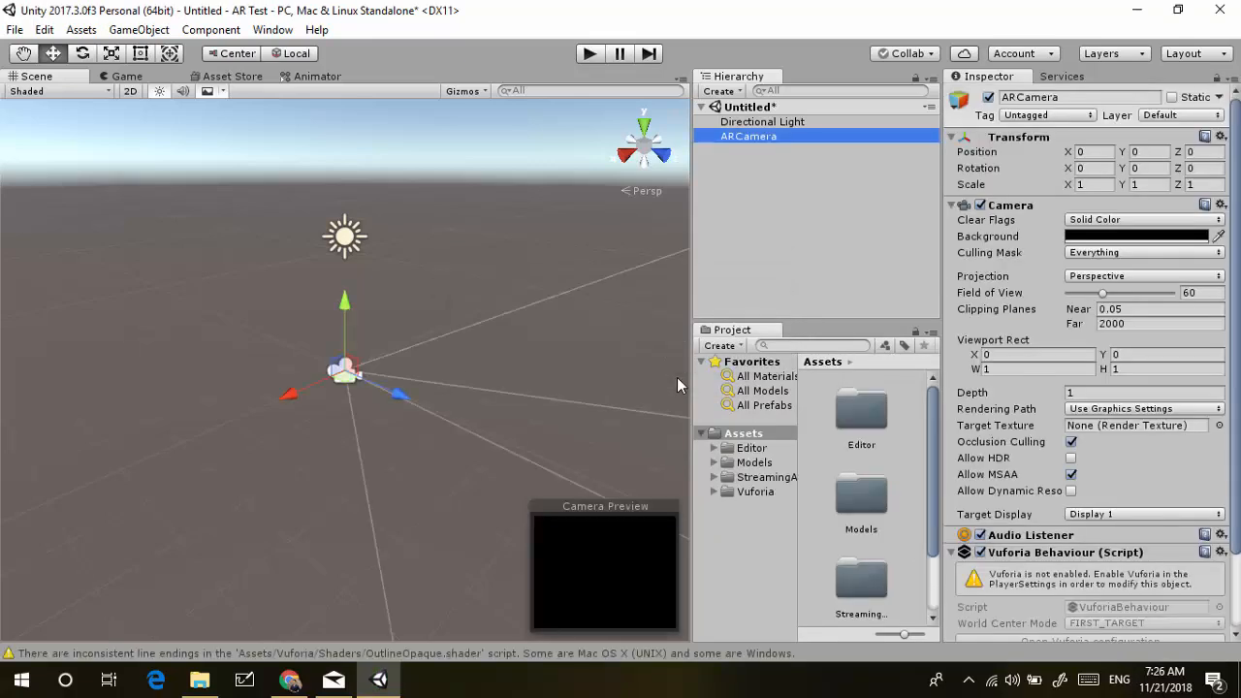
Add a Vuforia Image object to the Hierarchy, creating an ImageTarget next to the ARCamera
{"action": "left_click", "coordinate": [820, 242]}
{"action": "right_click", "coordinate": [822, 249]}
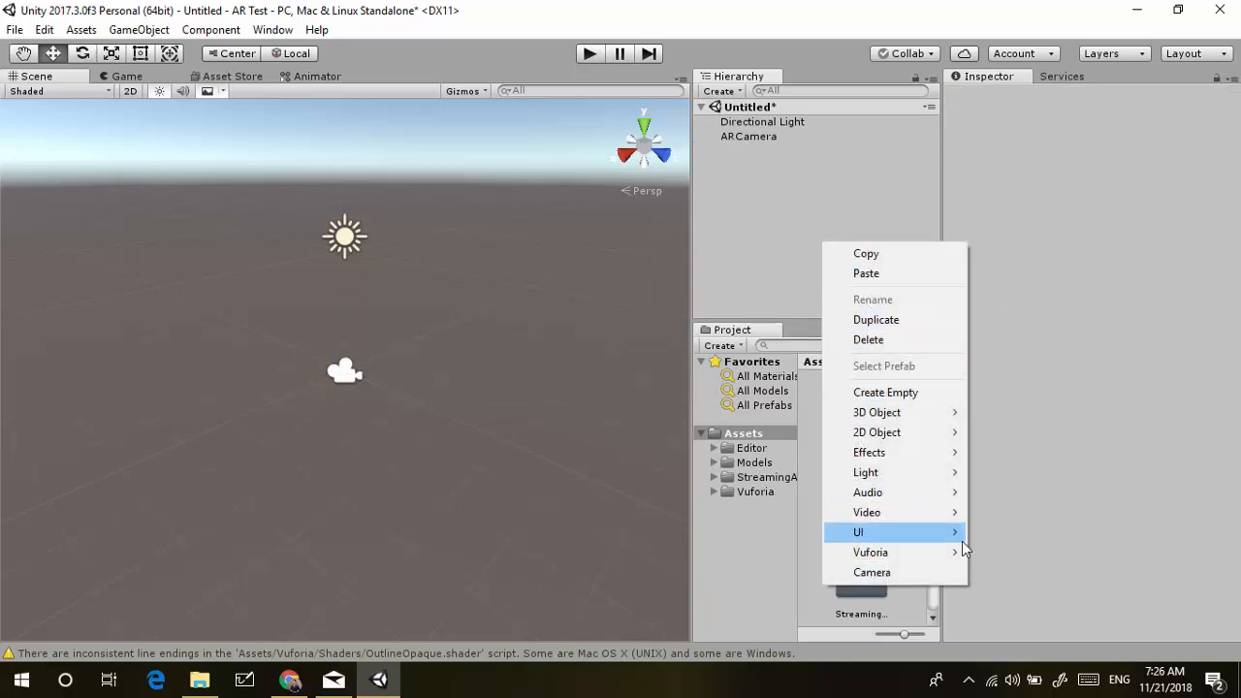
{"action": "mouse_move", "coordinate": [957, 555]}
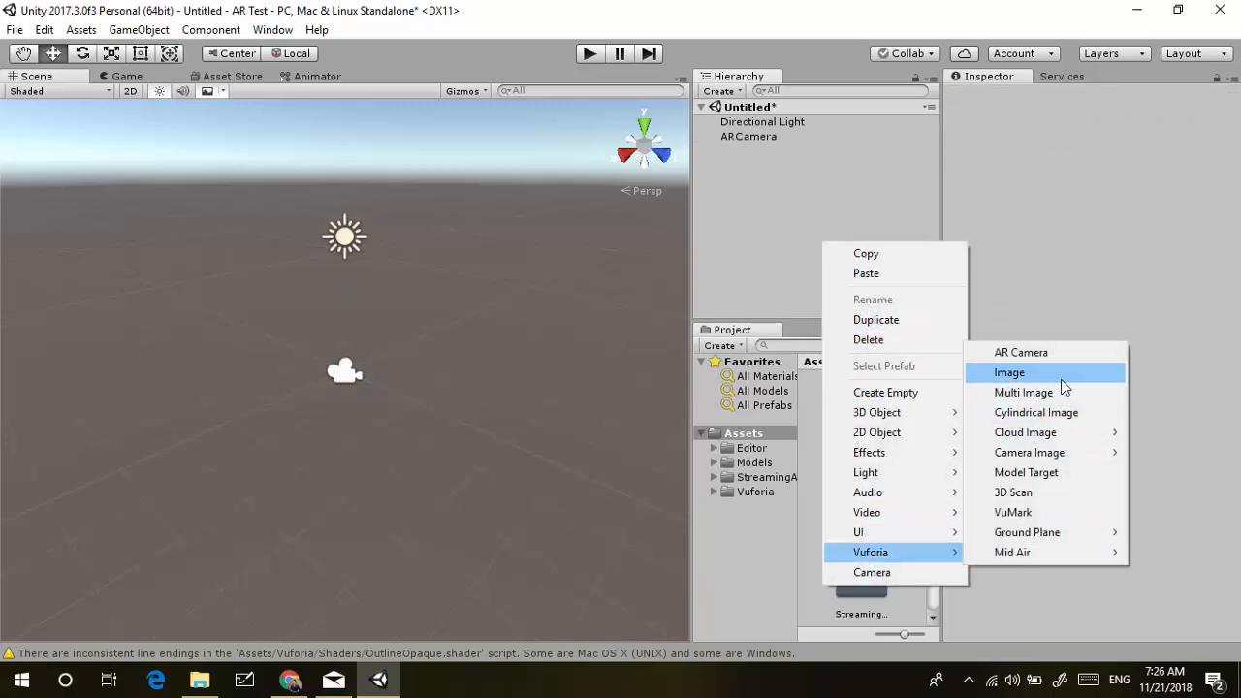
{"action": "left_click", "coordinate": [1060, 379]}
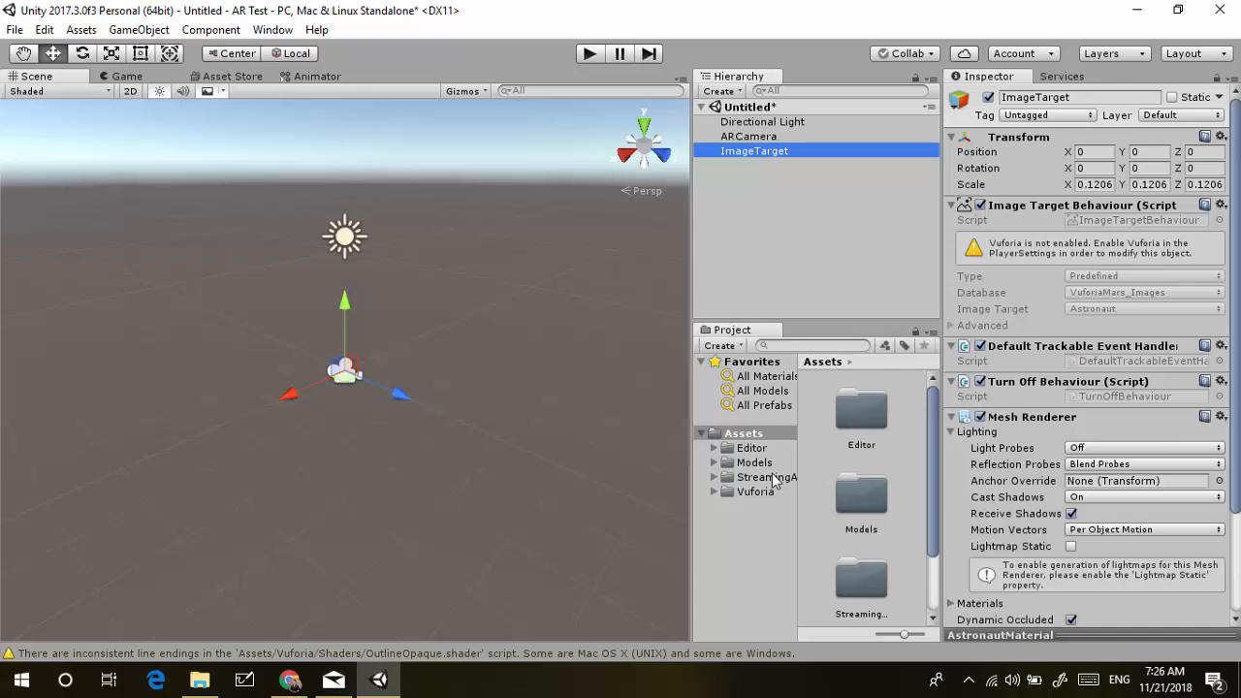
{"action": "left_click", "coordinate": [779, 256]}
In Build Settings, switch the platform to Android and show its Player Settings
{"action": "left_click", "coordinate": [16, 31]}
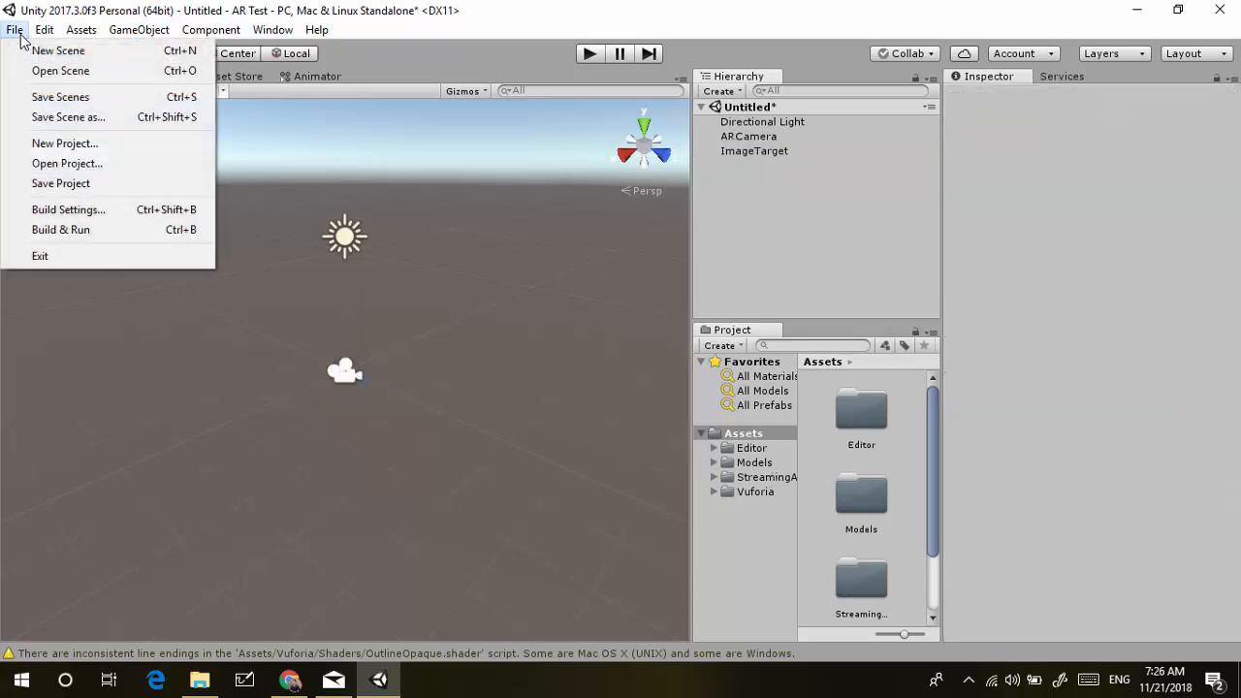
{"action": "left_click", "coordinate": [68, 210]}
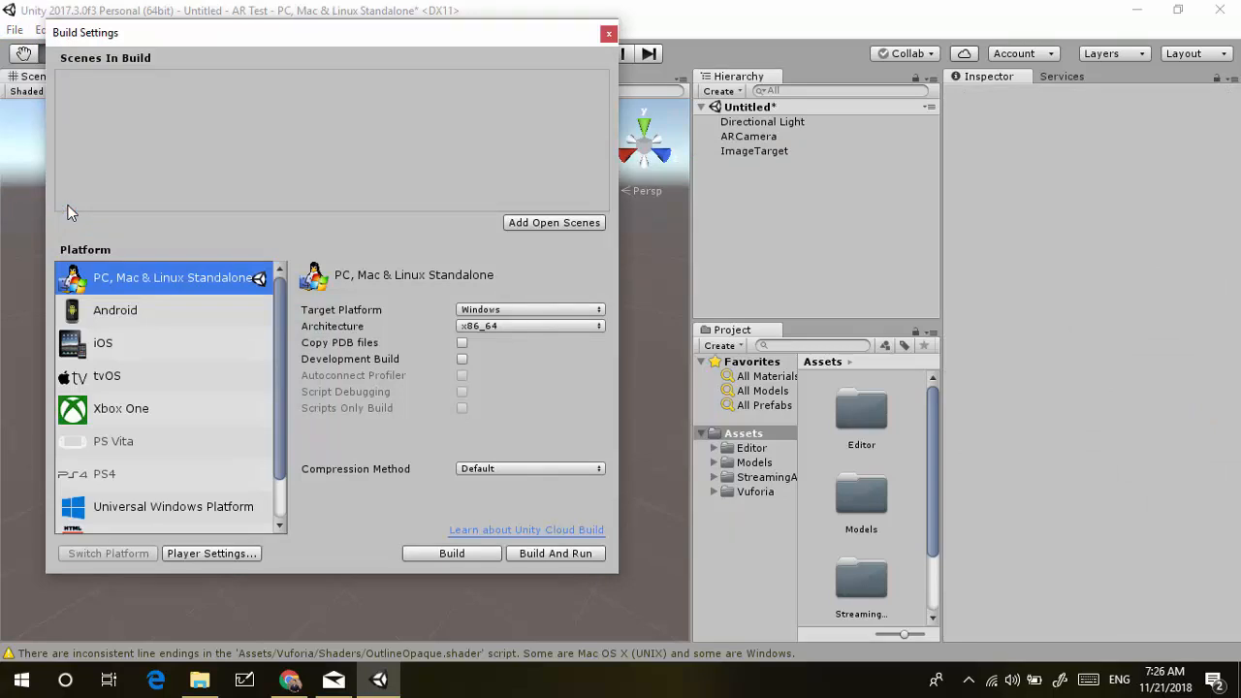
{"action": "left_click", "coordinate": [98, 318]}
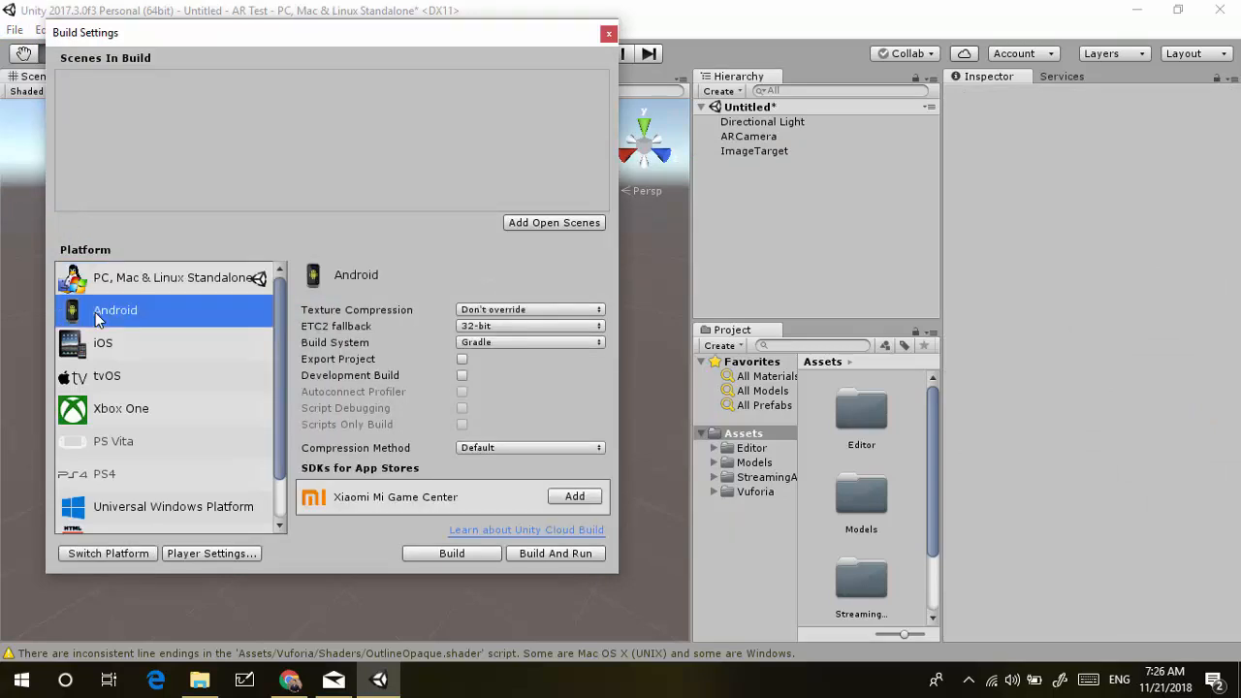
{"action": "left_click", "coordinate": [103, 552]}
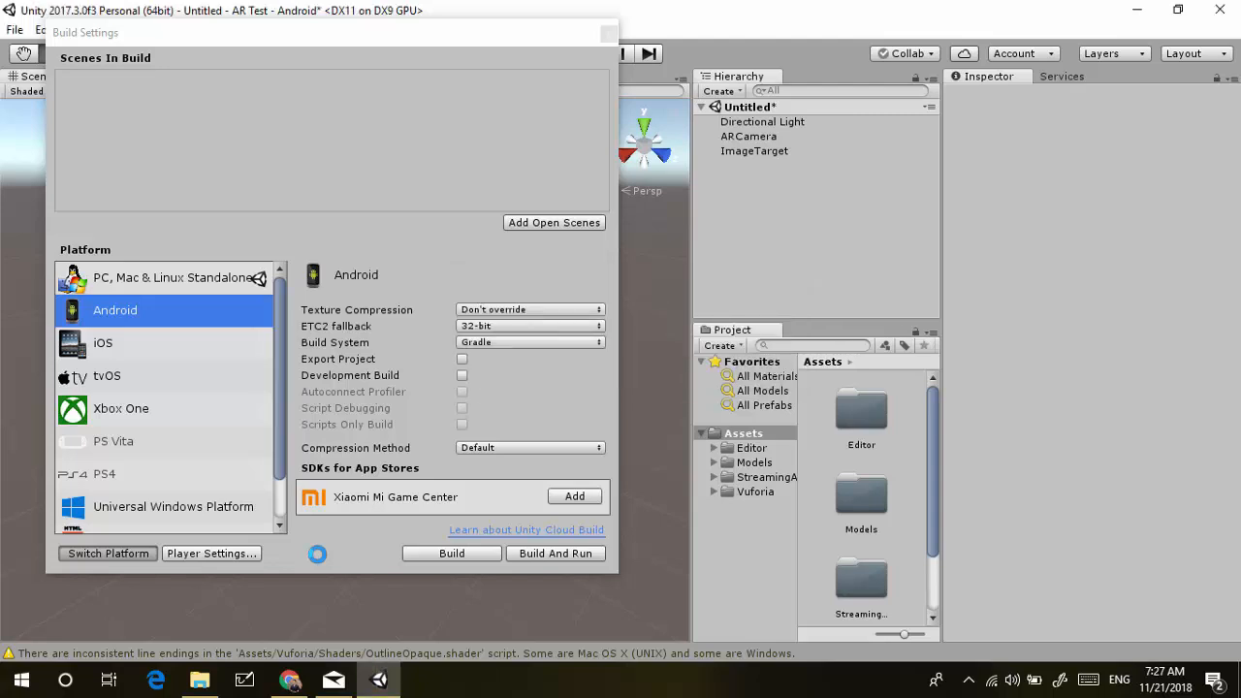
{"action": "left_click", "coordinate": [223, 551]}
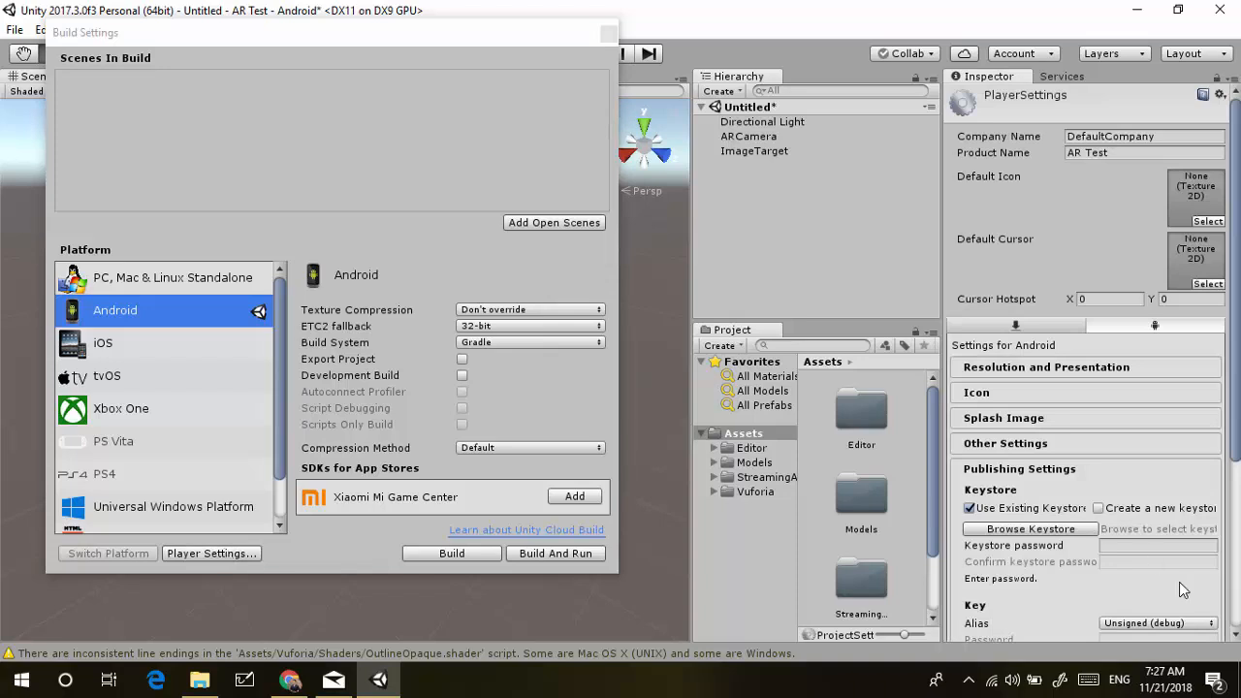
Enable Vuforia Augmented Reality under XR Settings
{"action": "scroll", "coordinate": [1179, 581], "scroll_direction": "down", "scroll_amount": 5}
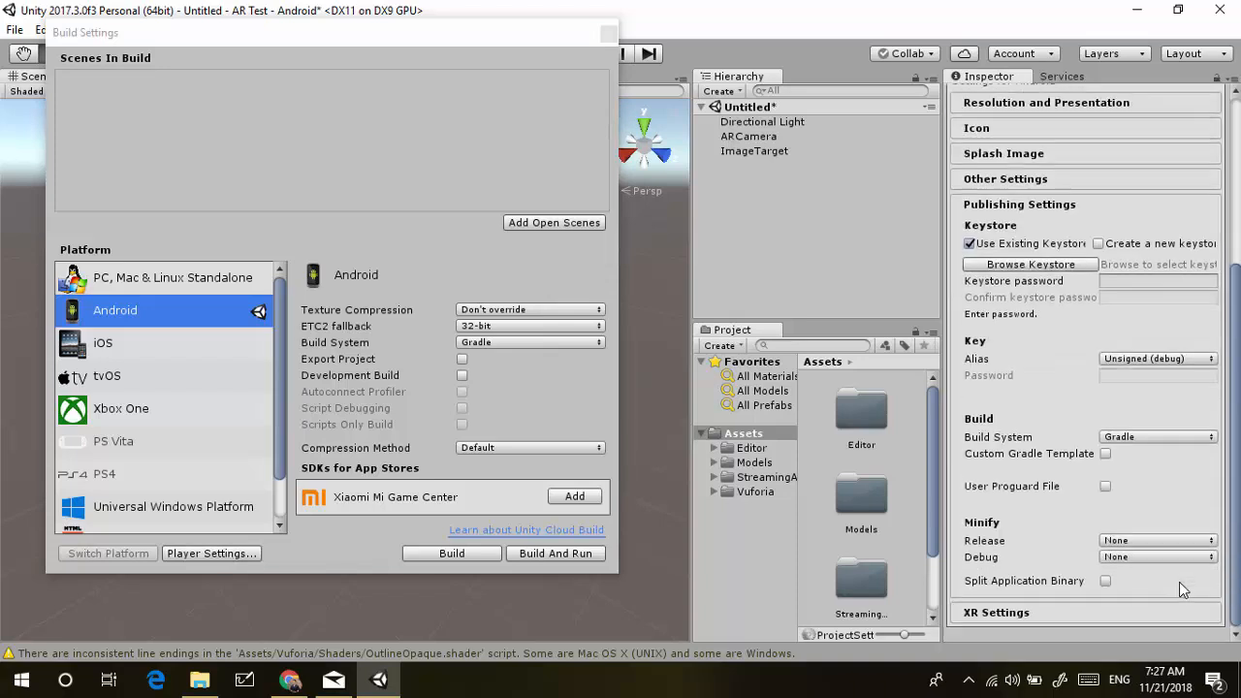
{"action": "left_click", "coordinate": [1135, 605]}
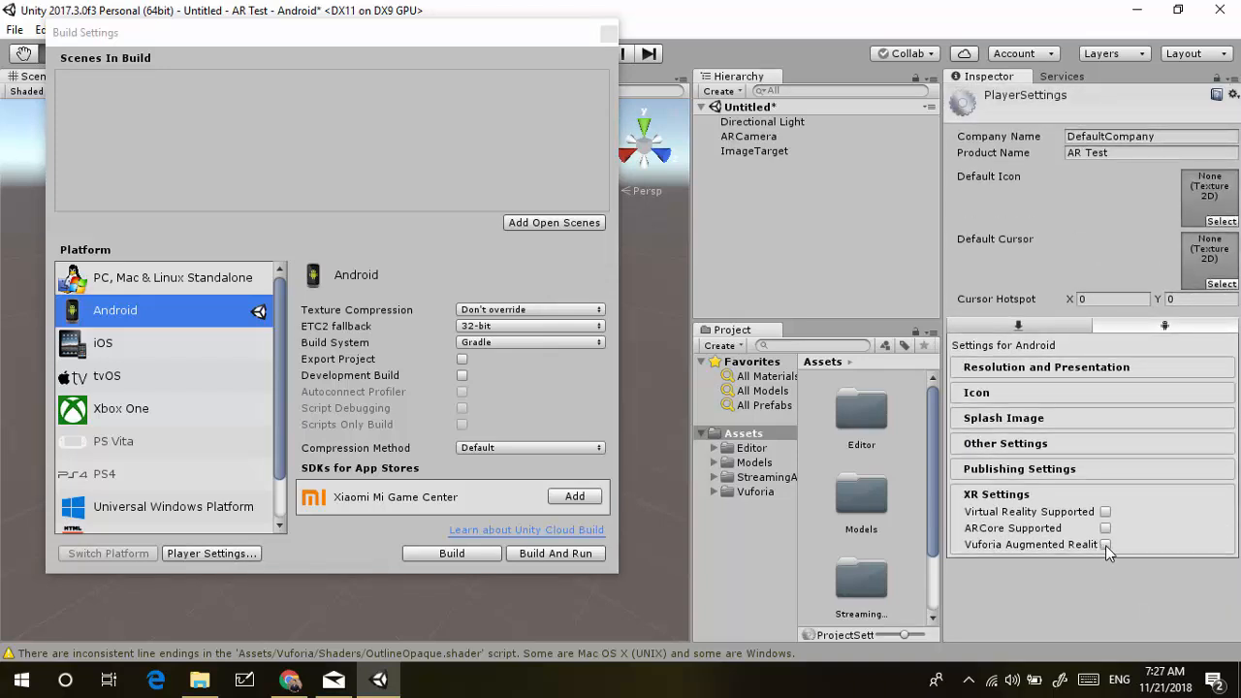
{"action": "left_click", "coordinate": [1105, 544]}
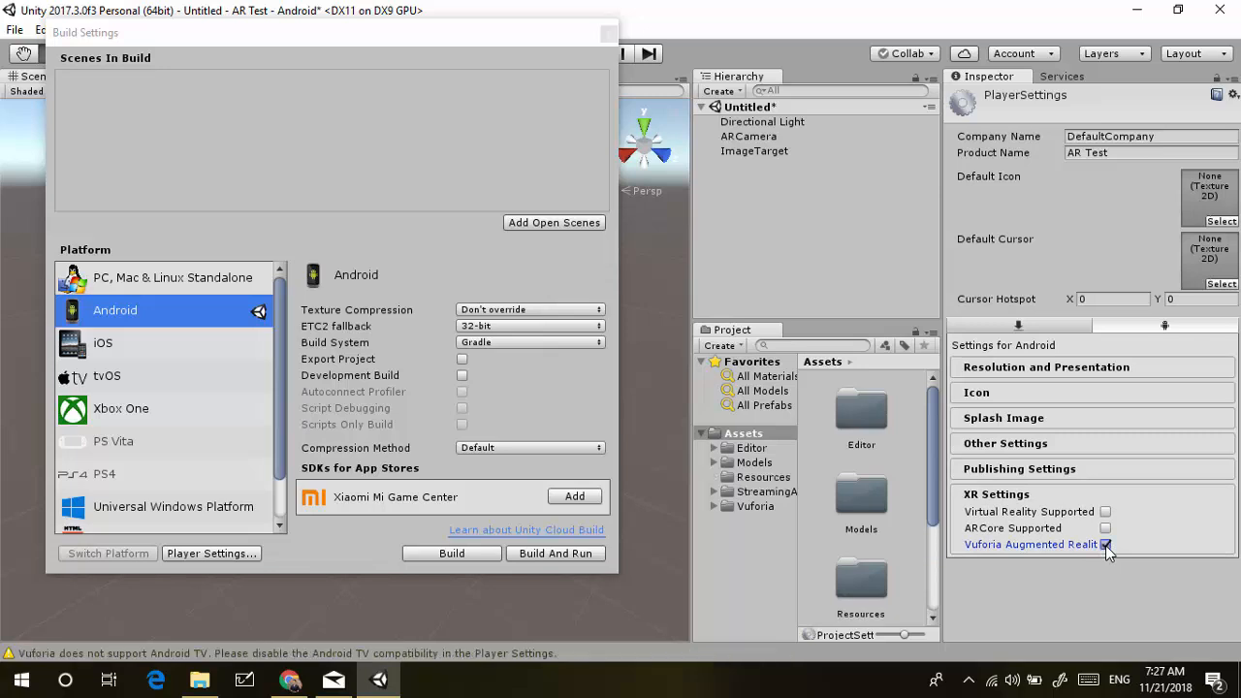
Turn off Android TV Compatibility under Other Settings
{"action": "left_click", "coordinate": [1047, 440]}
{"action": "scroll", "coordinate": [1020, 520], "scroll_direction": "down", "scroll_amount": 10}
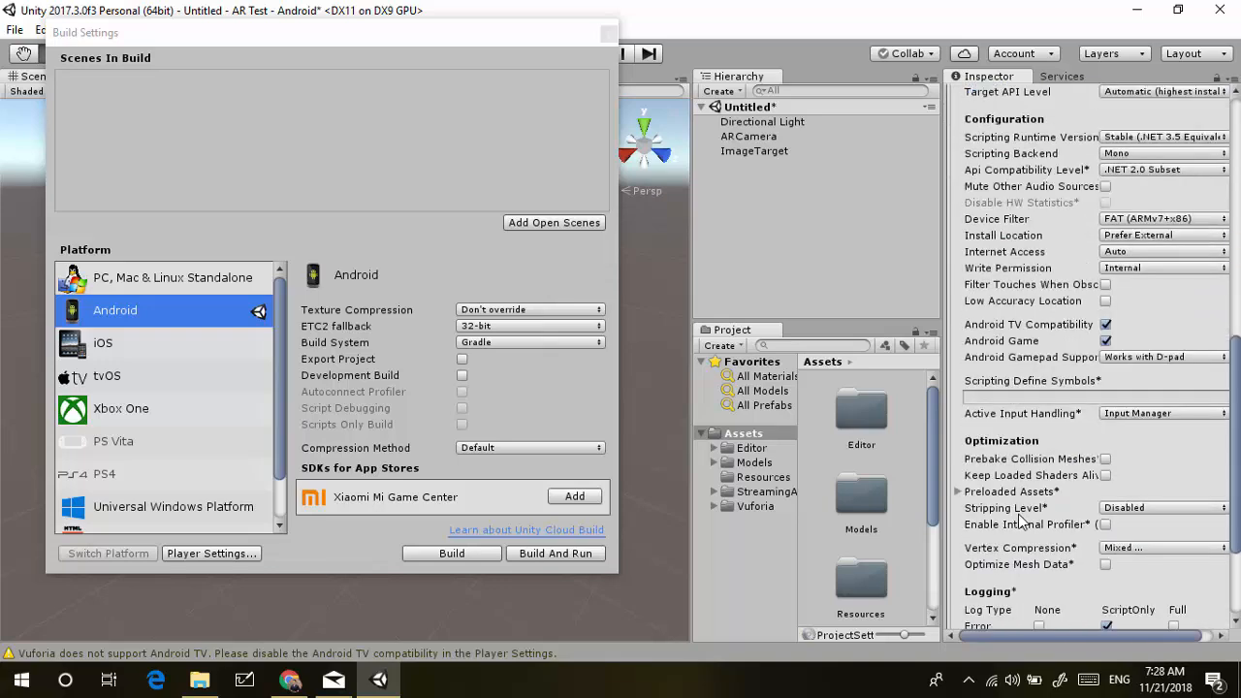
{"action": "scroll", "coordinate": [1020, 520], "scroll_direction": "down", "scroll_amount": 3}
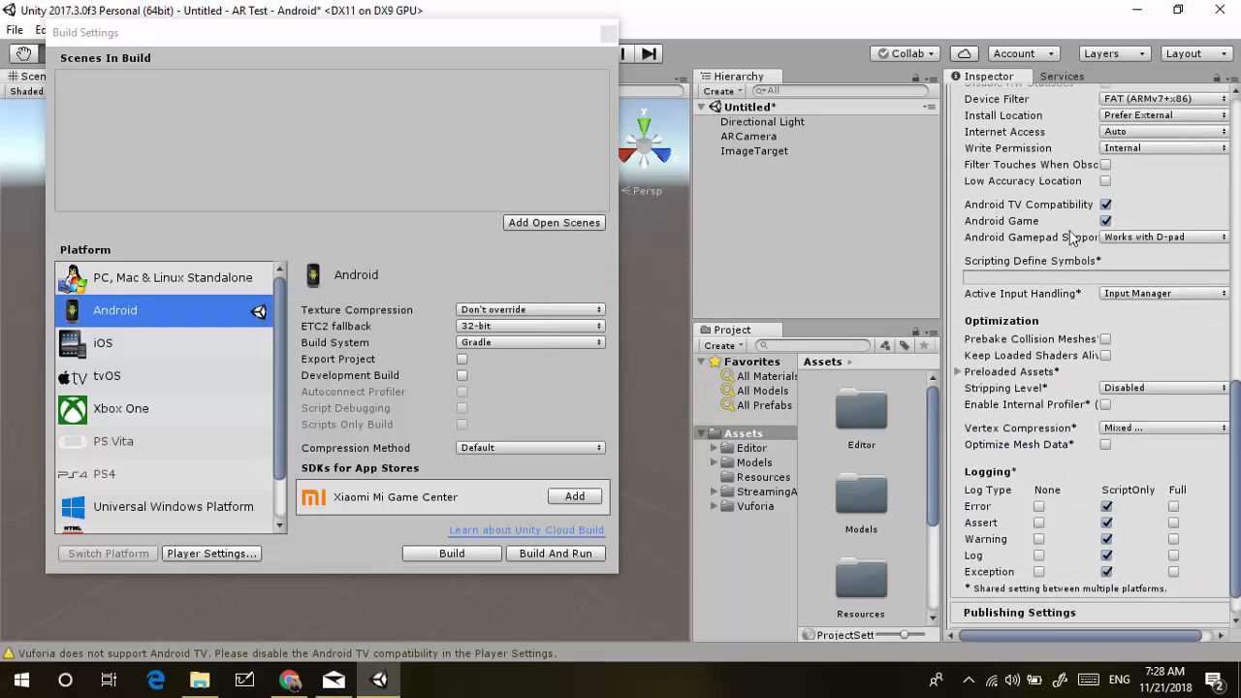
{"action": "left_click", "coordinate": [1106, 204]}
{"action": "scroll", "coordinate": [1045, 376], "scroll_direction": "down", "scroll_amount": 1}
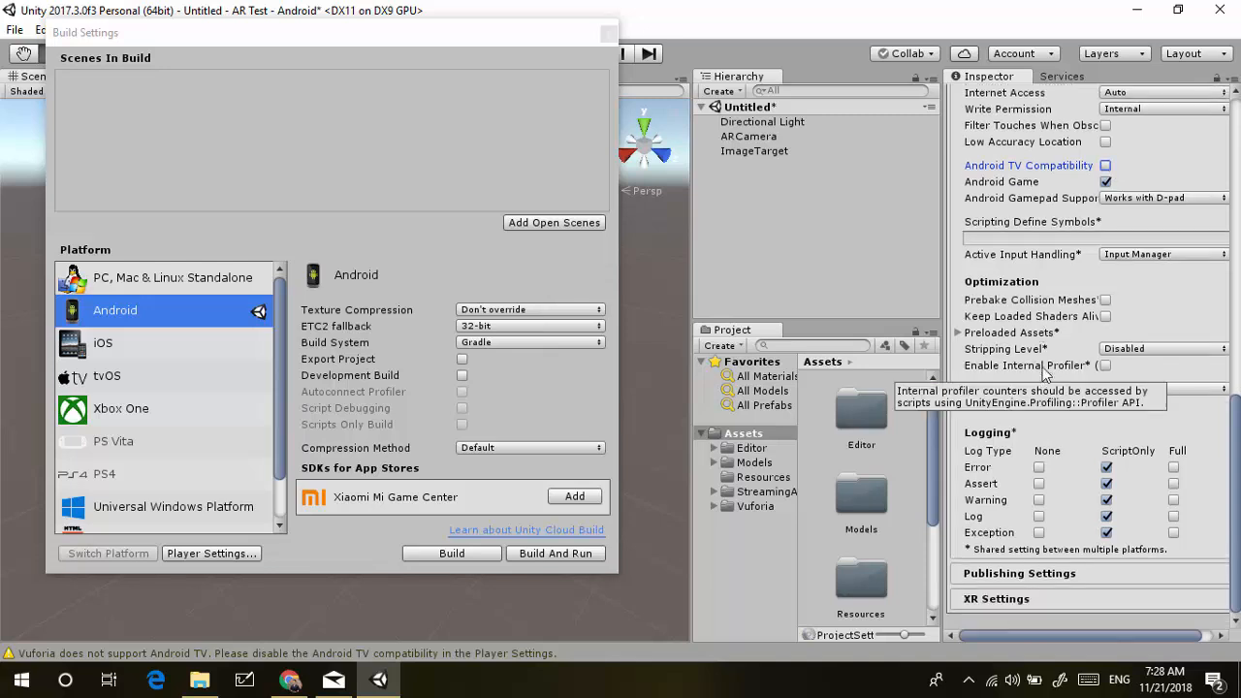
{"action": "left_click", "coordinate": [1056, 574]}
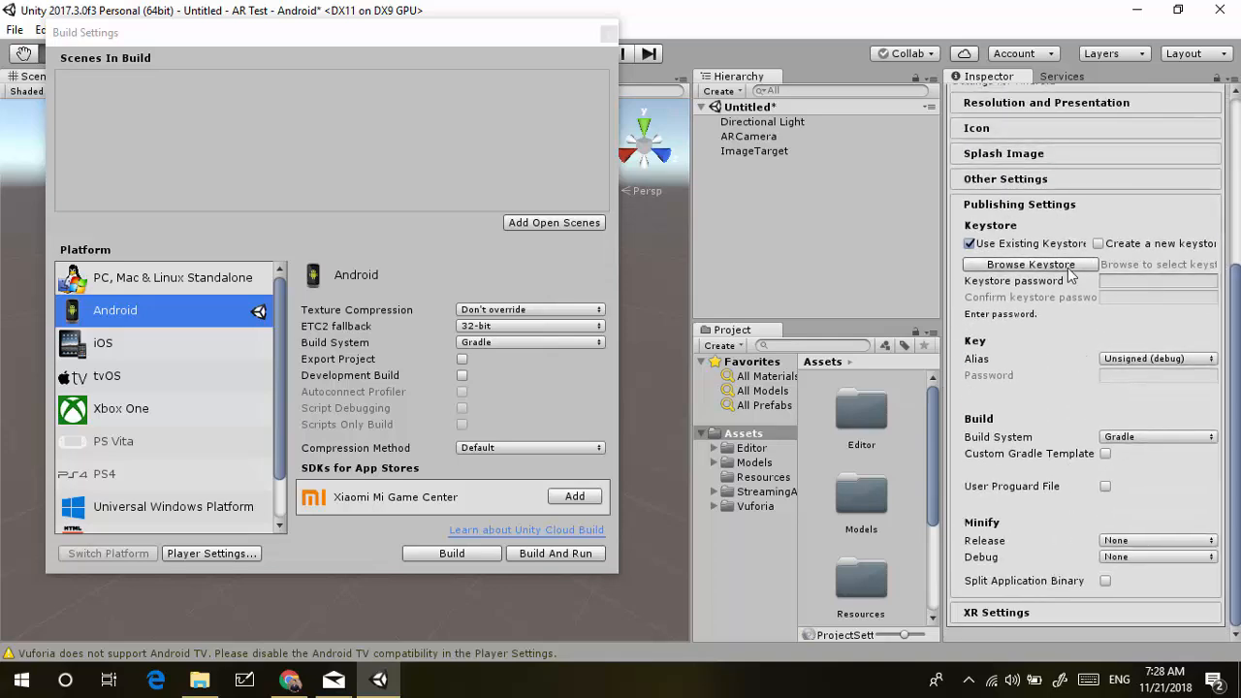
Browse for an existing keystore in the AR folders, then cancel the picker
{"action": "left_click", "coordinate": [1068, 268]}
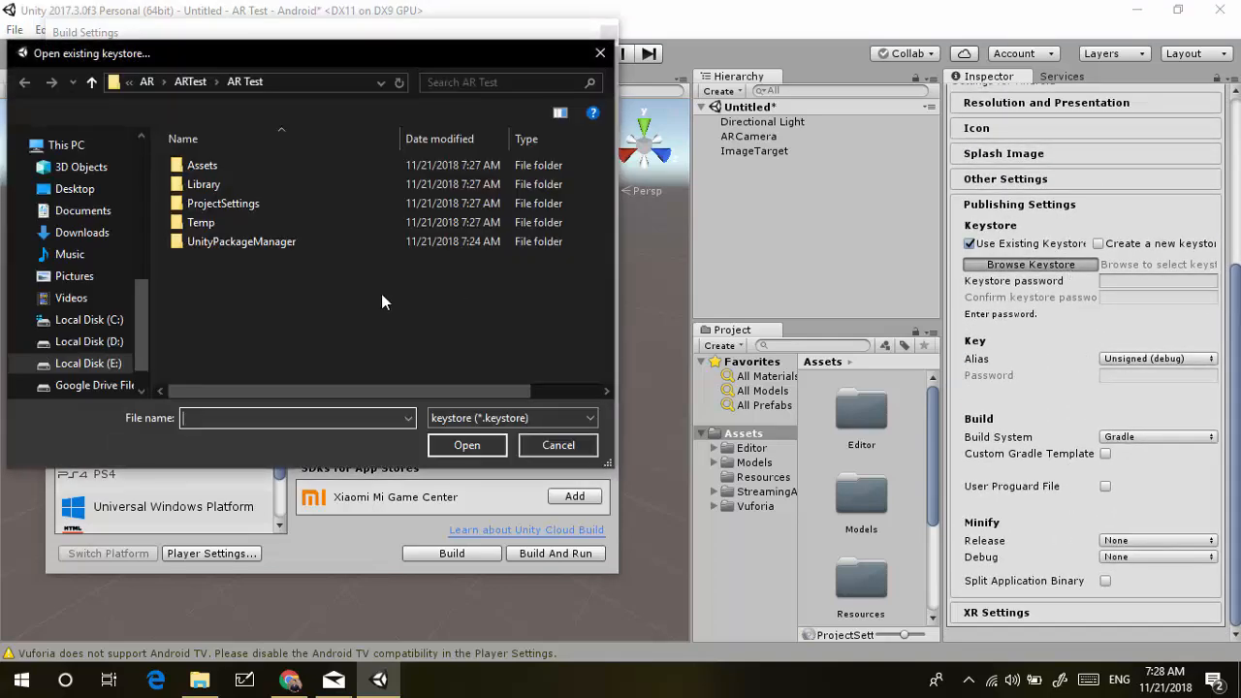
{"action": "left_click", "coordinate": [190, 81]}
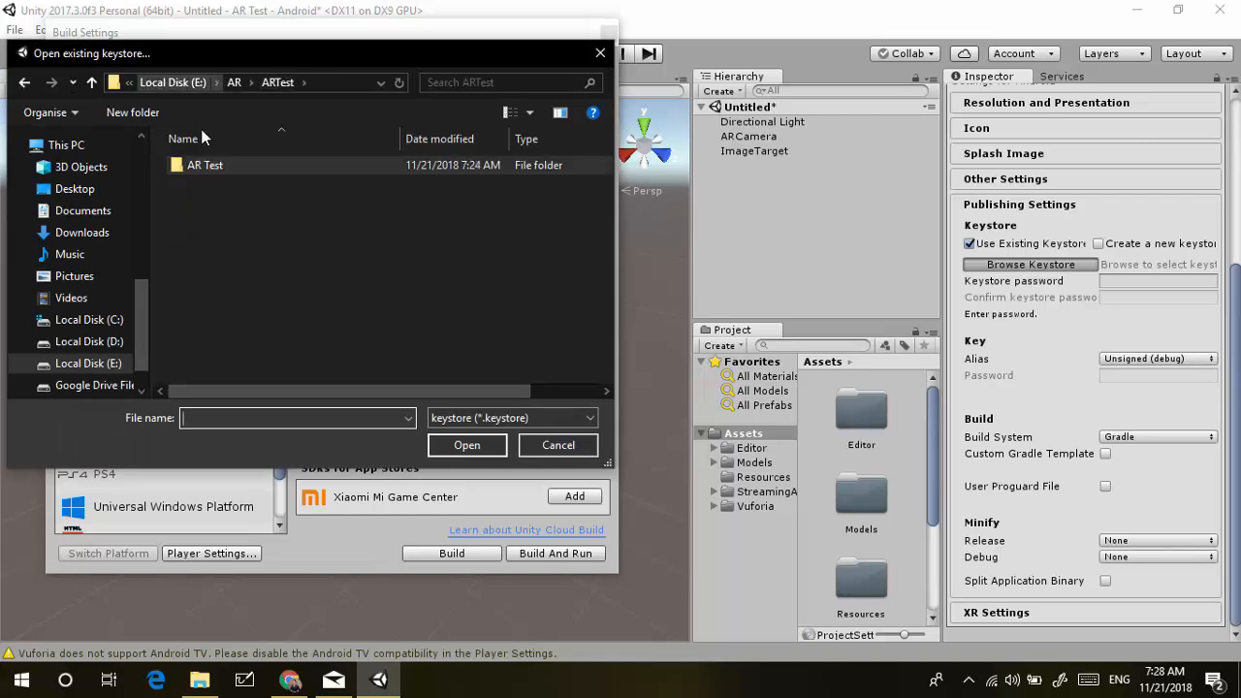
{"action": "left_click", "coordinate": [234, 82]}
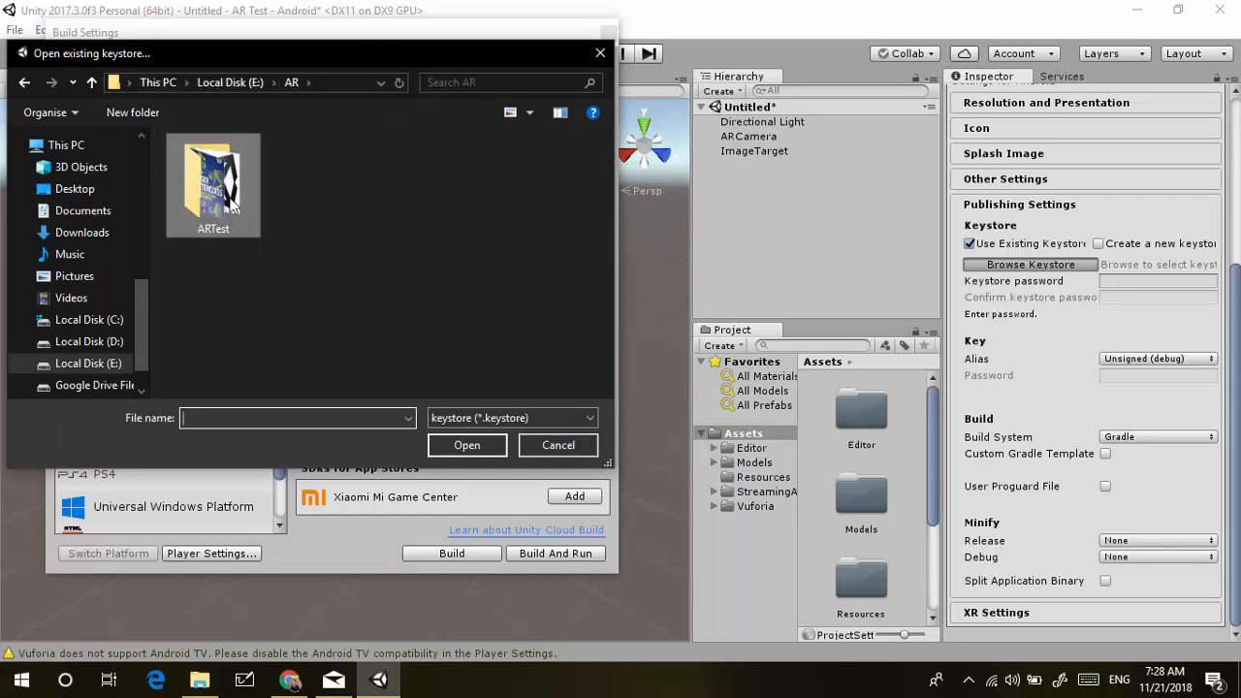
{"action": "left_click", "coordinate": [560, 445]}
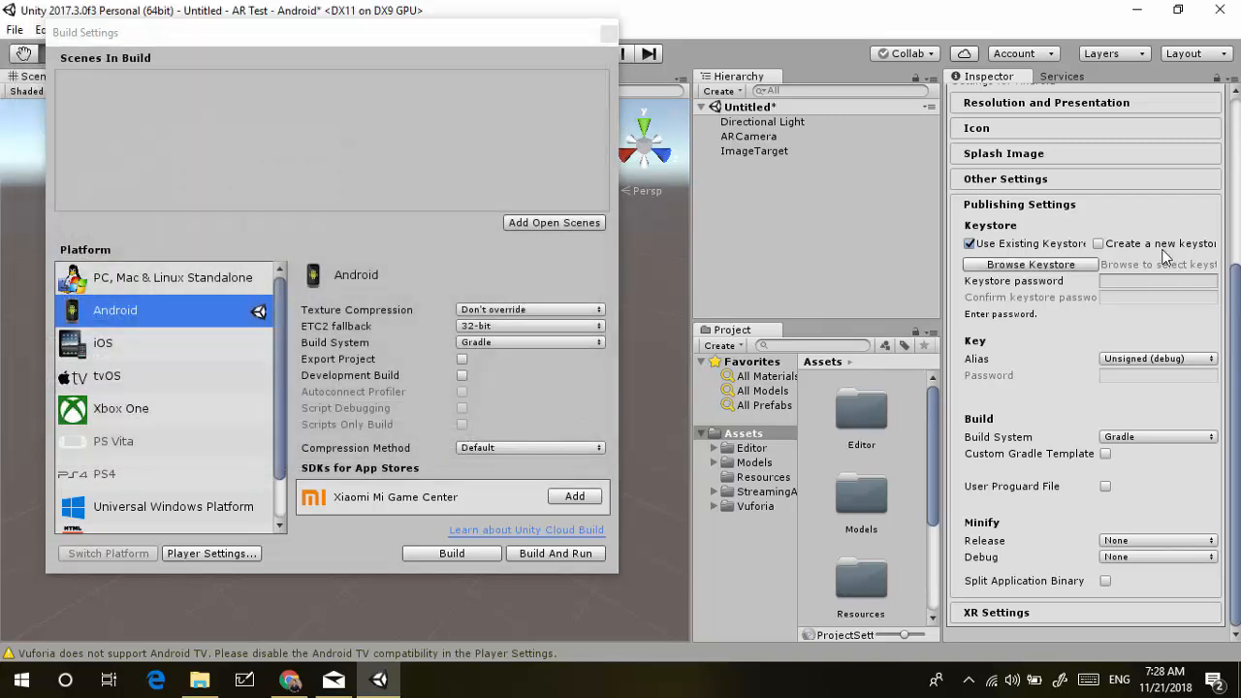
Create a new keystore saved as ARKey.keystore in E:/AR/ARTest
{"action": "left_click", "coordinate": [1163, 245]}
{"action": "left_click", "coordinate": [1140, 282]}
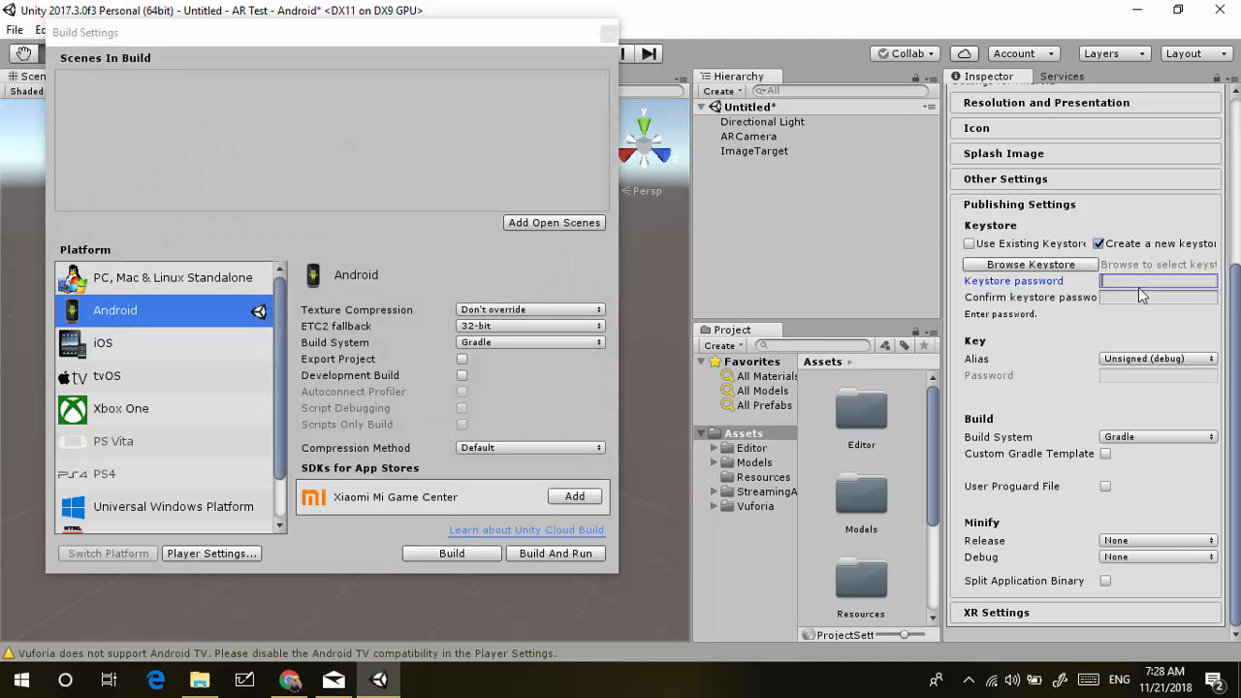
{"action": "left_click", "coordinate": [1089, 271]}
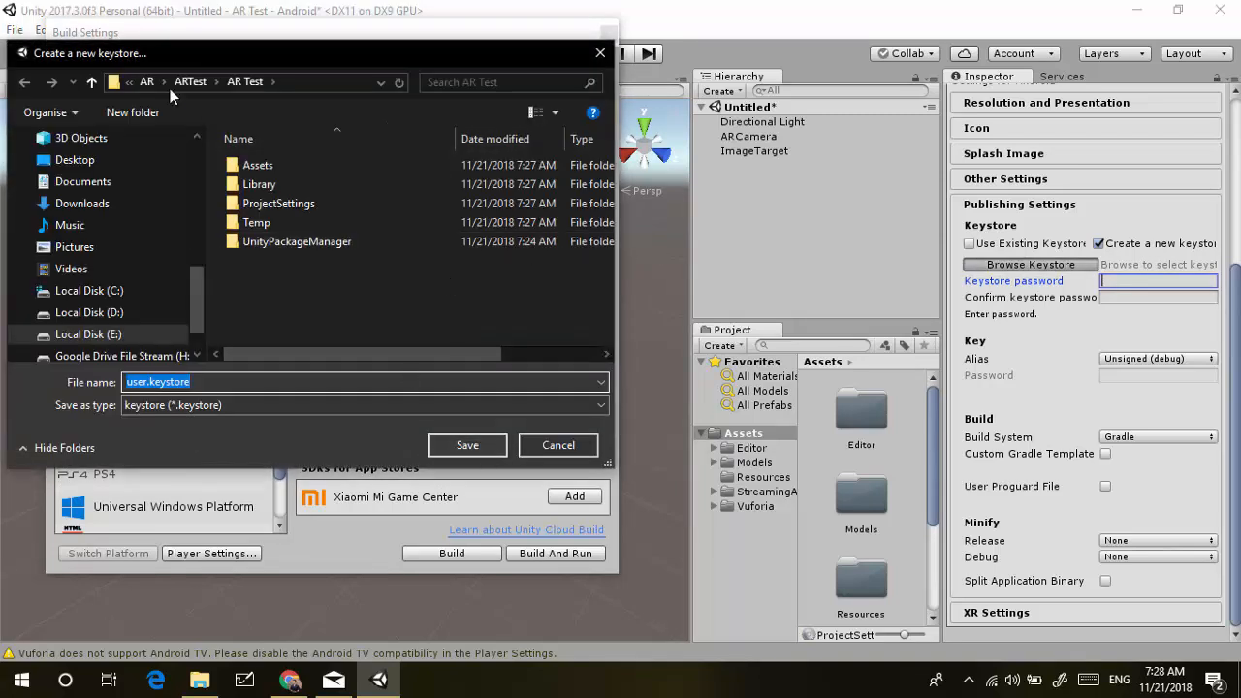
{"action": "left_click", "coordinate": [190, 82]}
{"action": "left_click", "coordinate": [147, 382]}
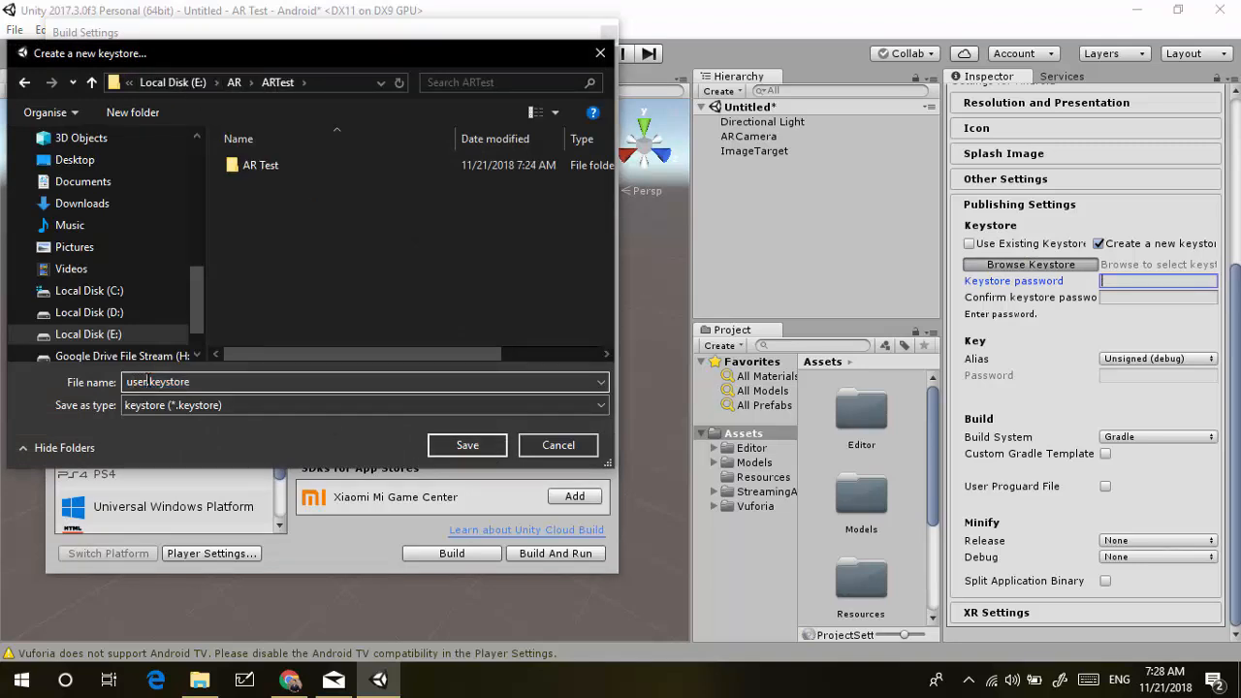
{"action": "double_click", "coordinate": [146, 382]}
{"action": "type", "text": "key"}
{"action": "key", "text": "BackSpace"}
{"action": "key", "text": "BackSpace"}
{"action": "key", "text": "BackSpace"}
{"action": "type", "text": "ARKey"}
{"action": "key", "text": "Return"}
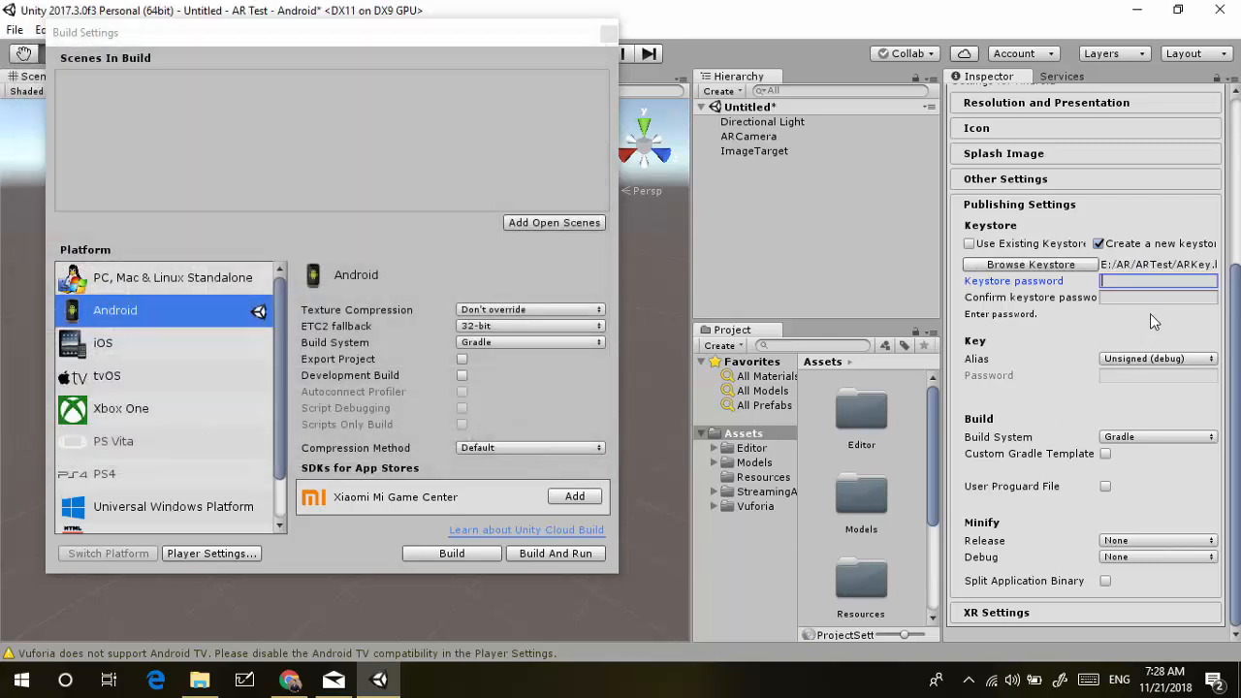
Enter and confirm the keystore password
{"action": "type", "text": "123456"}
{"action": "key", "text": "Tab"}
{"action": "type", "text": "12345"}
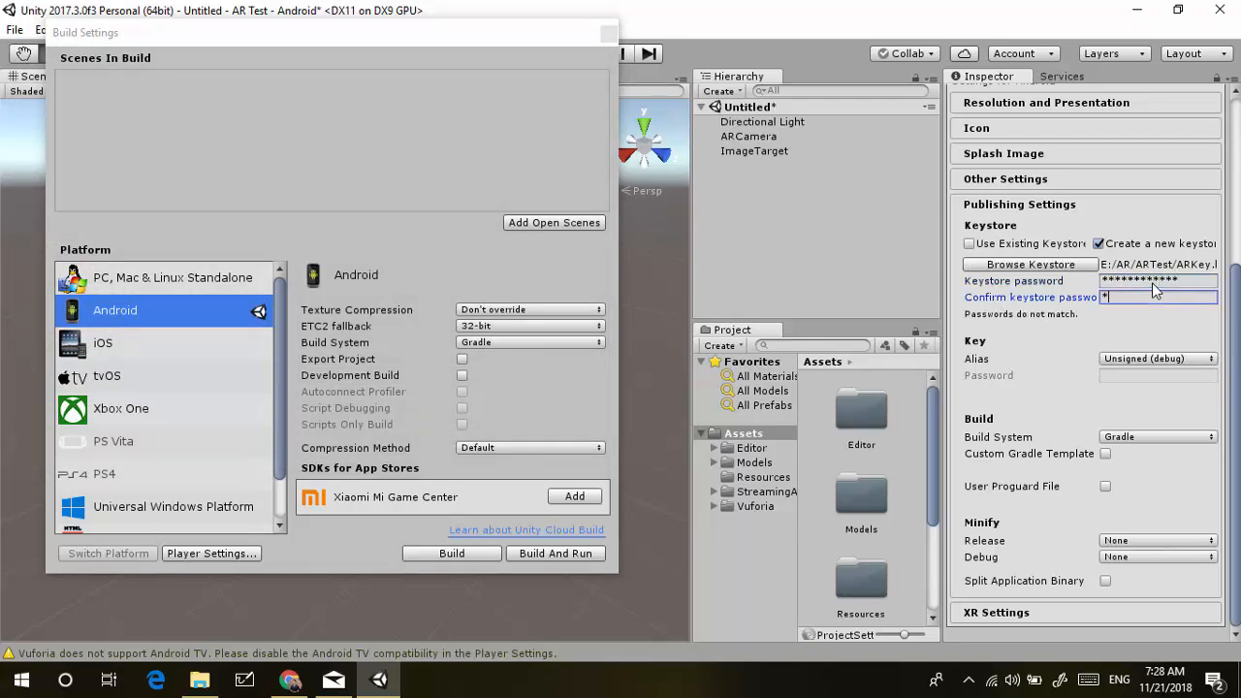
{"action": "type", "text": "9012"}
{"action": "left_click", "coordinate": [1163, 358]}
Start a new key with alias artestkey and enter its password
{"action": "left_click", "coordinate": [1163, 403]}
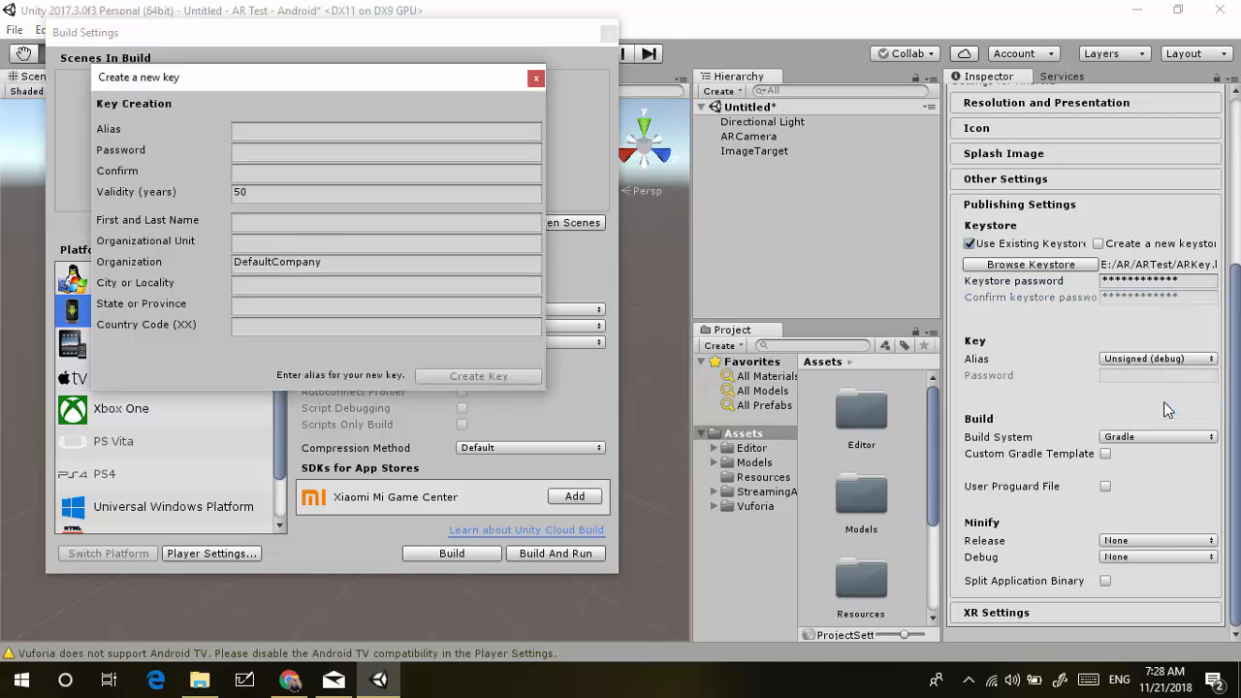
{"action": "left_click", "coordinate": [372, 132]}
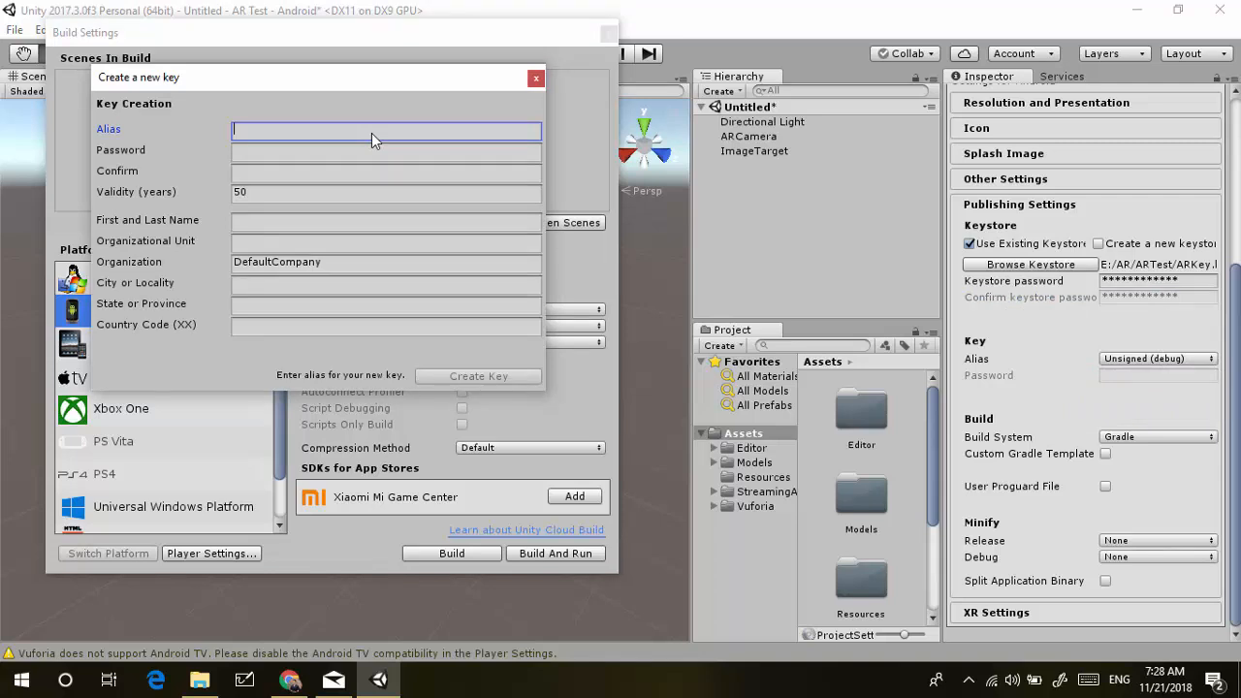
{"action": "type", "text": "artestkey"}
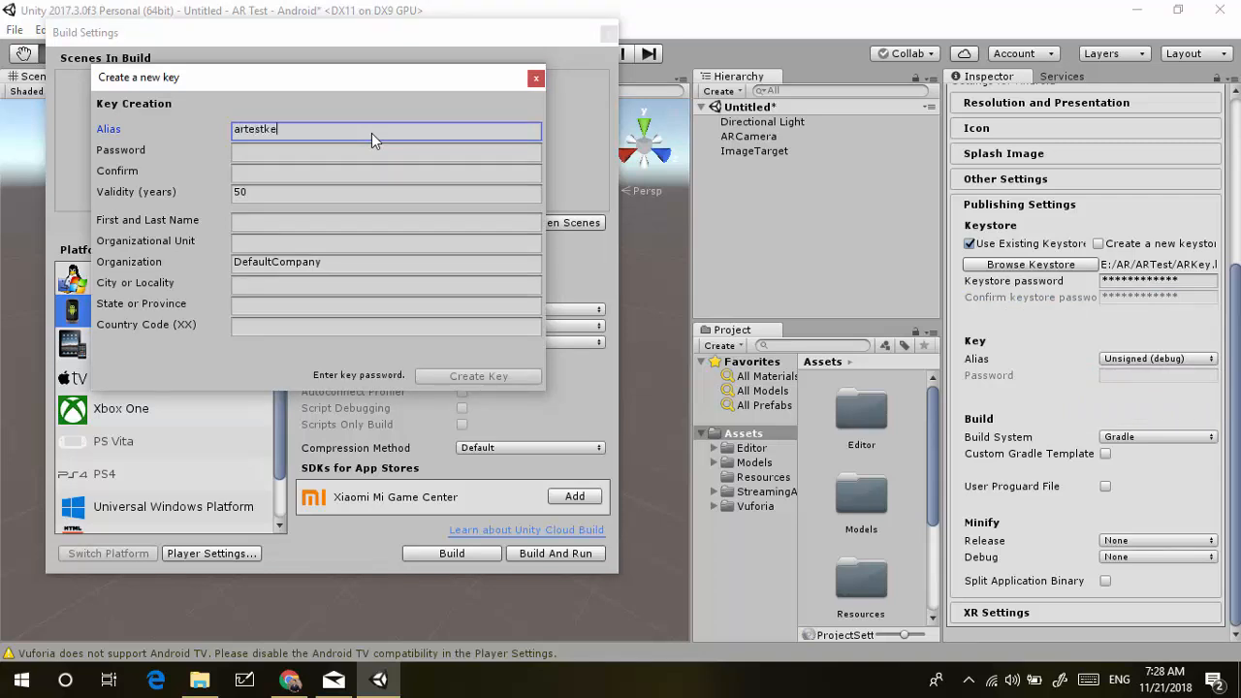
{"action": "left_click", "coordinate": [336, 153]}
{"action": "type", "text": "***********"}
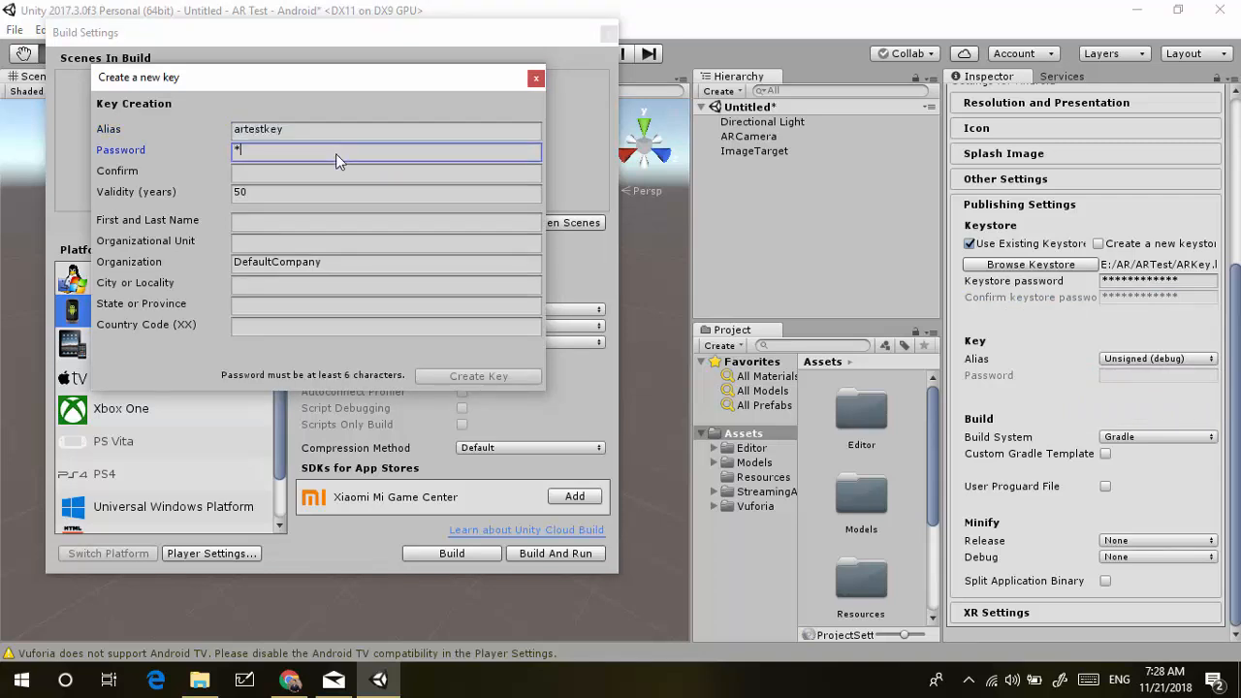
{"action": "type", "text": "*"}
{"action": "key", "text": "Tab"}
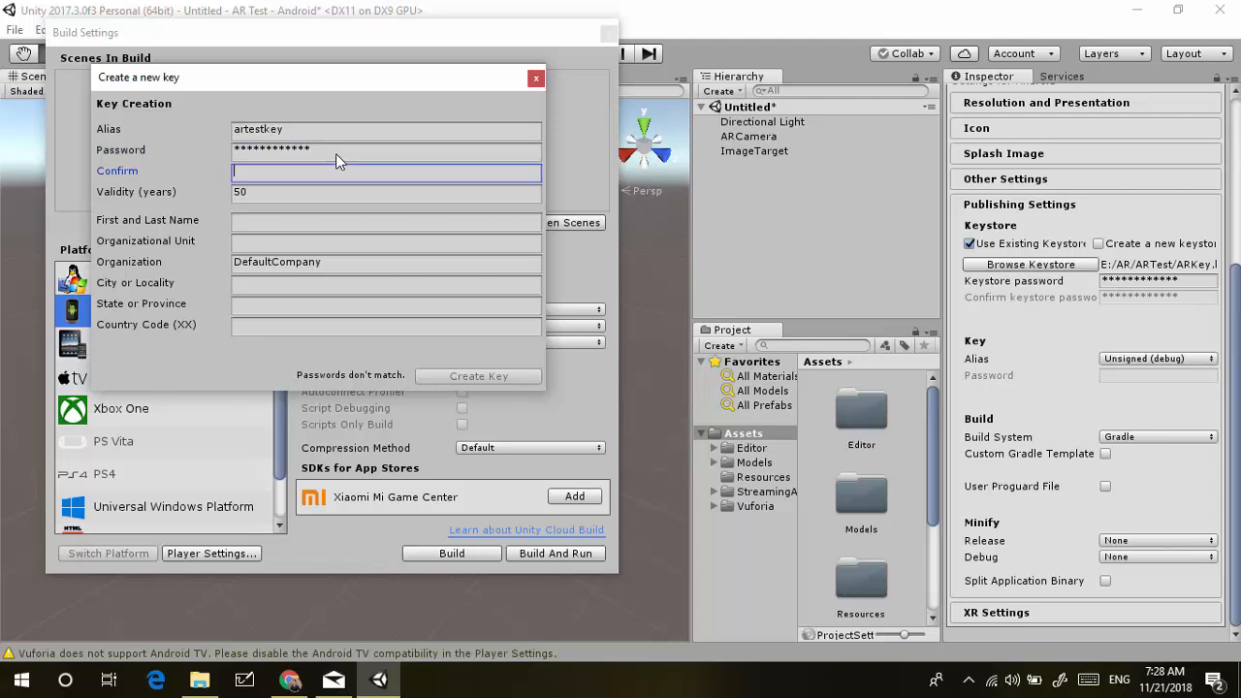
{"action": "type", "text": "************"}
Fill in the owner's full name and set the organizational unit to App Developer
{"action": "left_click", "coordinate": [304, 222]}
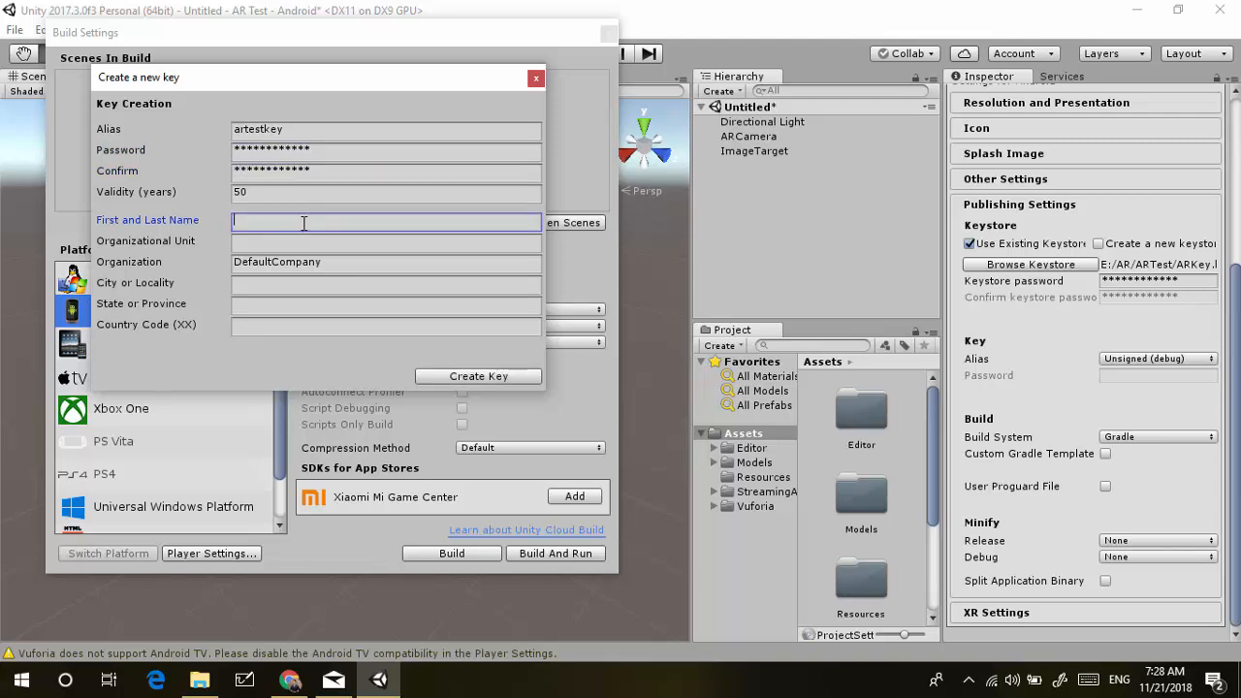
{"action": "type", "text": "Autin Fascal"}
{"action": "key", "text": "Tab"}
{"action": "type", "text": "austin"}
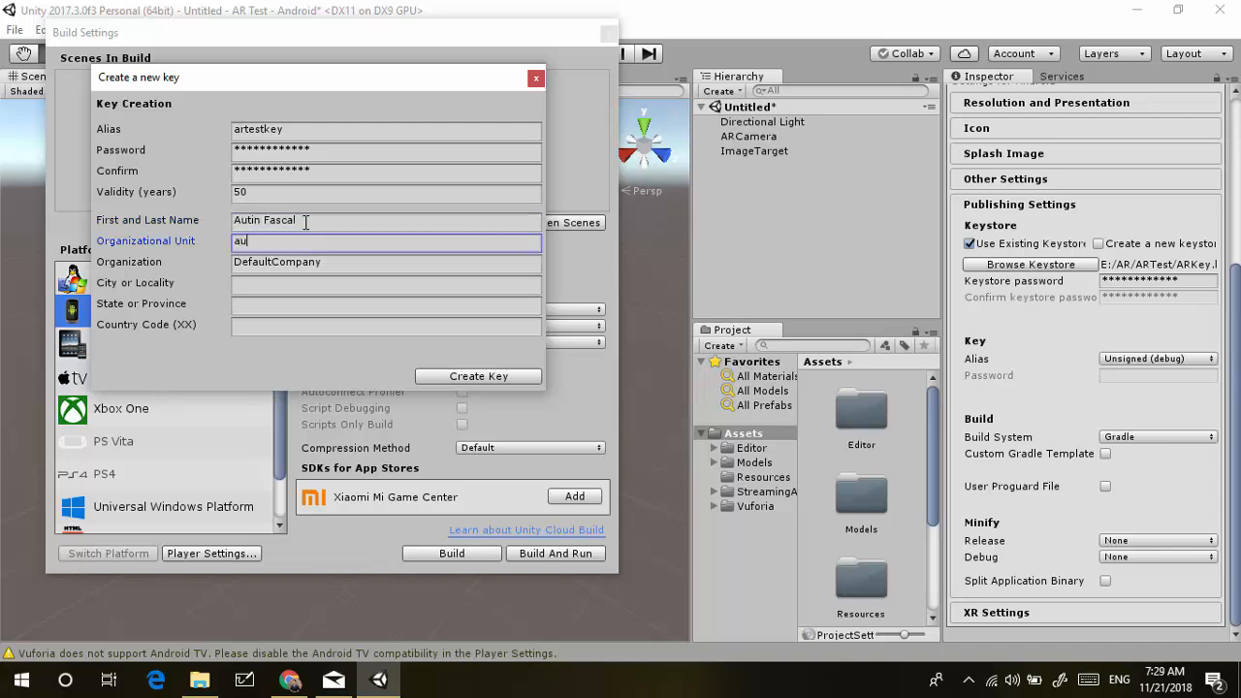
{"action": "key", "text": "ctrl+a"}
{"action": "type", "text": "app"}
{"action": "key", "text": "BackSpace"}
{"action": "key", "text": "BackSpace"}
{"action": "key", "text": "BackSpace"}
{"action": "key", "text": "BackSpace"}
{"action": "type", "text": "App Devel"}
{"action": "key", "text": "BackSpace"}
{"action": "type", "text": "eloper"}
Enter the organization, city, state and country code 62, then create the key
{"action": "key", "text": "Tab"}
{"action": "type", "text": "Austi"}
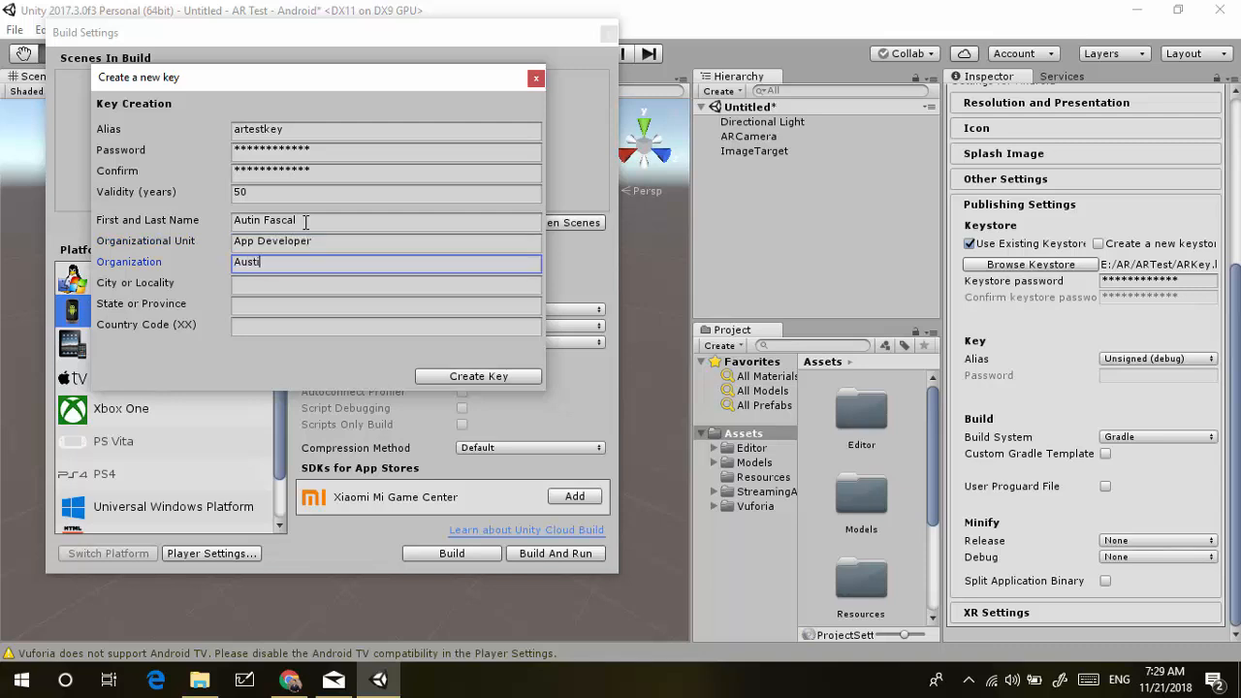
{"action": "type", "text": "n Studio"}
{"action": "key", "text": "Tab"}
{"action": "type", "text": "Malang"}
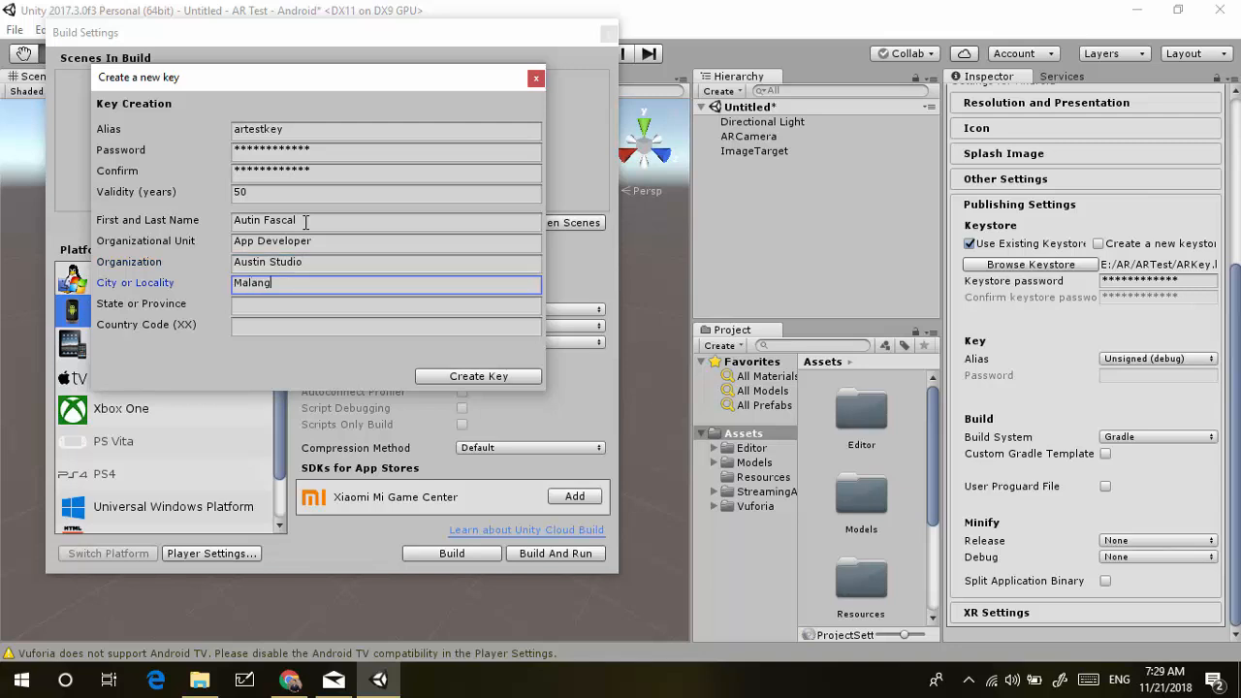
{"action": "key", "text": "Tab"}
{"action": "type", "text": "East "}
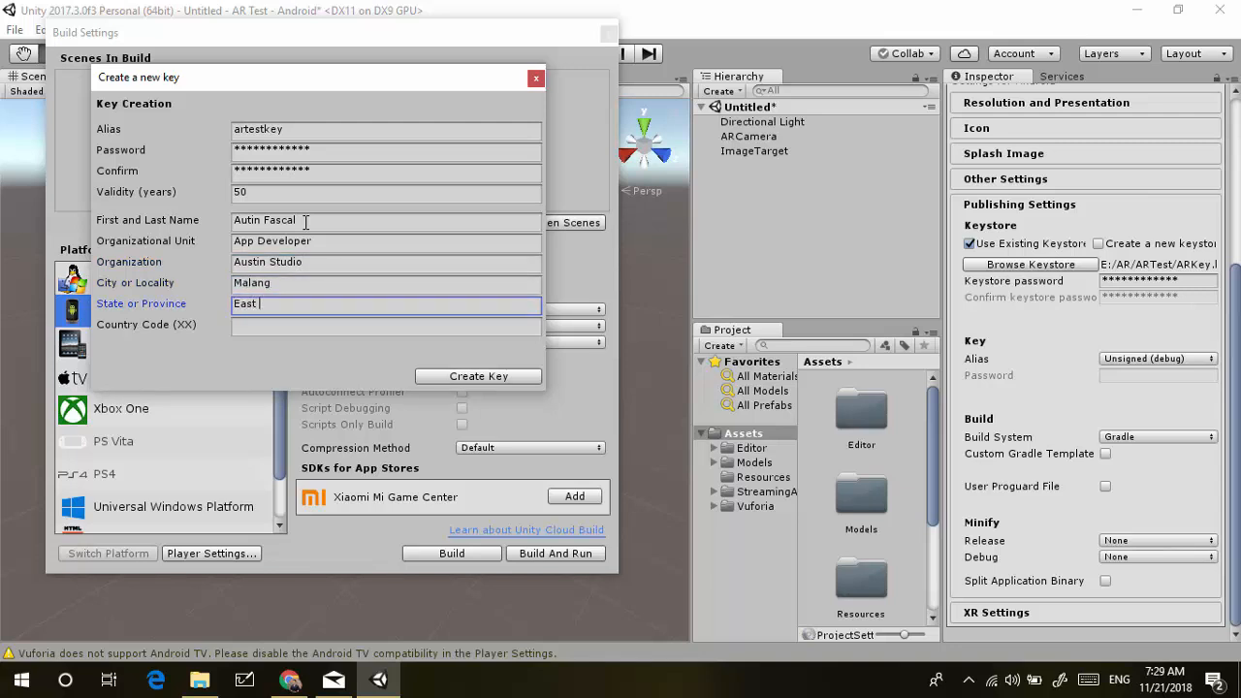
{"action": "type", "text": "Java"}
{"action": "key", "text": "Tab"}
{"action": "type", "text": "62"}
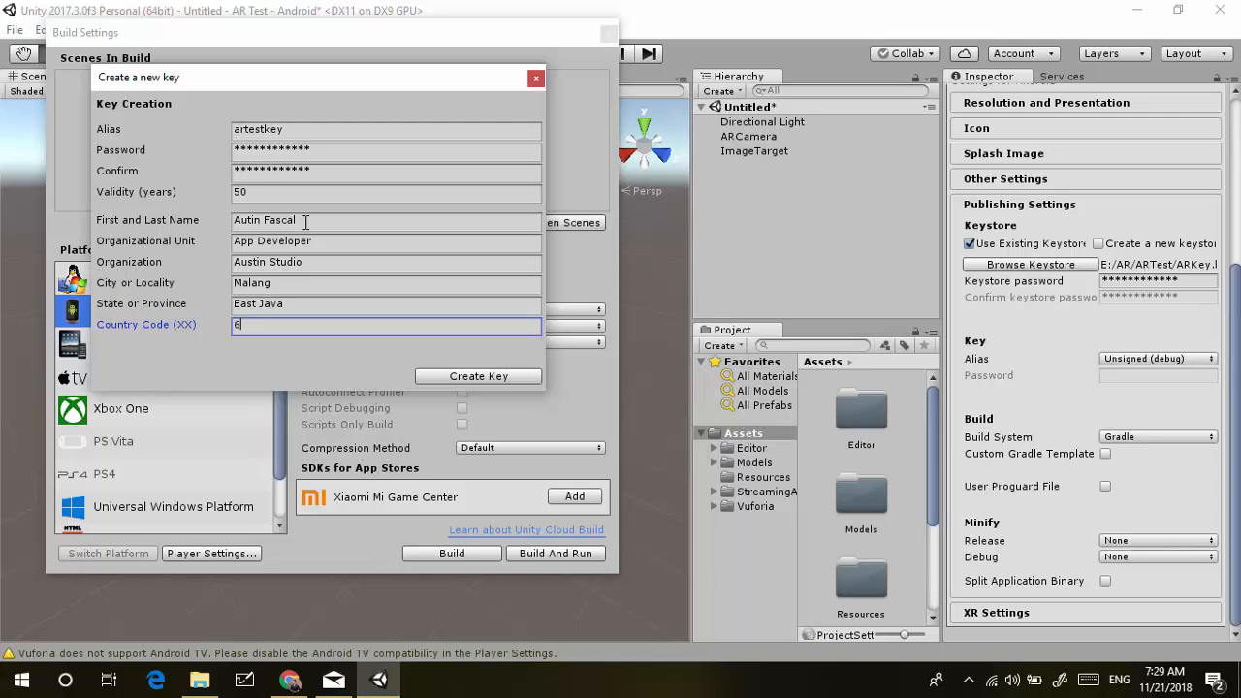
{"action": "left_click", "coordinate": [487, 381]}
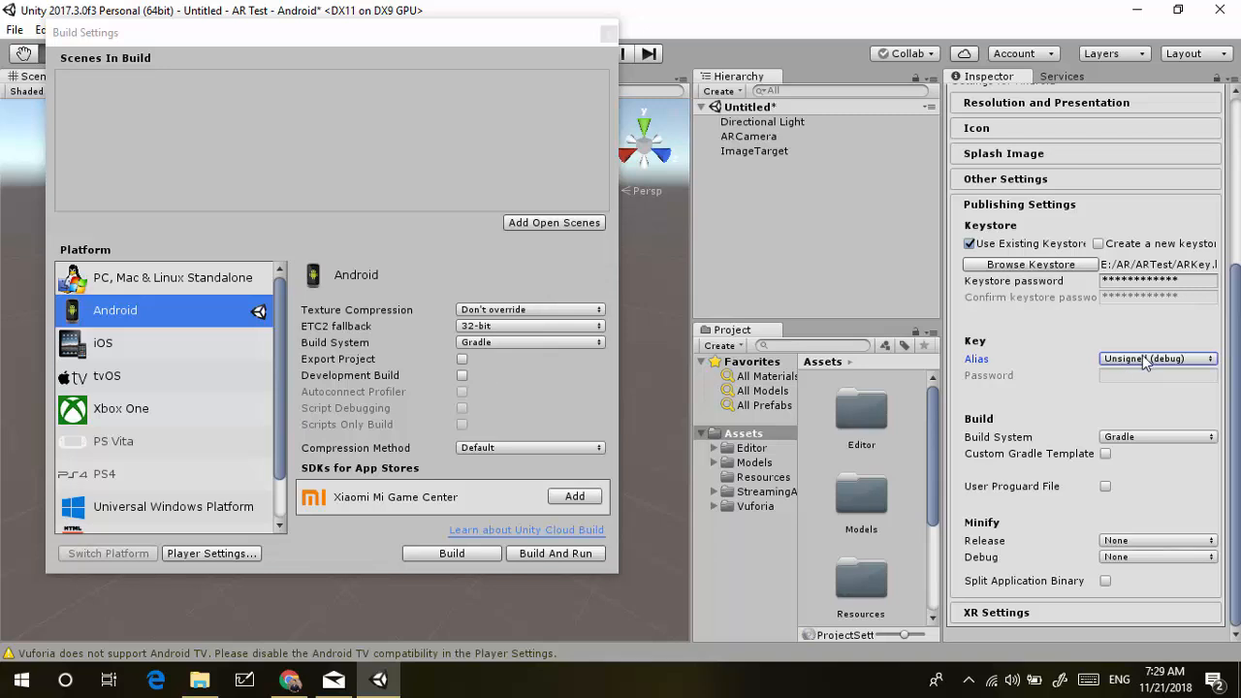
Select the artestkey alias and enter its key password
{"action": "left_click", "coordinate": [1144, 358]}
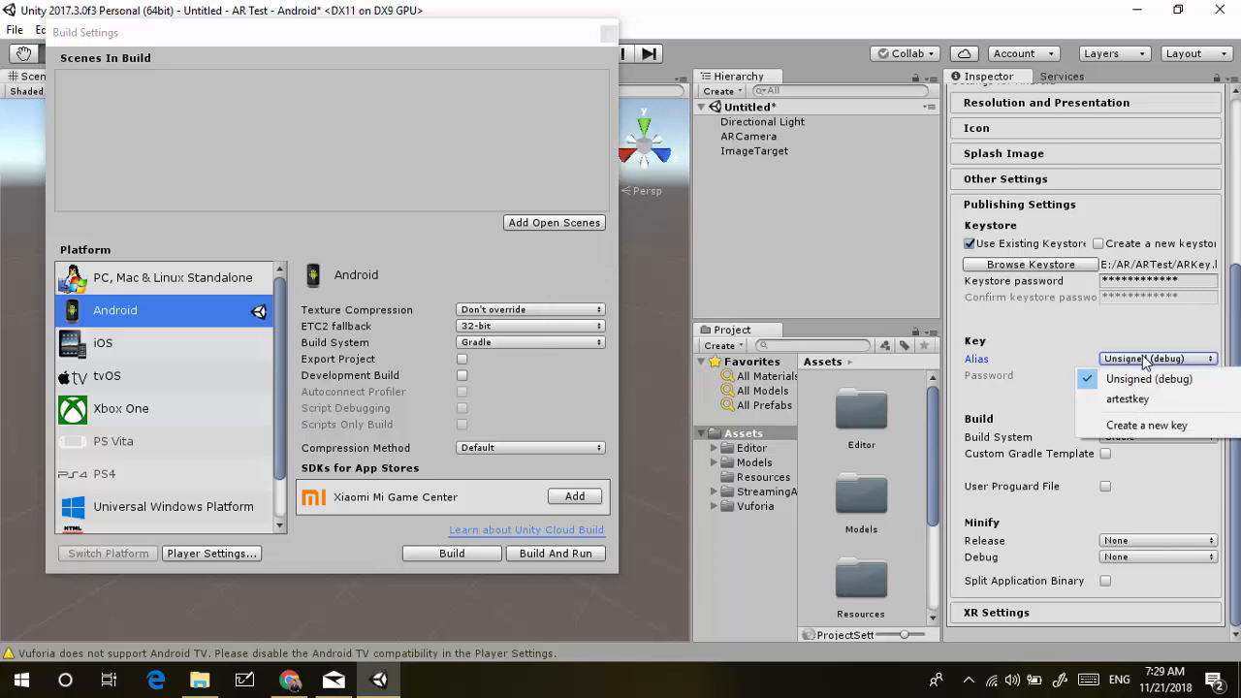
{"action": "left_click", "coordinate": [1143, 400]}
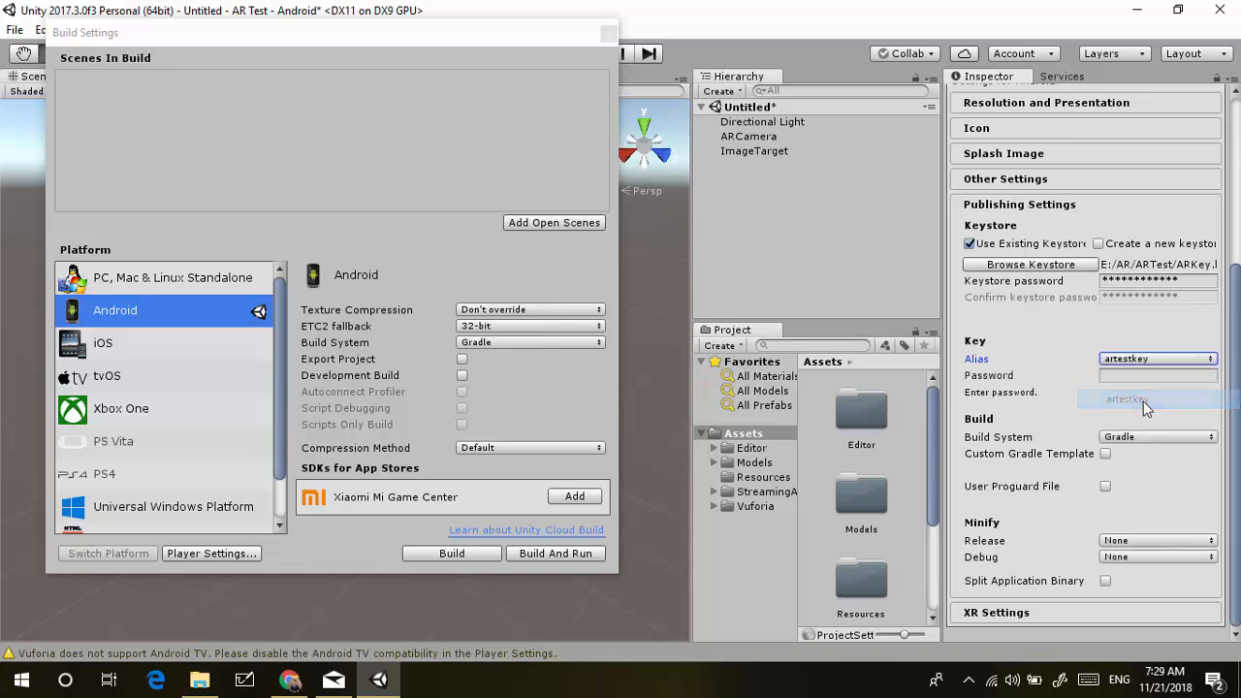
{"action": "left_click", "coordinate": [1137, 376]}
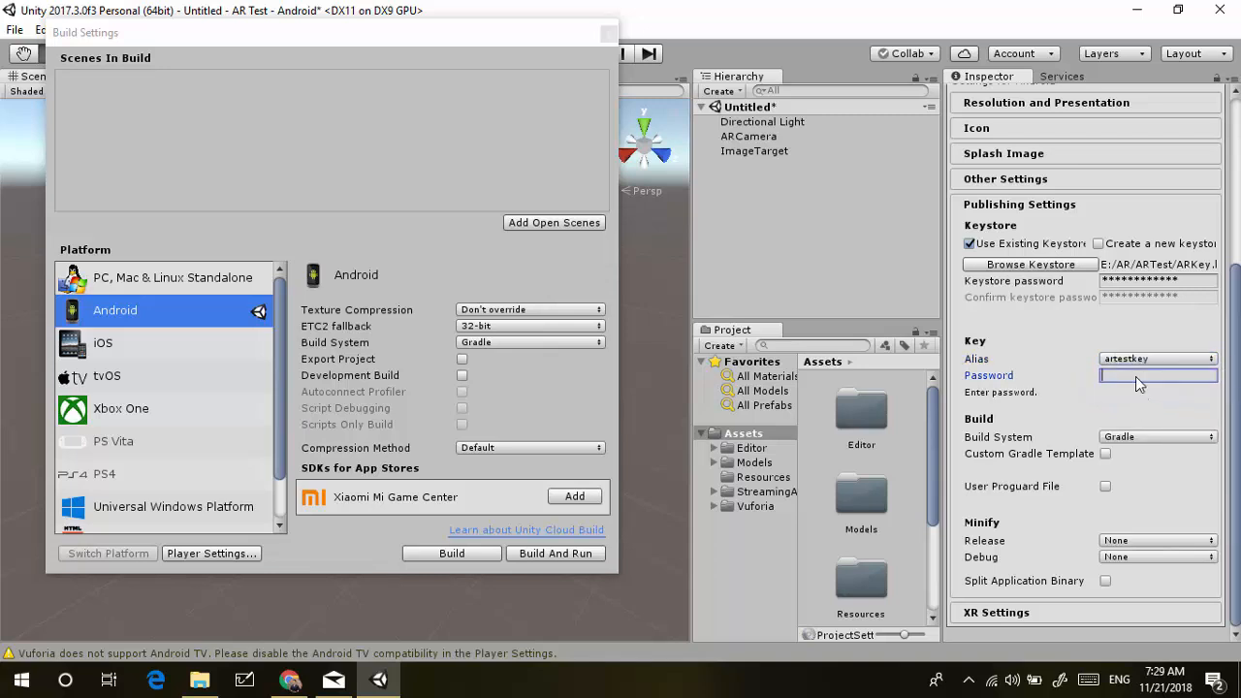
{"action": "type", "text": "************"}
Set the Build System to Internal
{"action": "left_click", "coordinate": [1142, 437]}
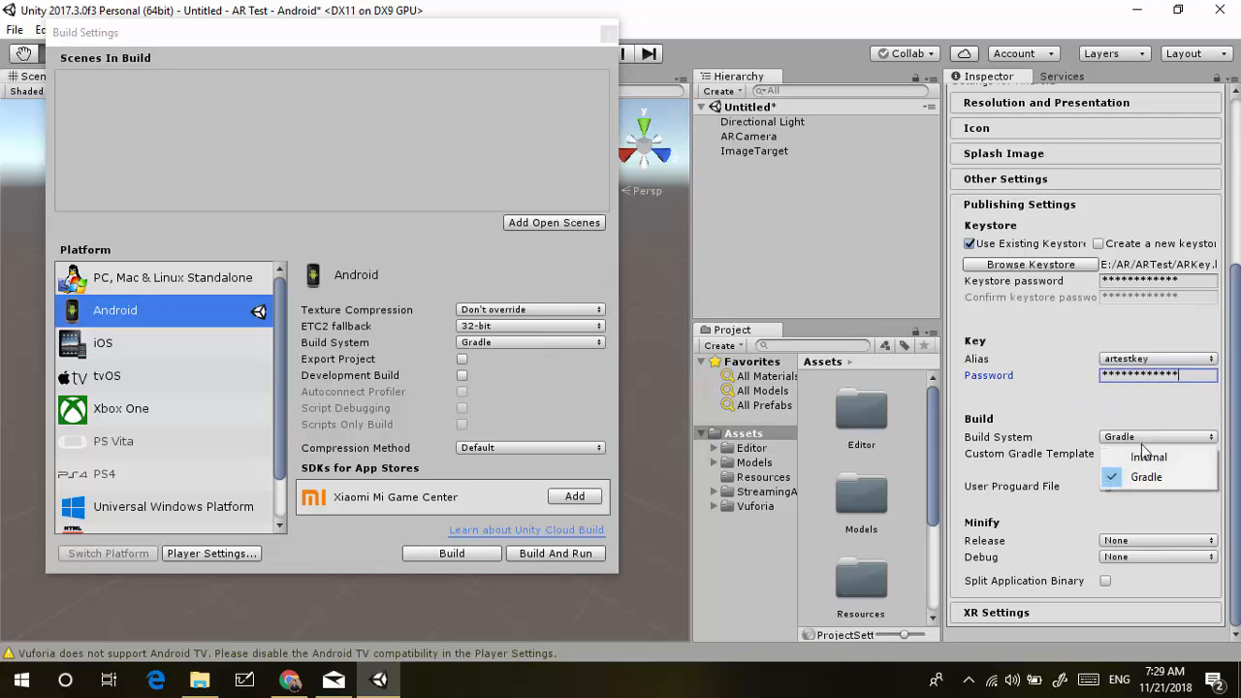
{"action": "left_click", "coordinate": [1146, 452]}
{"action": "scroll", "coordinate": [1069, 439], "scroll_direction": "up", "scroll_amount": 5}
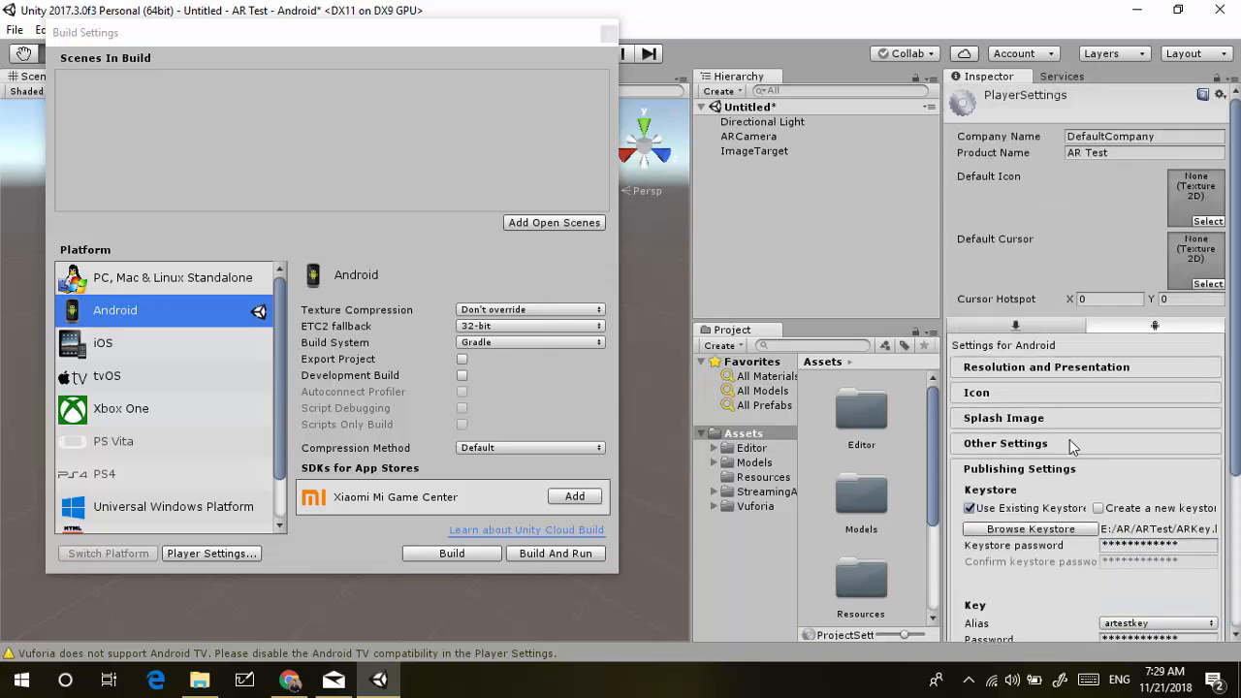
Set the package name to 'com.austinstudio.artes' in Other Settings
{"action": "left_click", "coordinate": [1065, 414]}
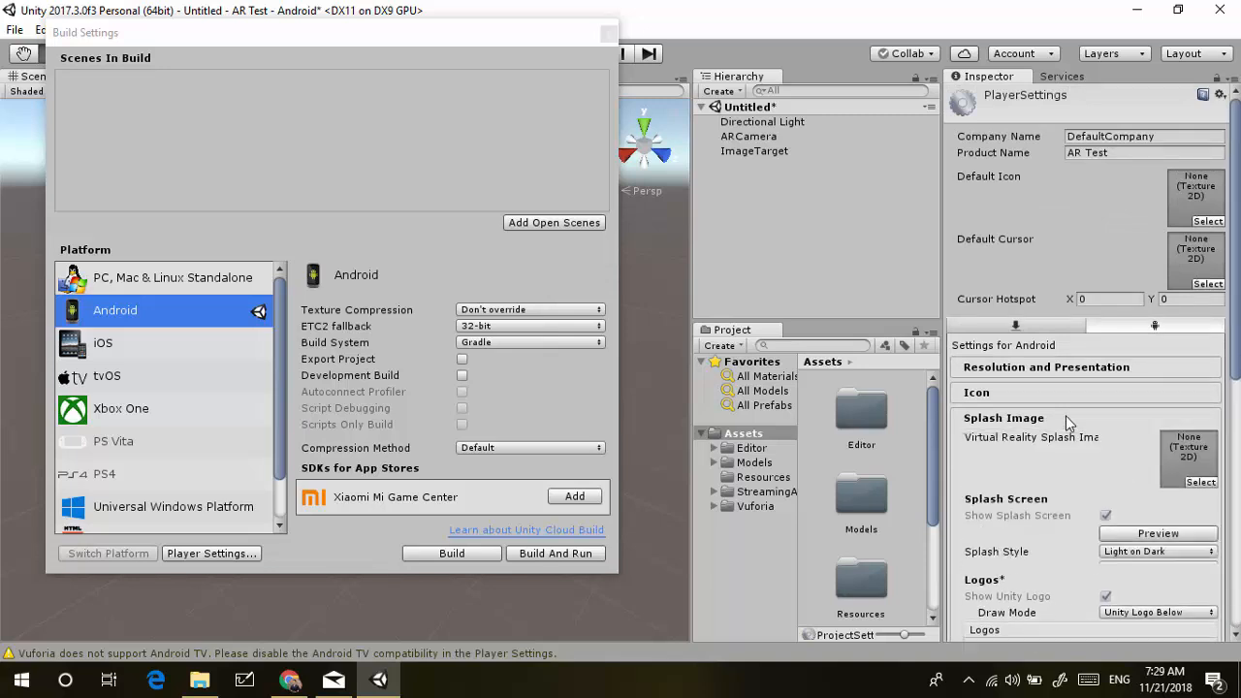
{"action": "scroll", "coordinate": [1063, 439], "scroll_direction": "down", "scroll_amount": 10}
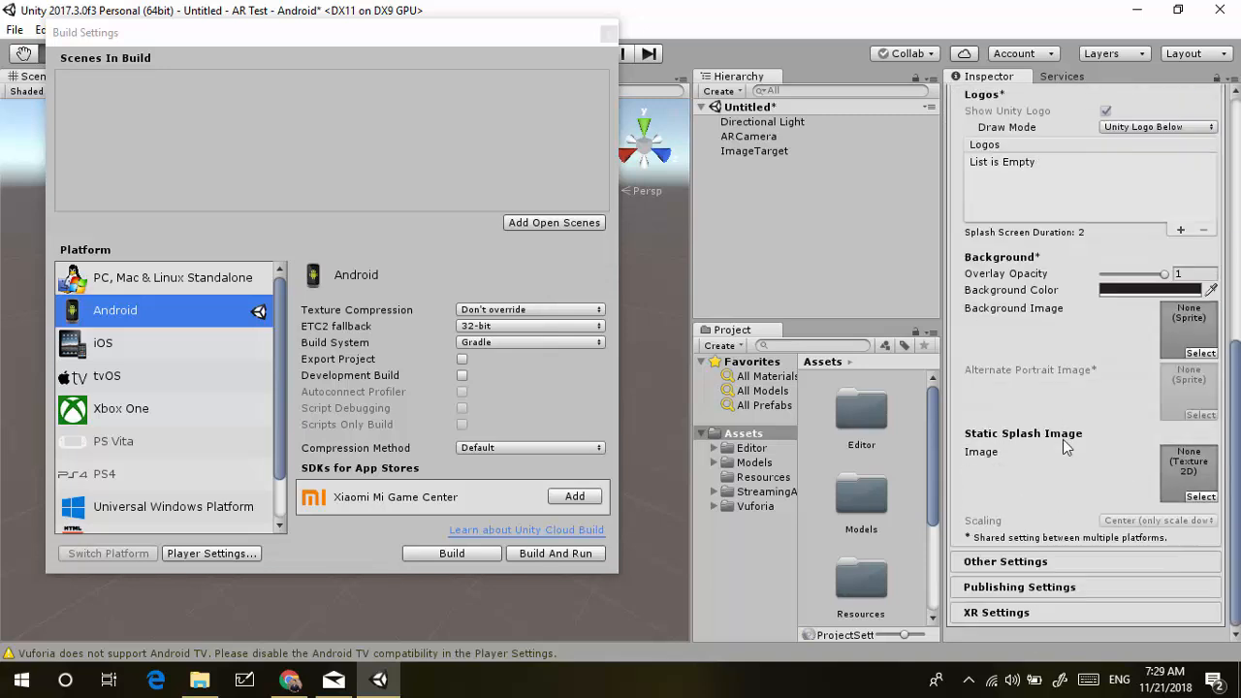
{"action": "left_click", "coordinate": [1046, 586]}
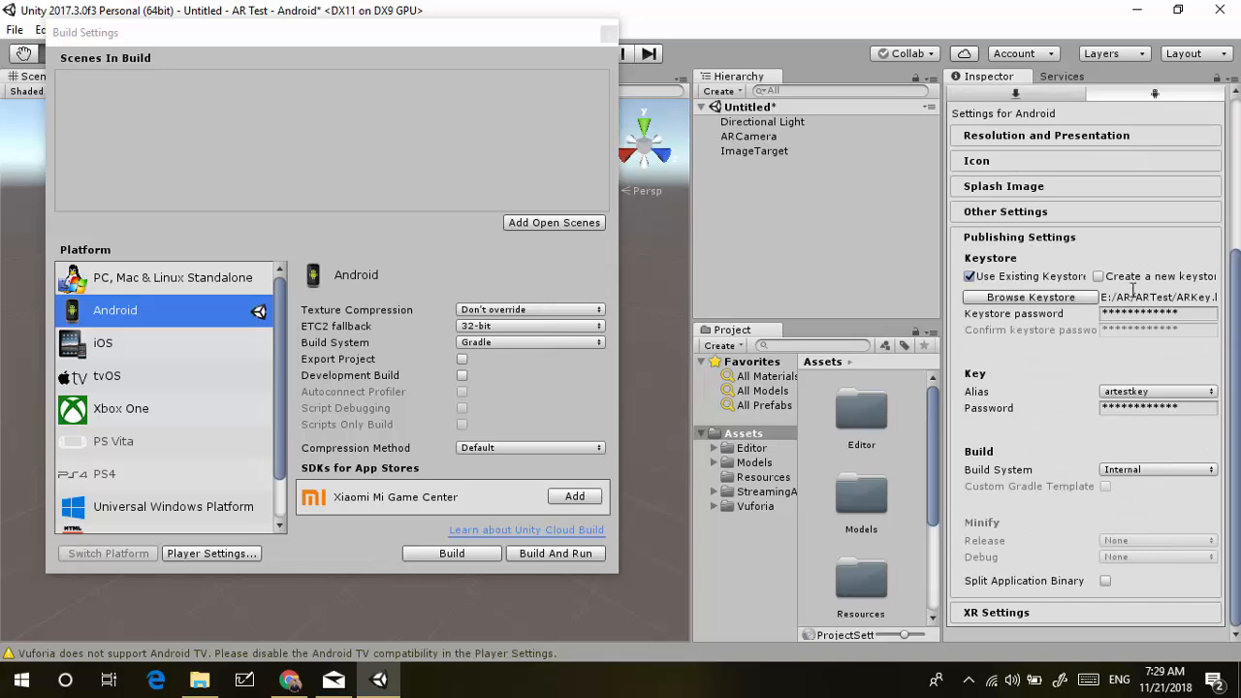
{"action": "left_click", "coordinate": [1122, 212]}
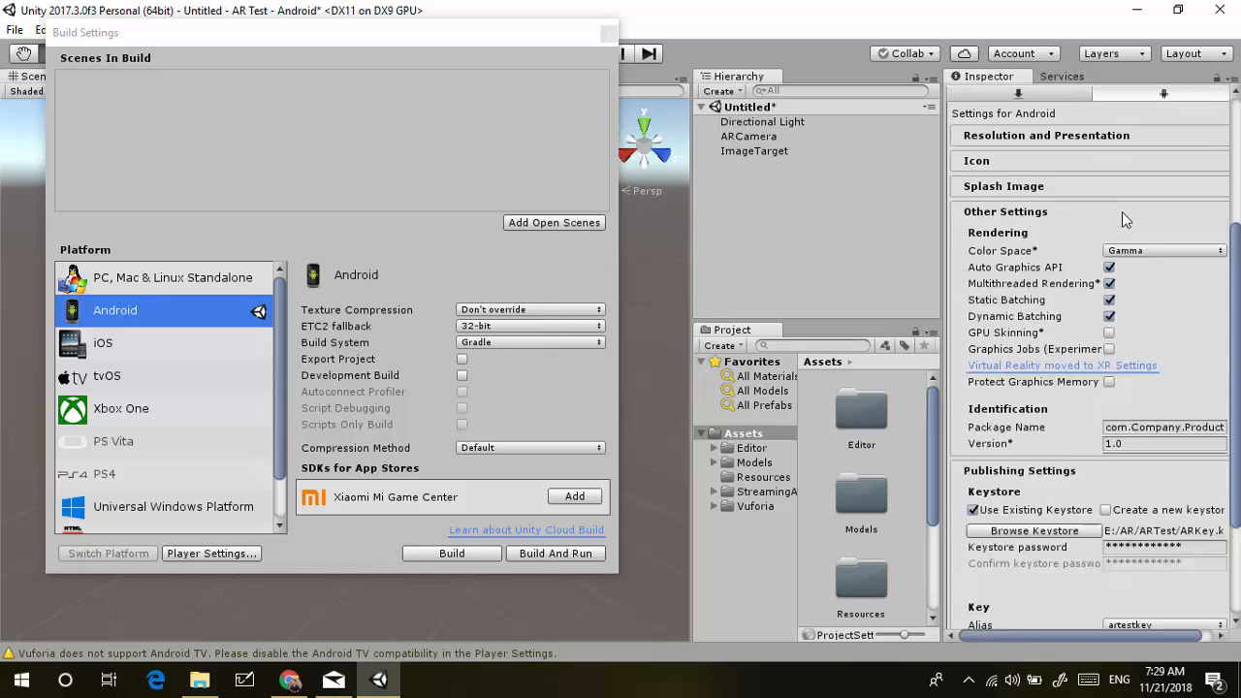
{"action": "left_click", "coordinate": [1124, 427]}
{"action": "left_click_drag", "start_coordinate": [1127, 427], "coordinate": [1101, 426]}
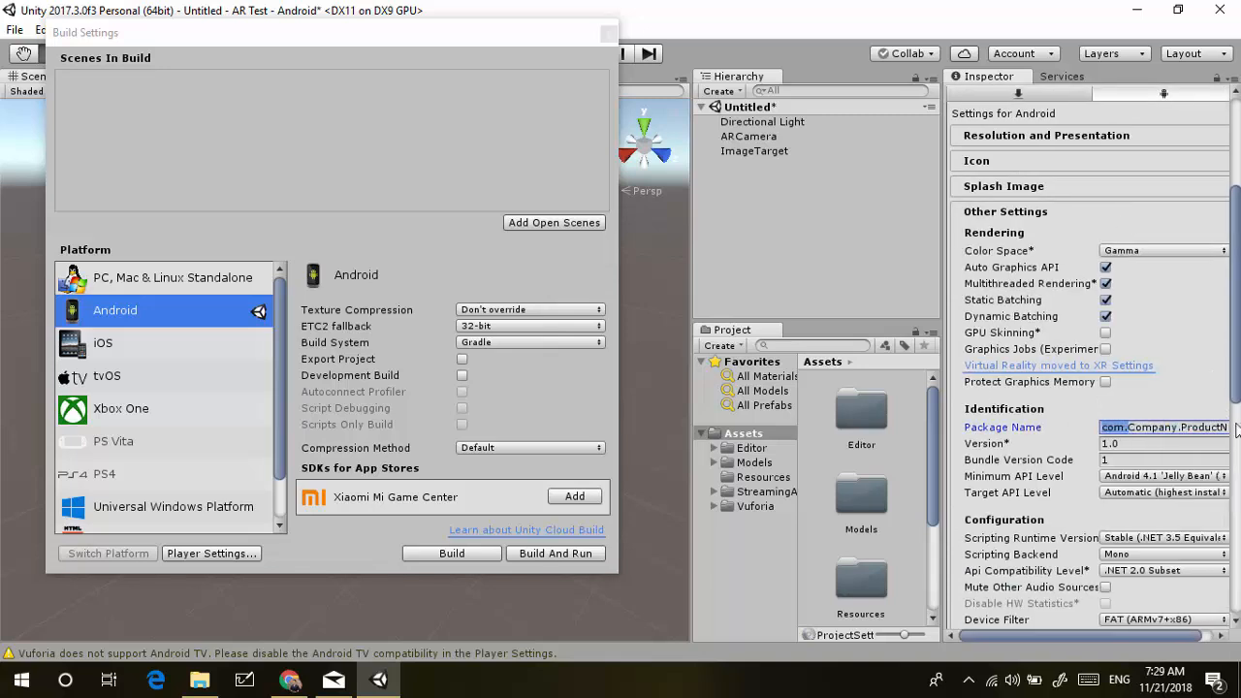
{"action": "left_click", "coordinate": [1128, 427]}
{"action": "key", "text": "BackSpace"}
{"action": "key", "text": "BackSpace"}
{"action": "key", "text": "BackSpace"}
{"action": "key", "text": "BackSpace"}
{"action": "key", "text": "Return"}
{"action": "type", "text": "com.au"}
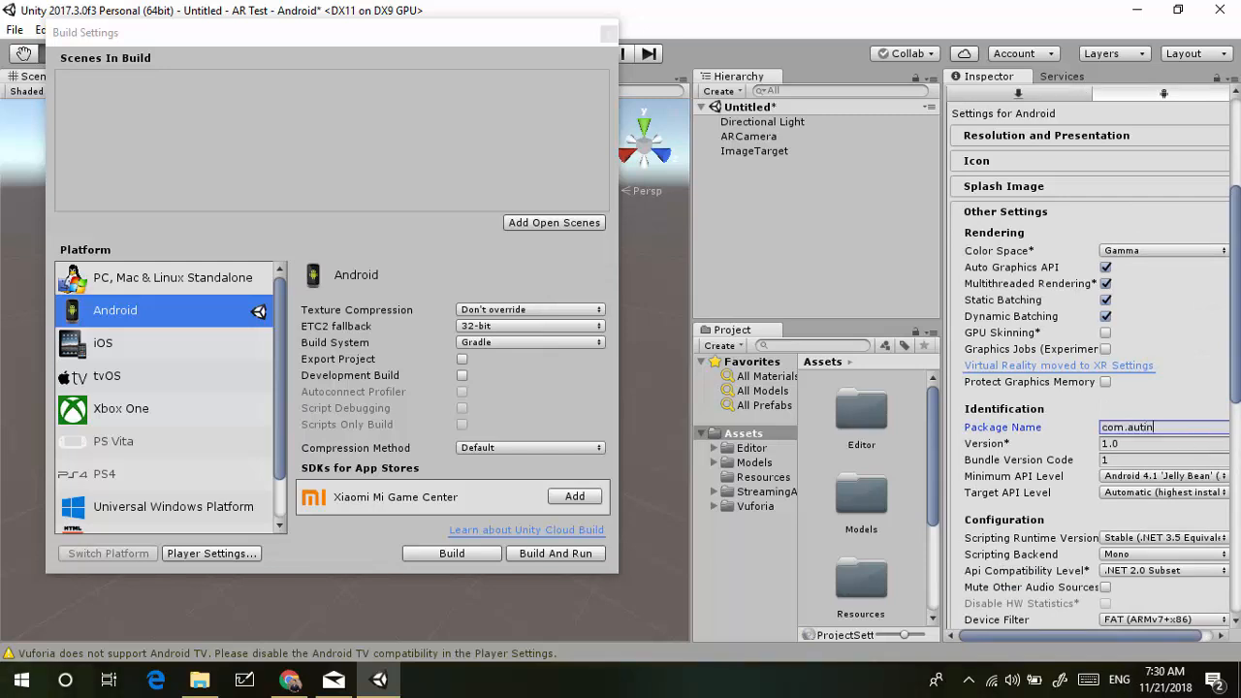
{"action": "type", "text": "stinstudio.artest"}
Replace DefaultCompany with the studio's name and confirm the product name reads AR Test
{"action": "scroll", "coordinate": [984, 554], "scroll_direction": "down", "scroll_amount": 10}
{"action": "scroll", "coordinate": [983, 554], "scroll_direction": "up", "scroll_amount": 15}
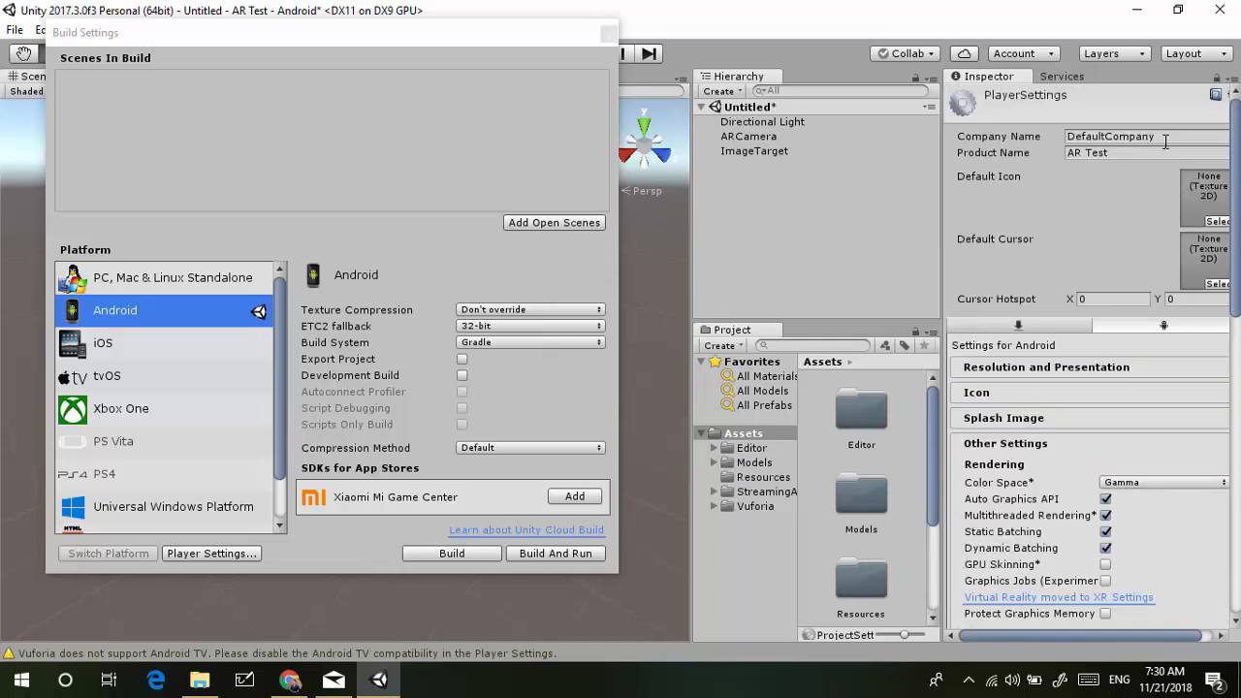
{"action": "left_click", "coordinate": [1161, 140]}
{"action": "type", "text": "Austin Studio"}
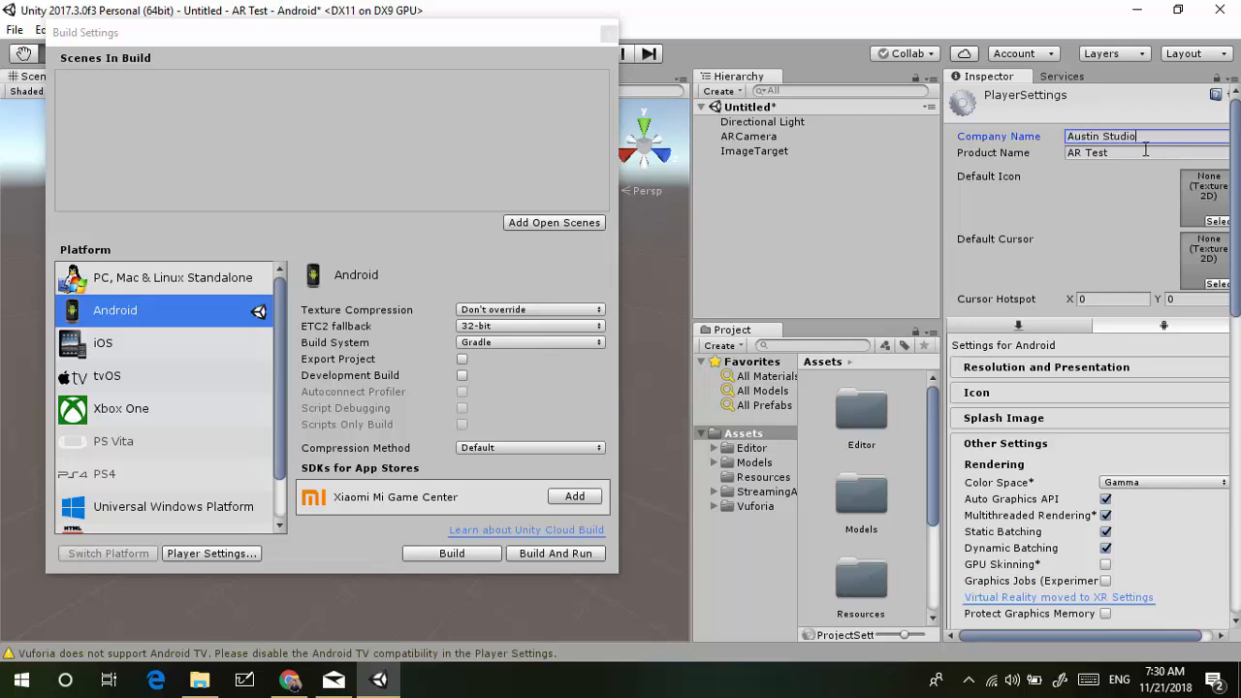
{"action": "left_click", "coordinate": [1091, 155]}
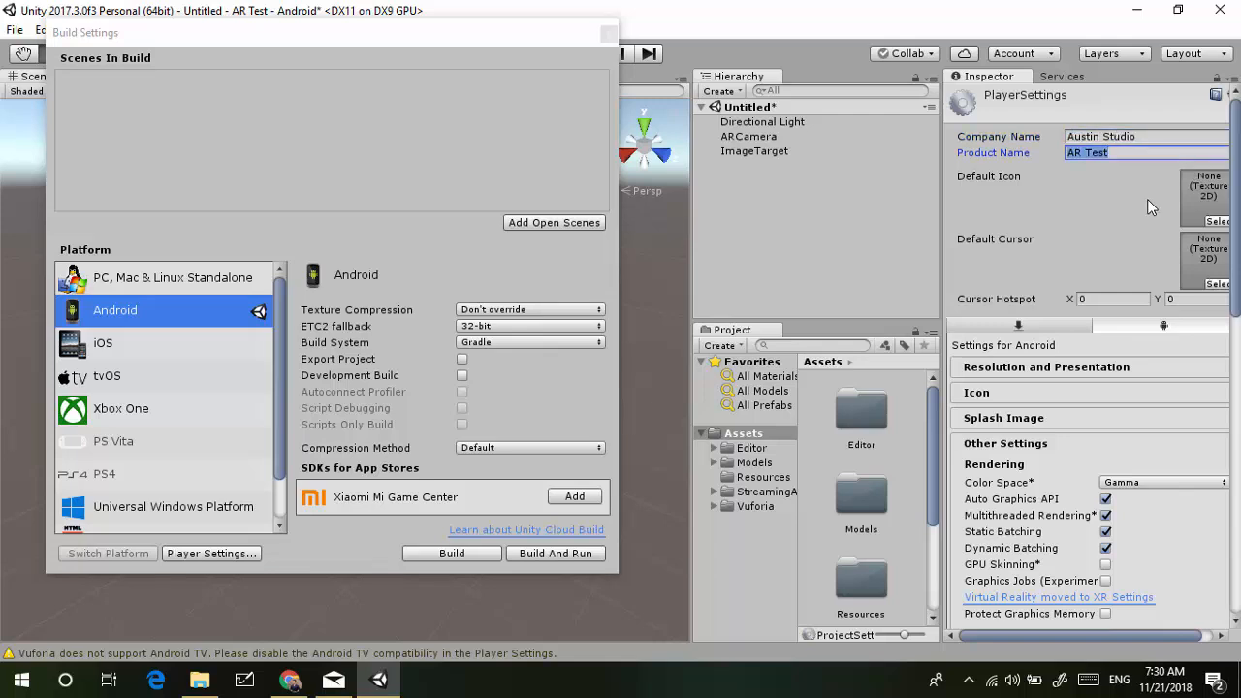
{"action": "left_click", "coordinate": [852, 186]}
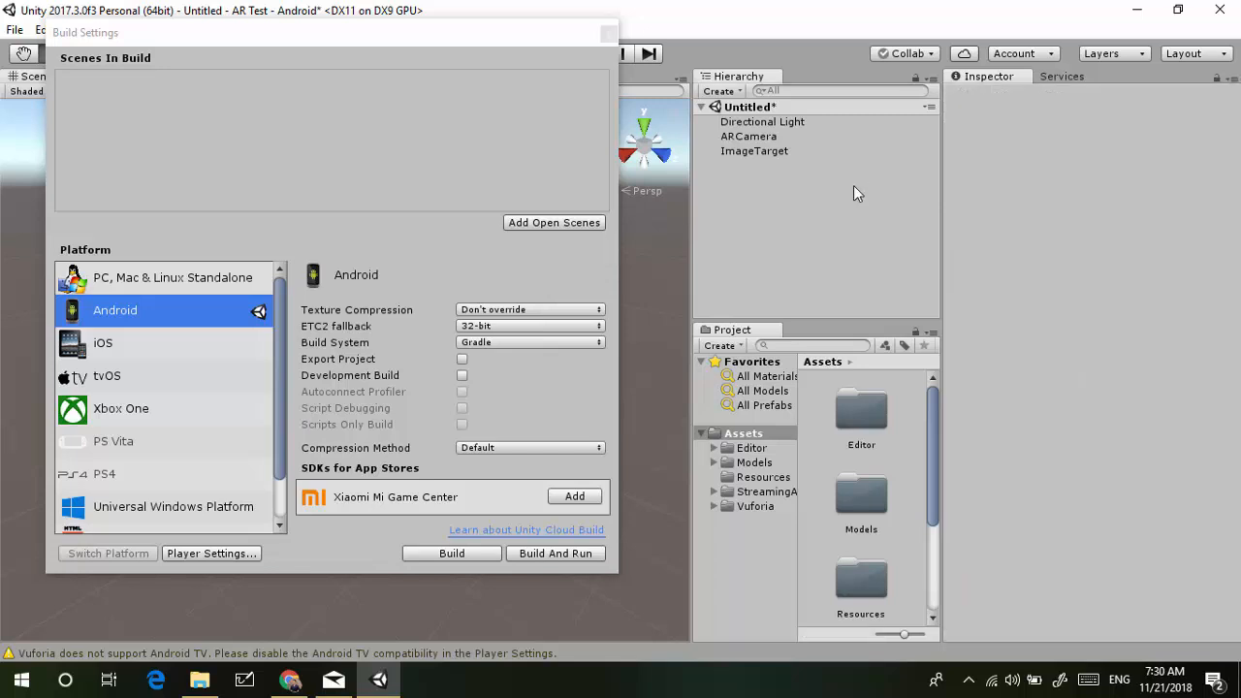
Close Build Settings, begin saving the scene, and create a Scene folder in Assets
{"action": "left_click", "coordinate": [609, 34]}
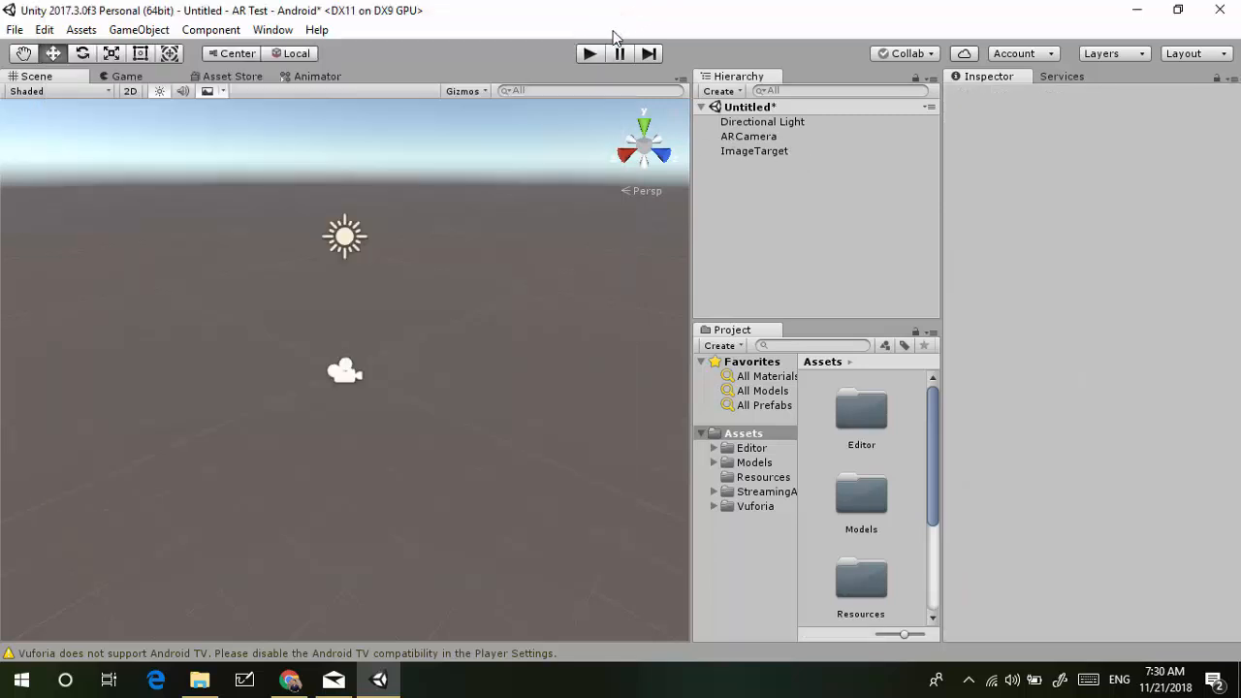
{"action": "right_click", "coordinate": [748, 111]}
{"action": "left_click", "coordinate": [772, 148]}
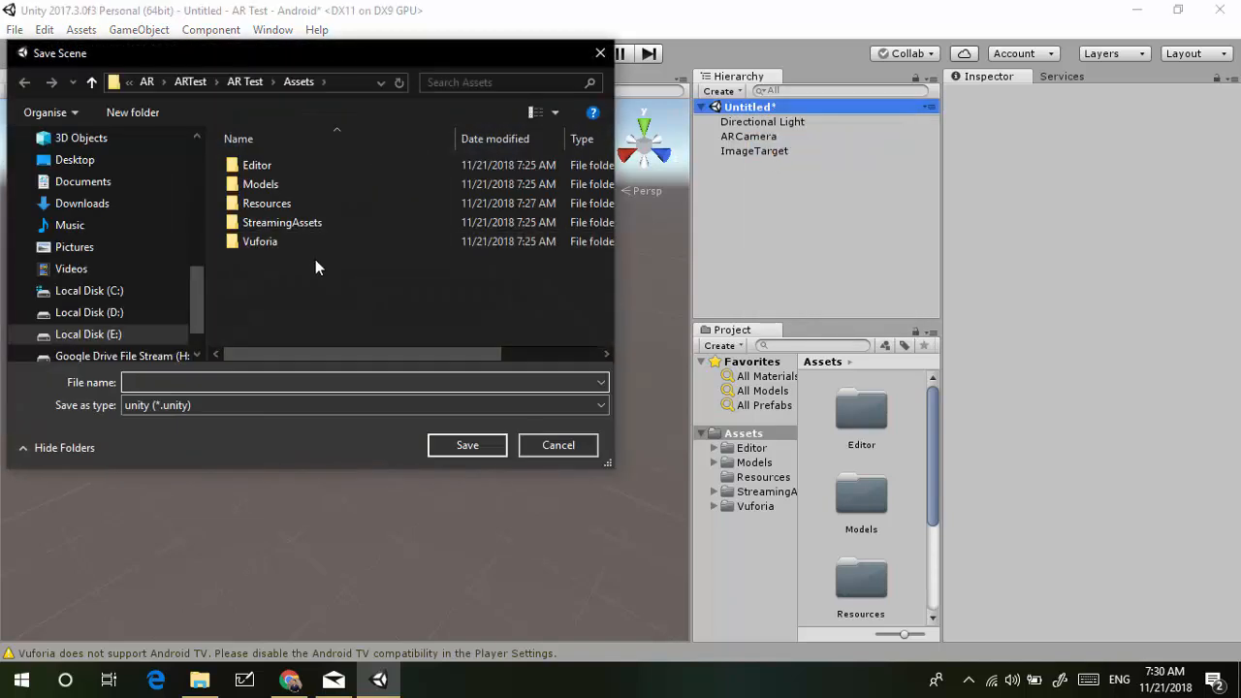
{"action": "left_click", "coordinate": [132, 113]}
{"action": "type", "text": "Scene"}
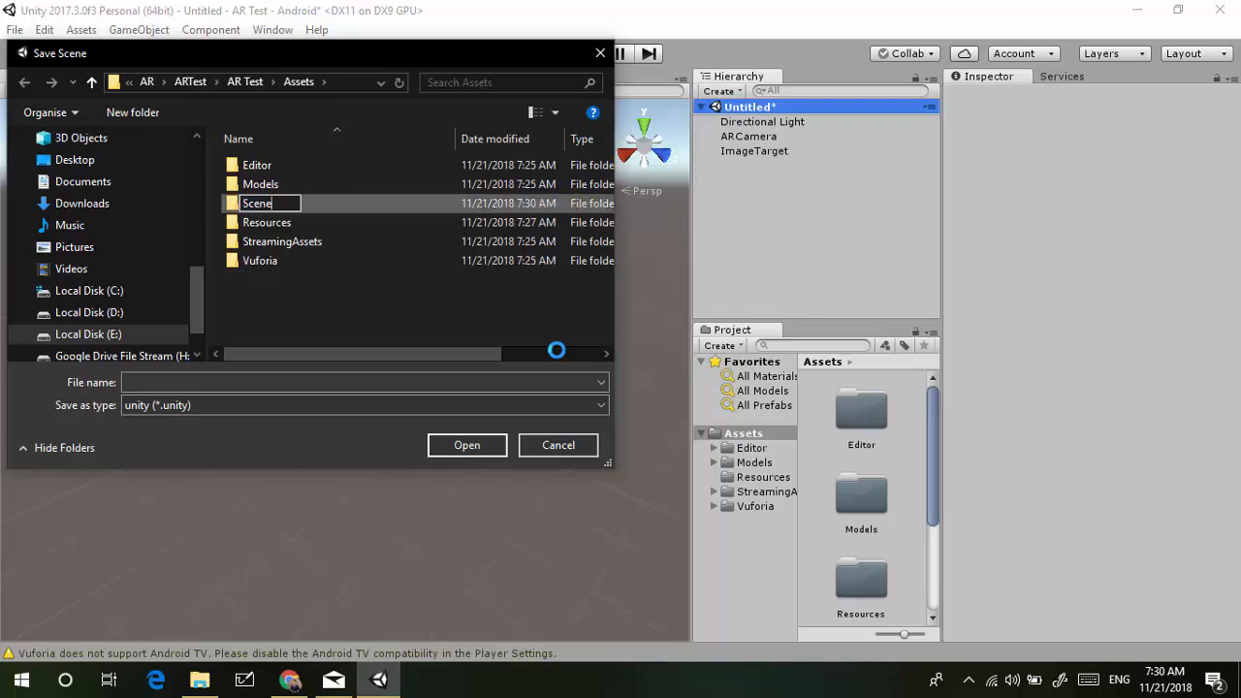
{"action": "key", "text": "Return"}
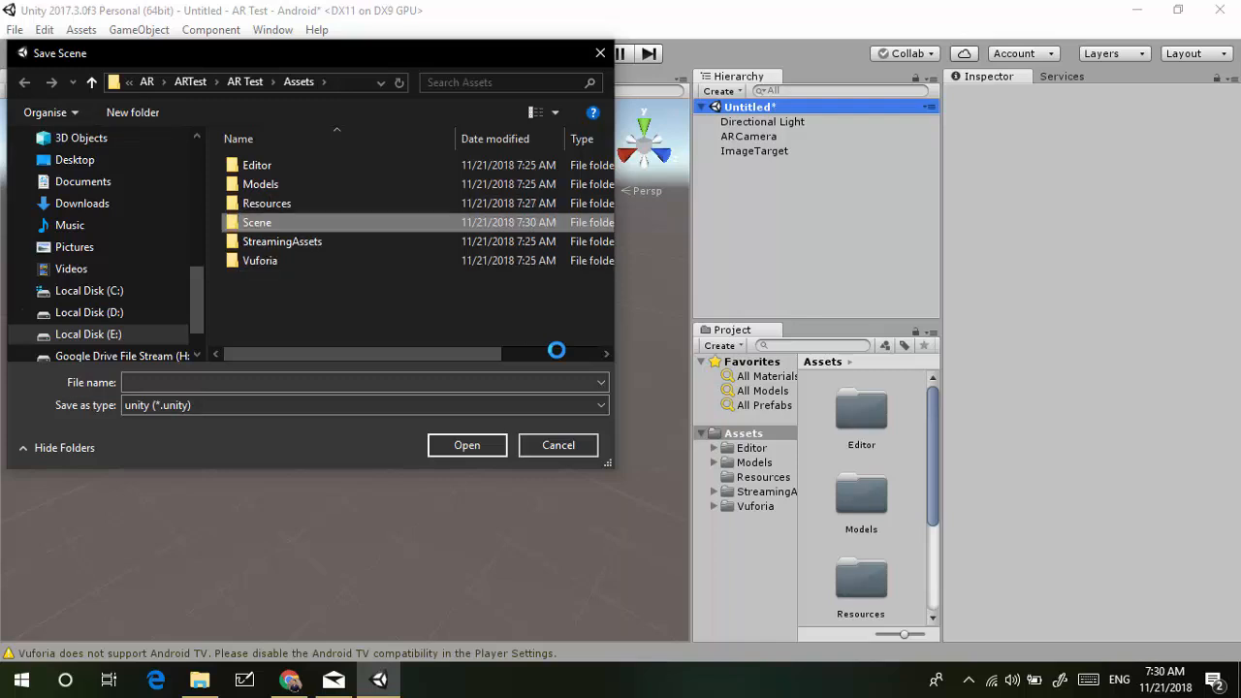
Save the scene as MainScene inside the Scene folder
{"action": "double_click", "coordinate": [285, 223]}
{"action": "left_click", "coordinate": [271, 381]}
{"action": "type", "text": "M"}
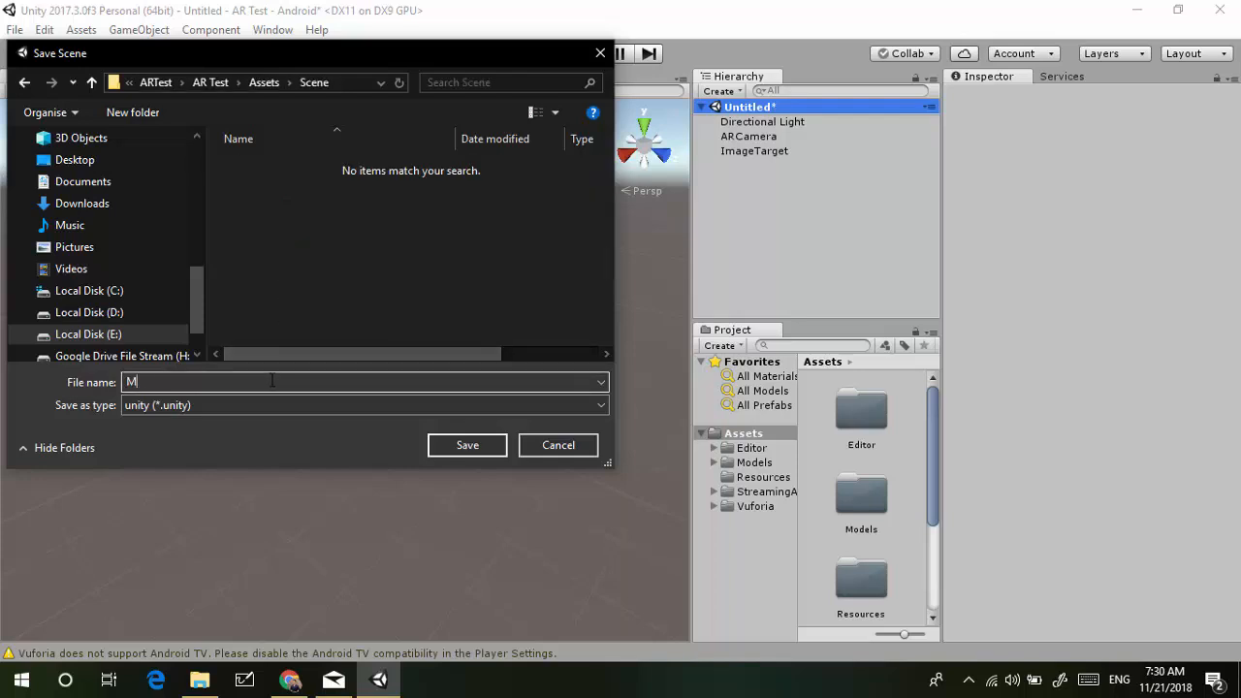
{"action": "type", "text": "ainScene"}
{"action": "left_click", "coordinate": [468, 444]}
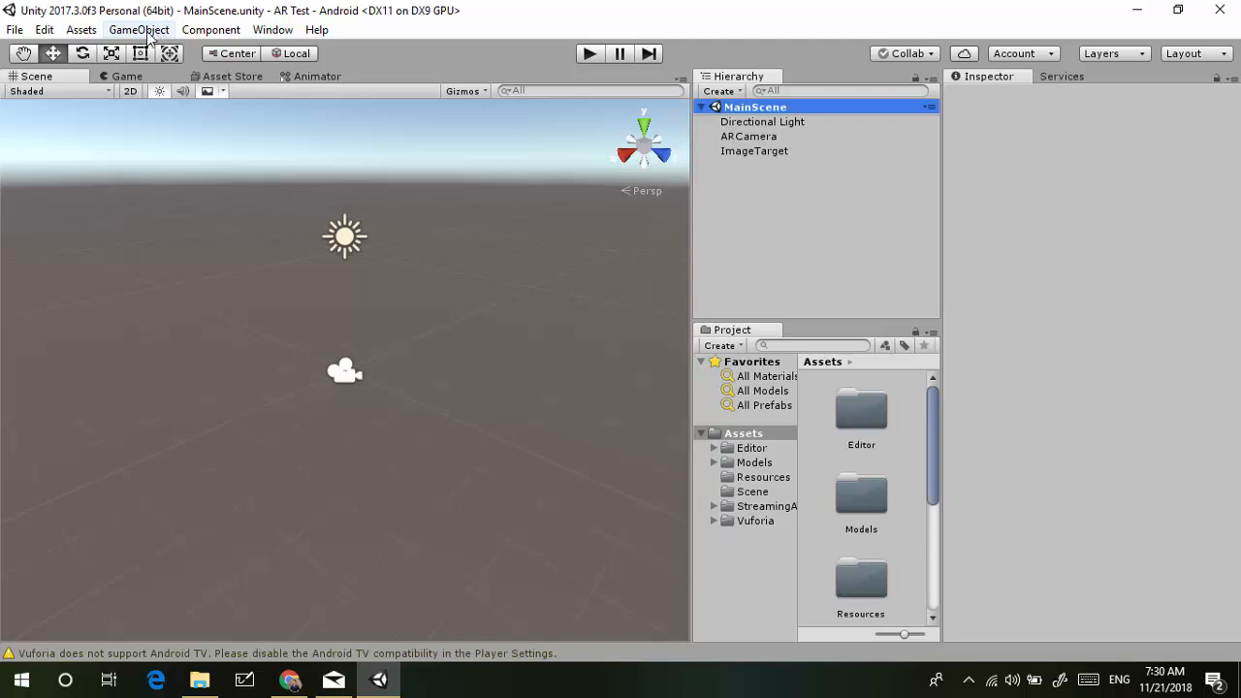
Open the Asset Store panel and choose Shop On Old Store from its menu
{"action": "left_click", "coordinate": [223, 80]}
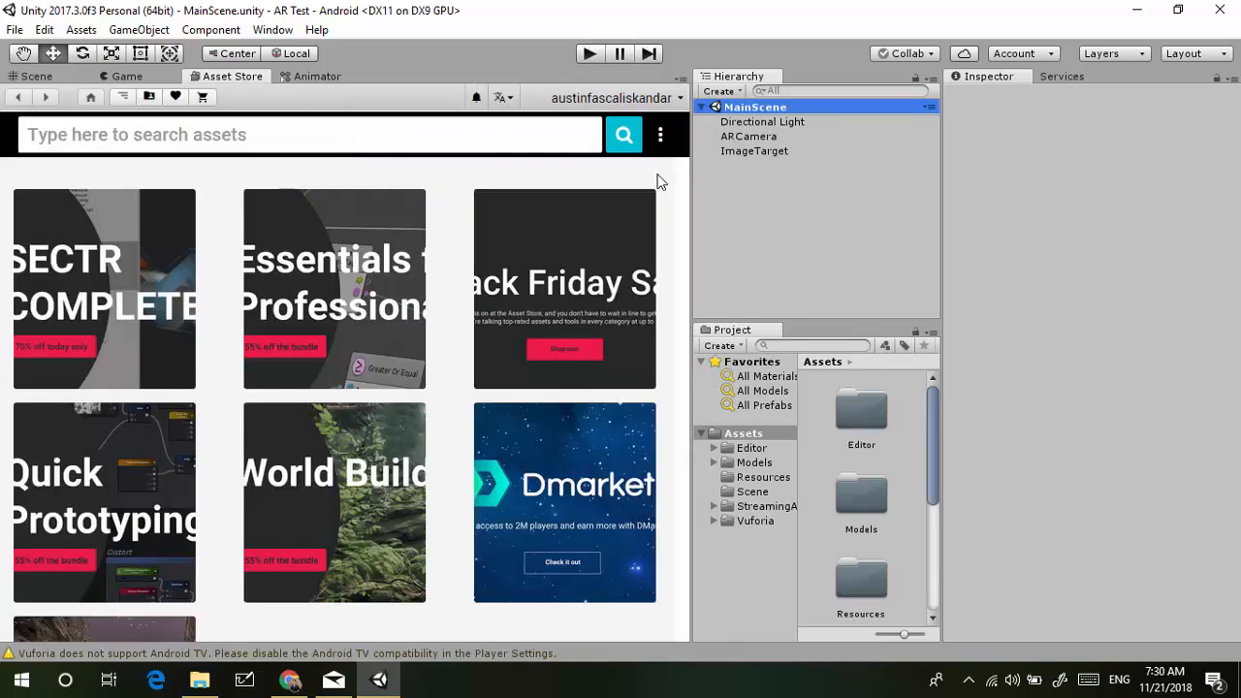
{"action": "left_click", "coordinate": [660, 138]}
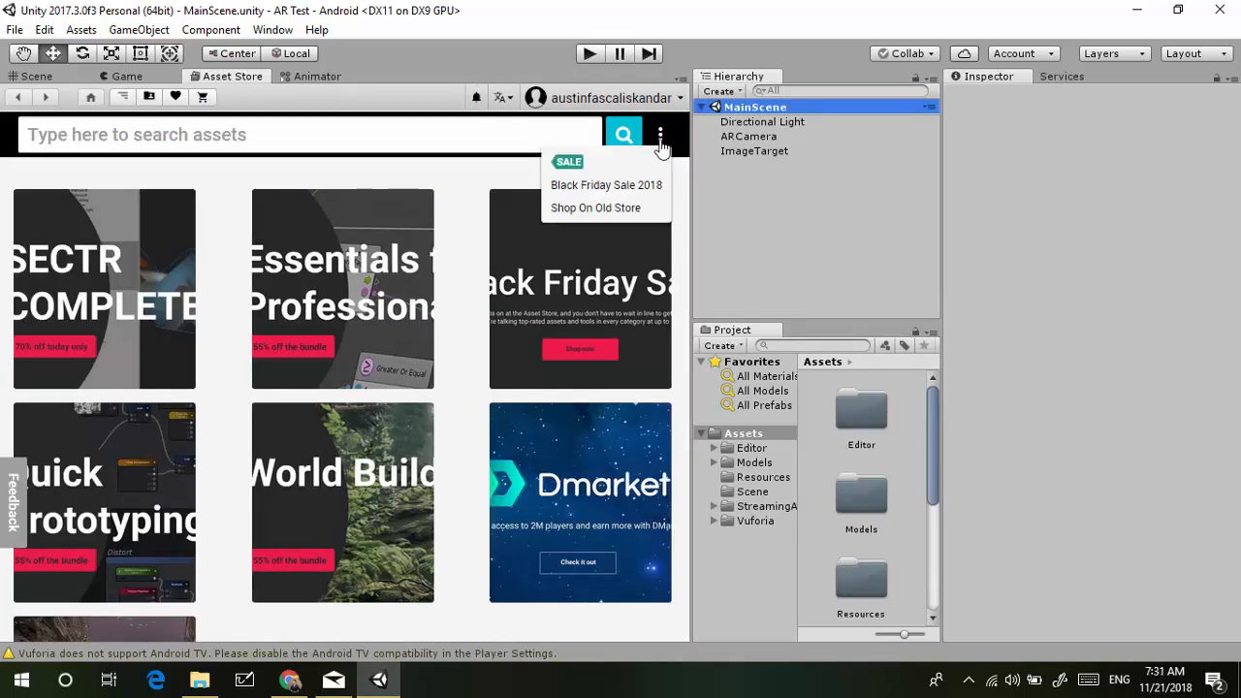
{"action": "left_click", "coordinate": [647, 213]}
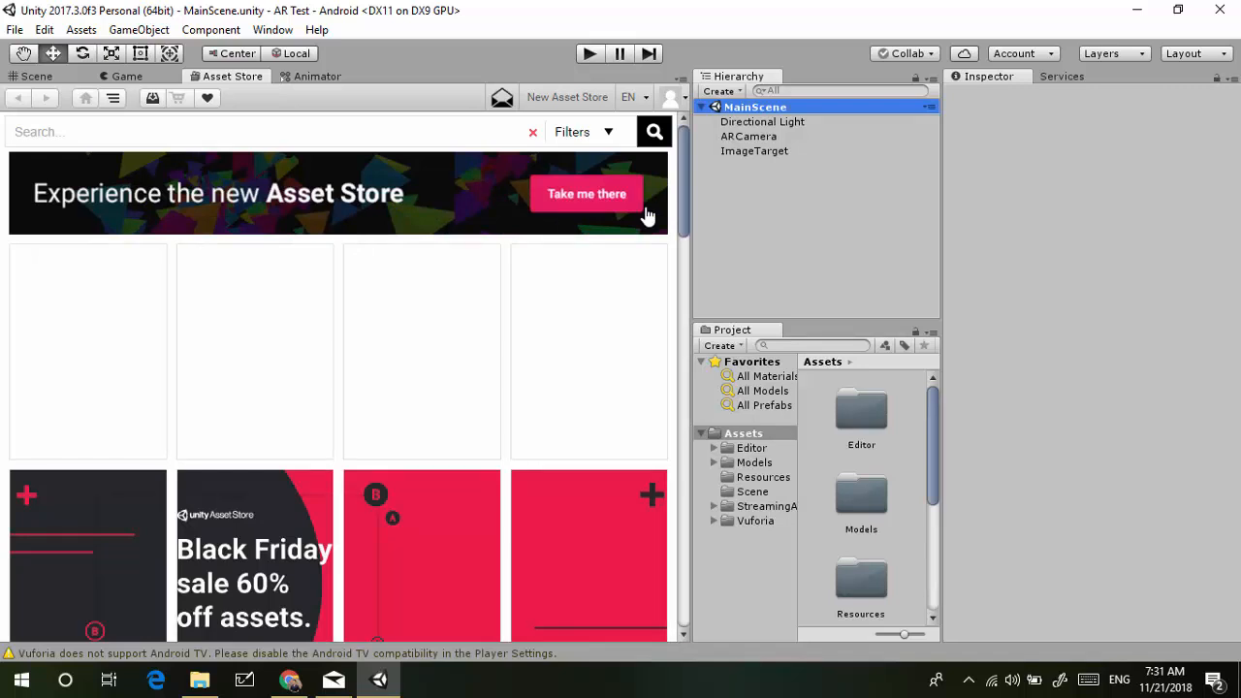
Search the Asset Store for 'little sword' and open the free Little Sword Fighter page by Neuroconnect
{"action": "left_click", "coordinate": [220, 132]}
{"action": "type", "text": "little sword"}
{"action": "key", "text": "Return"}
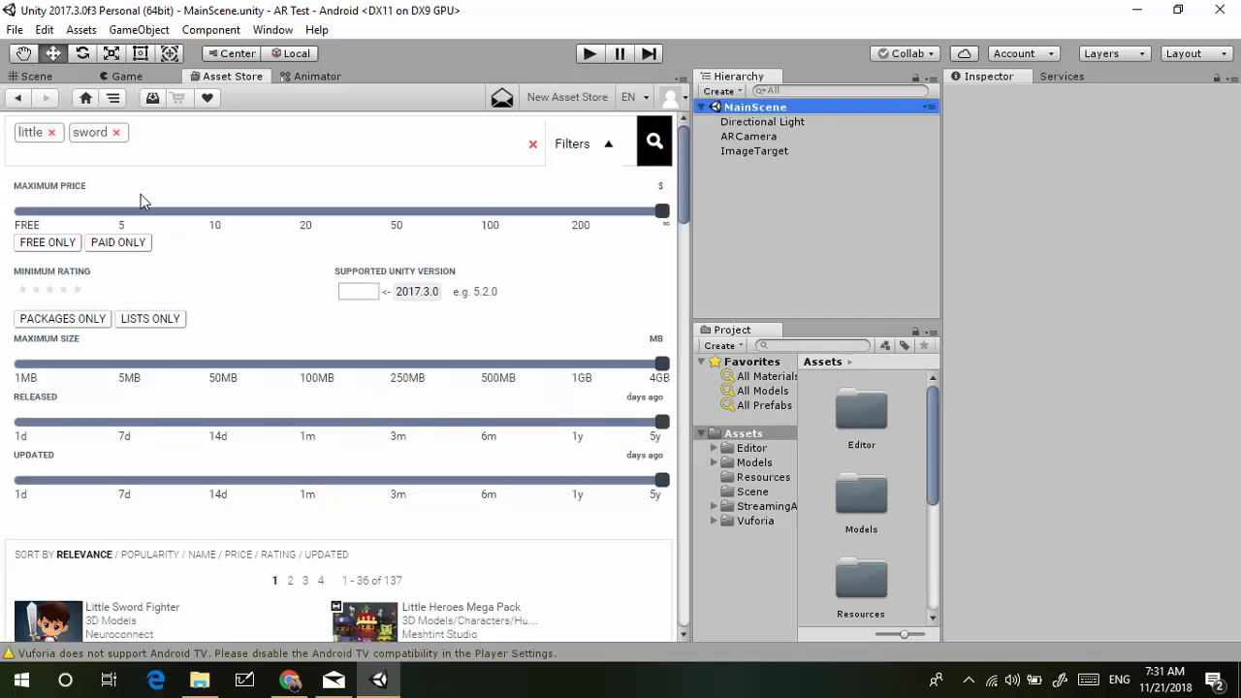
{"action": "scroll", "coordinate": [109, 414], "scroll_direction": "down", "scroll_amount": 3}
{"action": "left_click", "coordinate": [69, 426]}
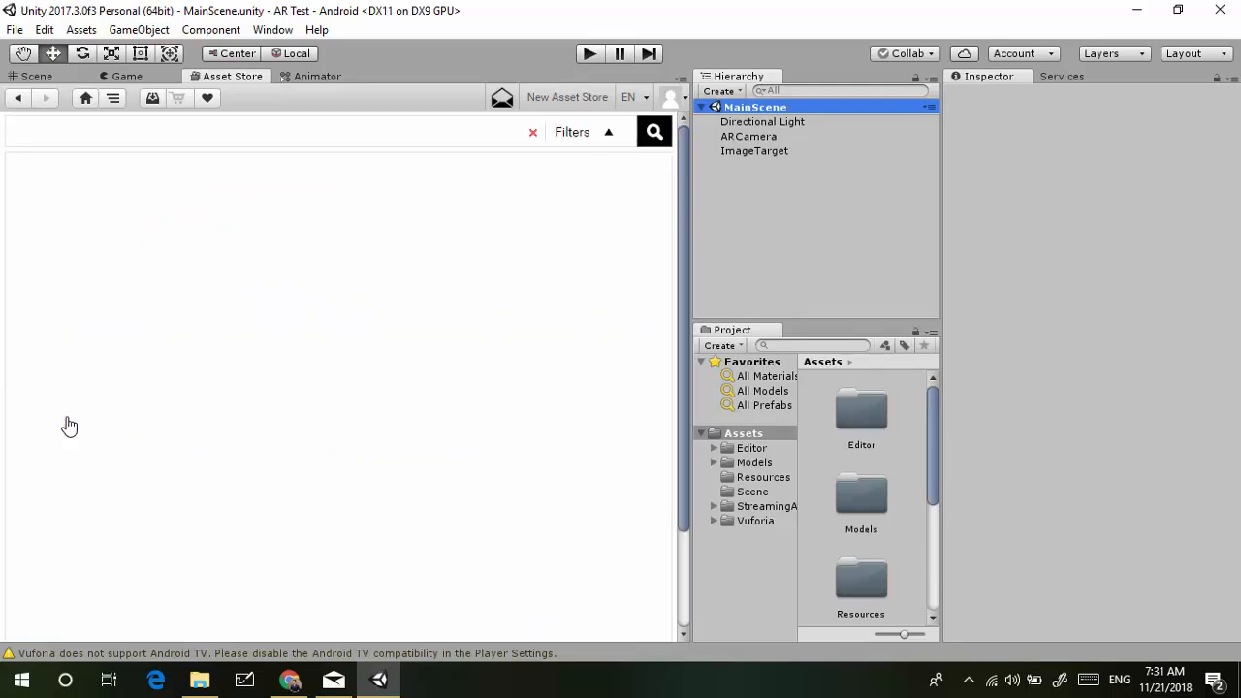
{"action": "scroll", "coordinate": [67, 423], "scroll_direction": "down", "scroll_amount": 5}
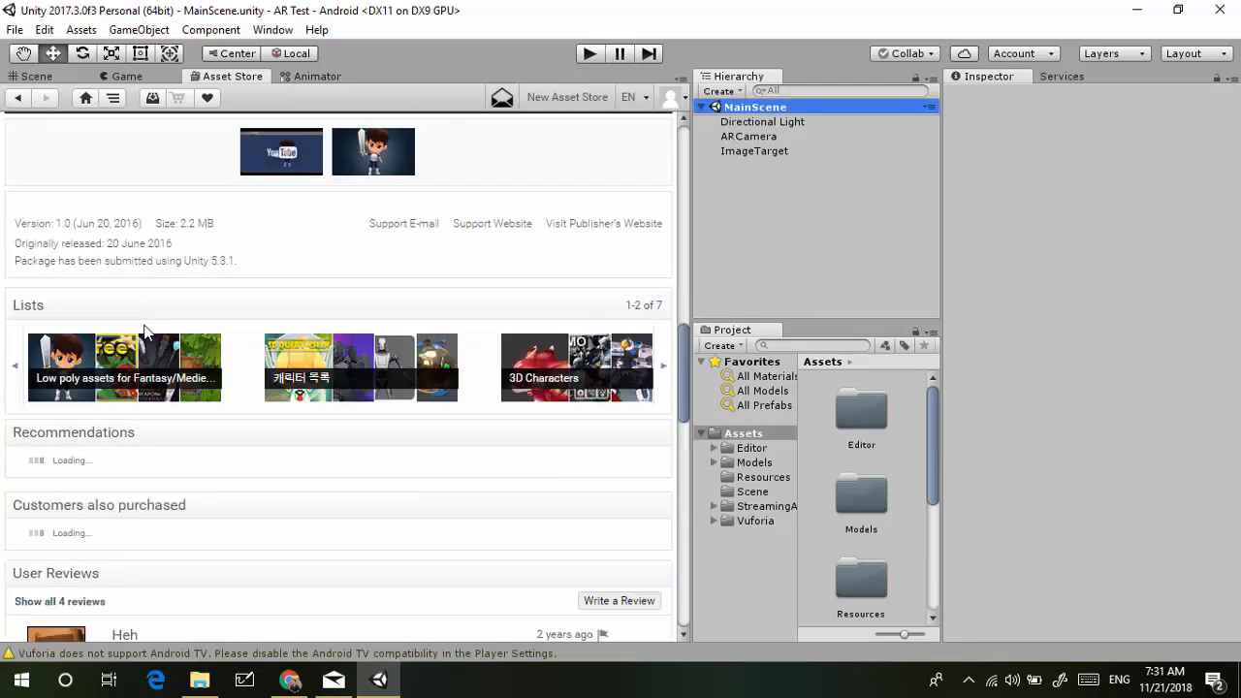
{"action": "scroll", "coordinate": [143, 331], "scroll_direction": "down", "scroll_amount": 4}
{"action": "scroll", "coordinate": [144, 331], "scroll_direction": "up", "scroll_amount": 10}
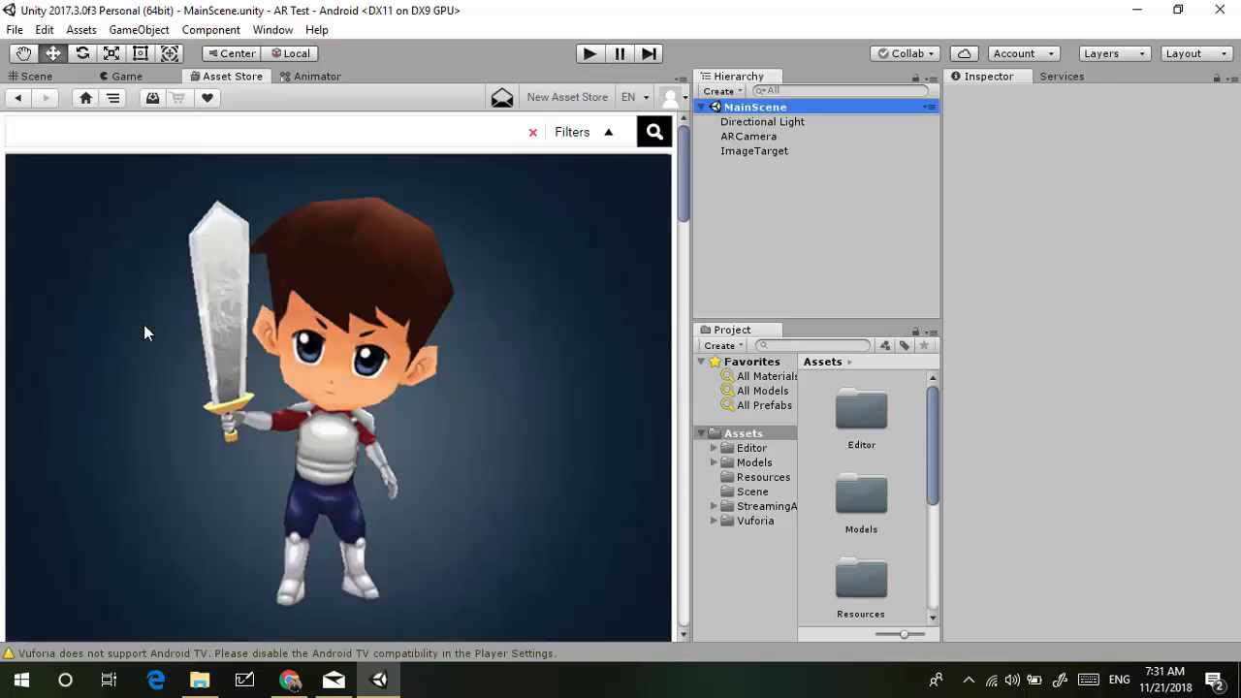
{"action": "scroll", "coordinate": [144, 332], "scroll_direction": "down", "scroll_amount": 4}
{"action": "scroll", "coordinate": [29, 426], "scroll_direction": "down", "scroll_amount": 1}
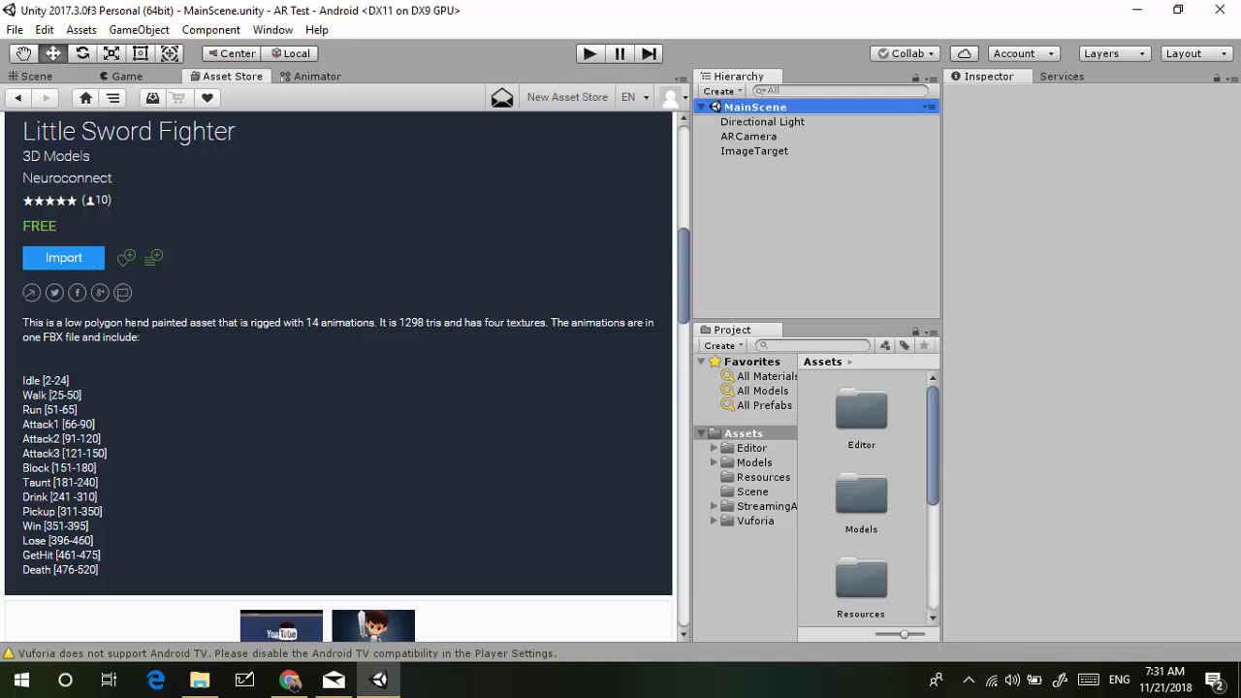
Import every asset of the Little Sword Fighter package, then go back to the Scene view
{"action": "left_click", "coordinate": [81, 265]}
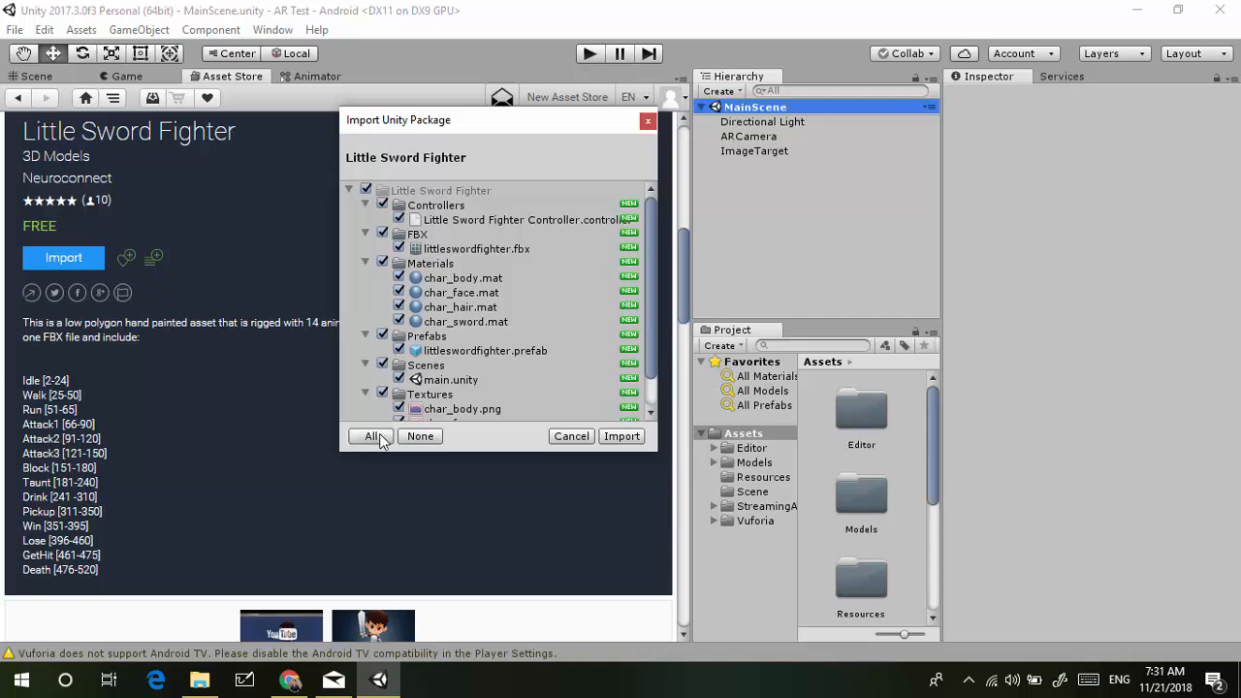
{"action": "left_click", "coordinate": [621, 436]}
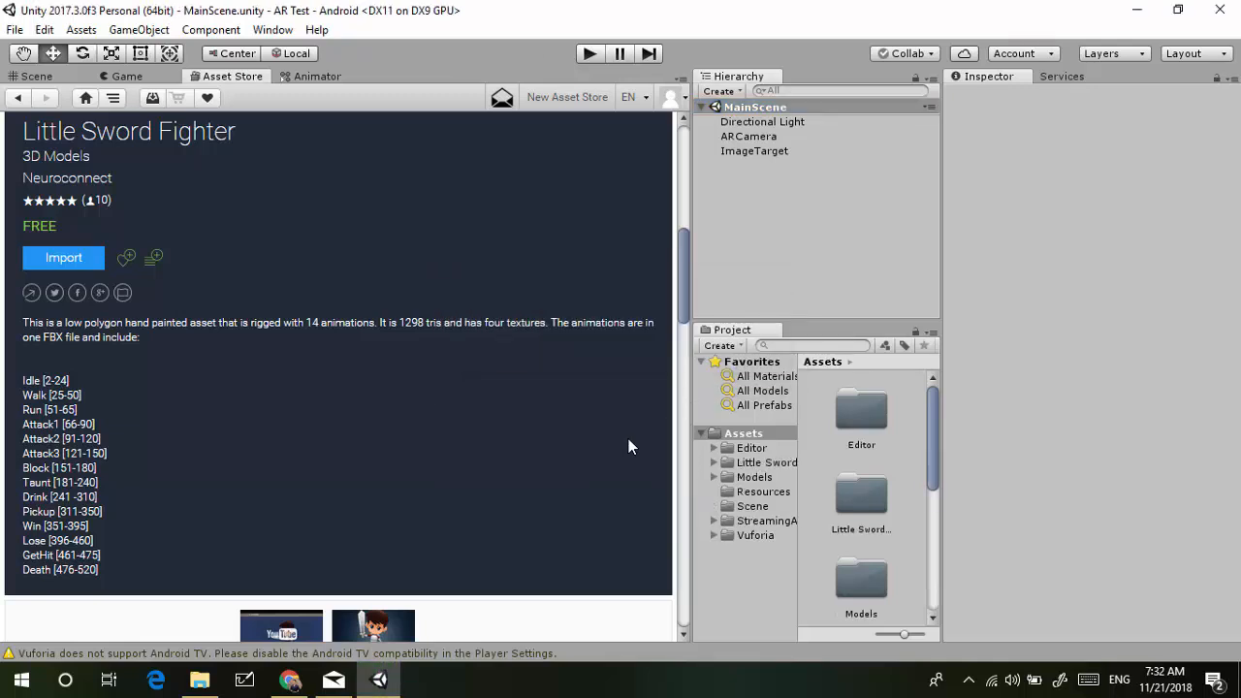
{"action": "left_click", "coordinate": [62, 78]}
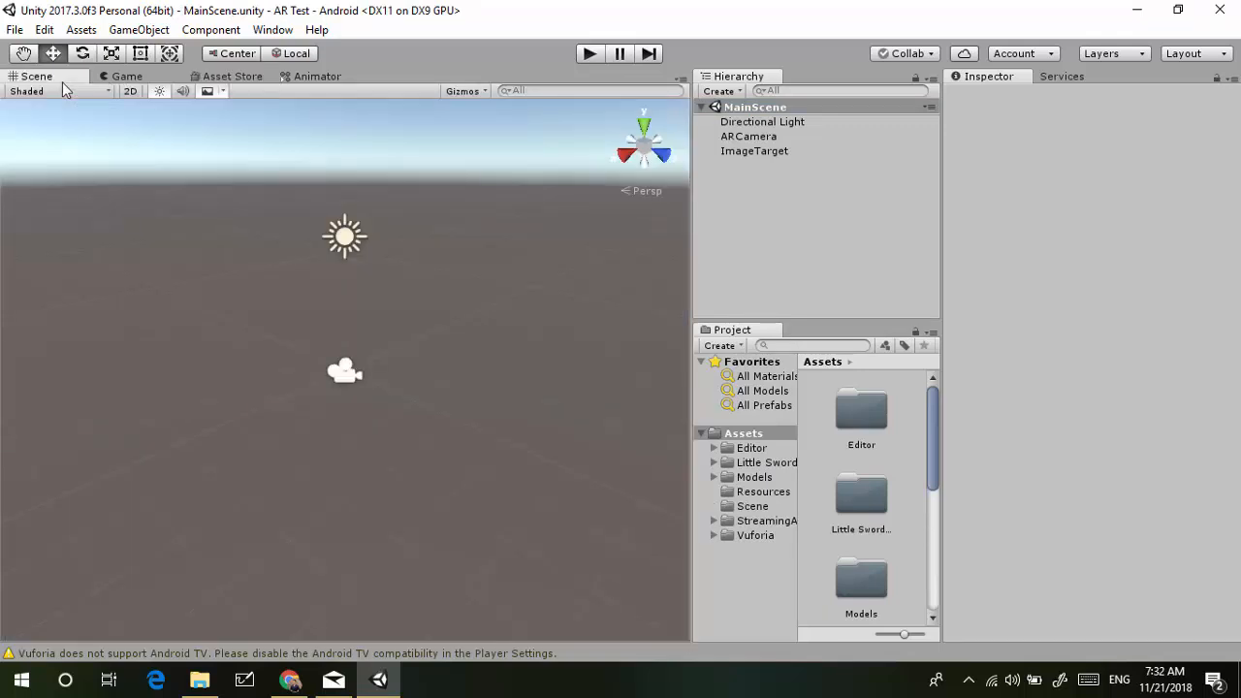
Check ImageTarget and ARCamera, then open Resources/VuforiaConfiguration at its empty App License Key
{"action": "left_click", "coordinate": [798, 152]}
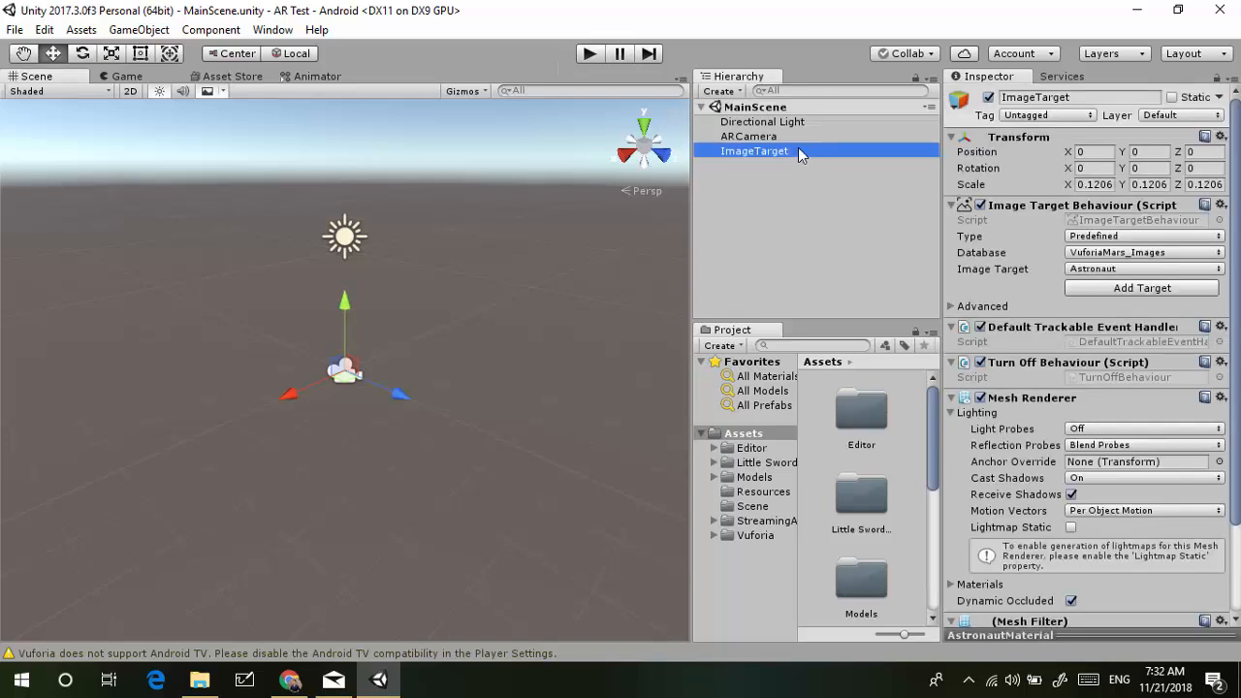
{"action": "left_click", "coordinate": [773, 138]}
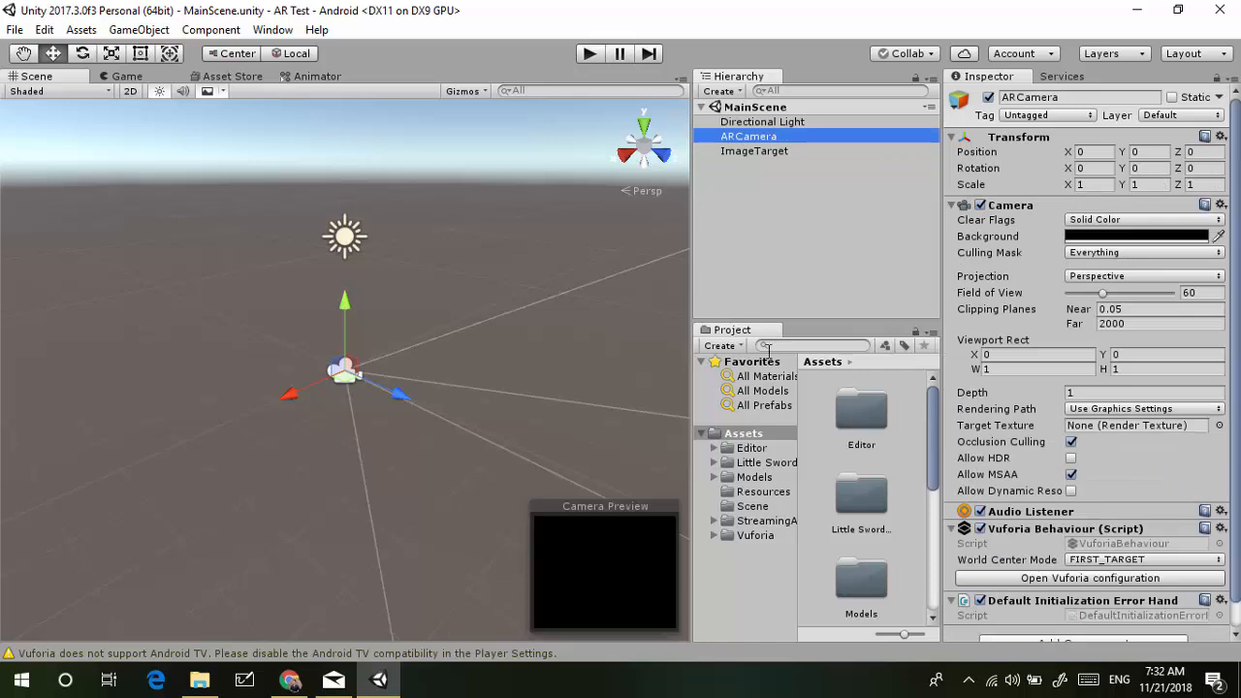
{"action": "left_click", "coordinate": [765, 496]}
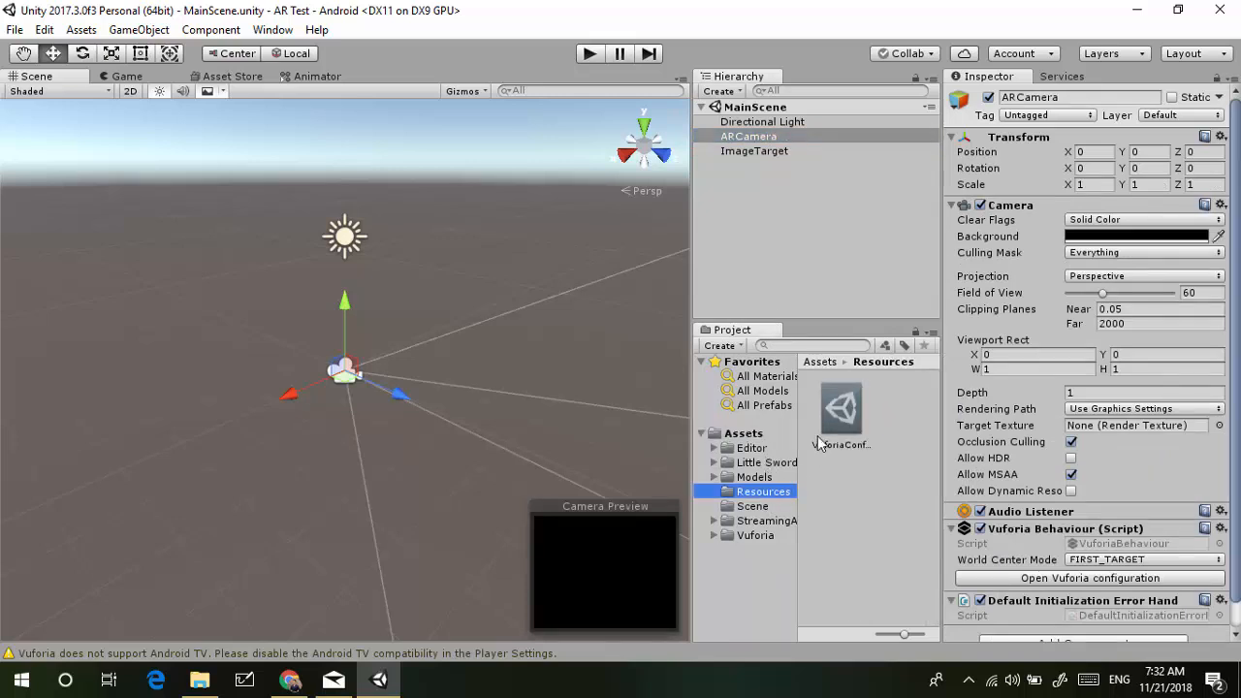
{"action": "left_click", "coordinate": [843, 421]}
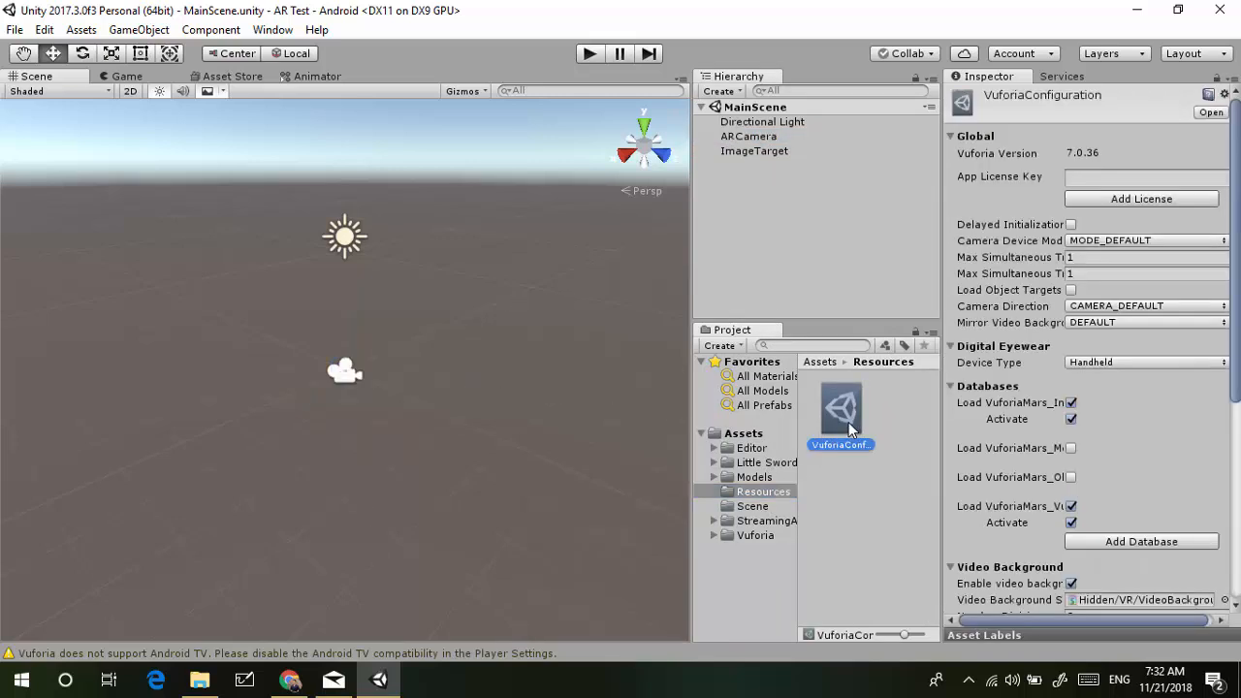
{"action": "left_click", "coordinate": [1142, 177]}
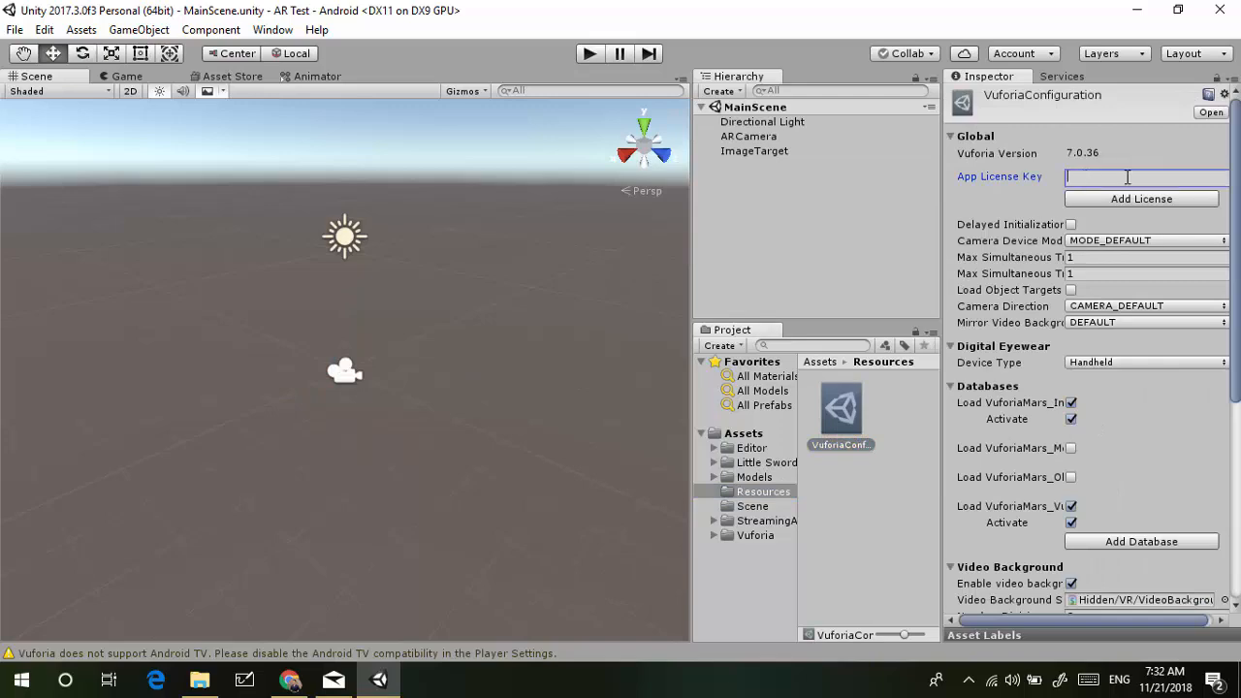
{"action": "key", "text": "alt+Tab"}
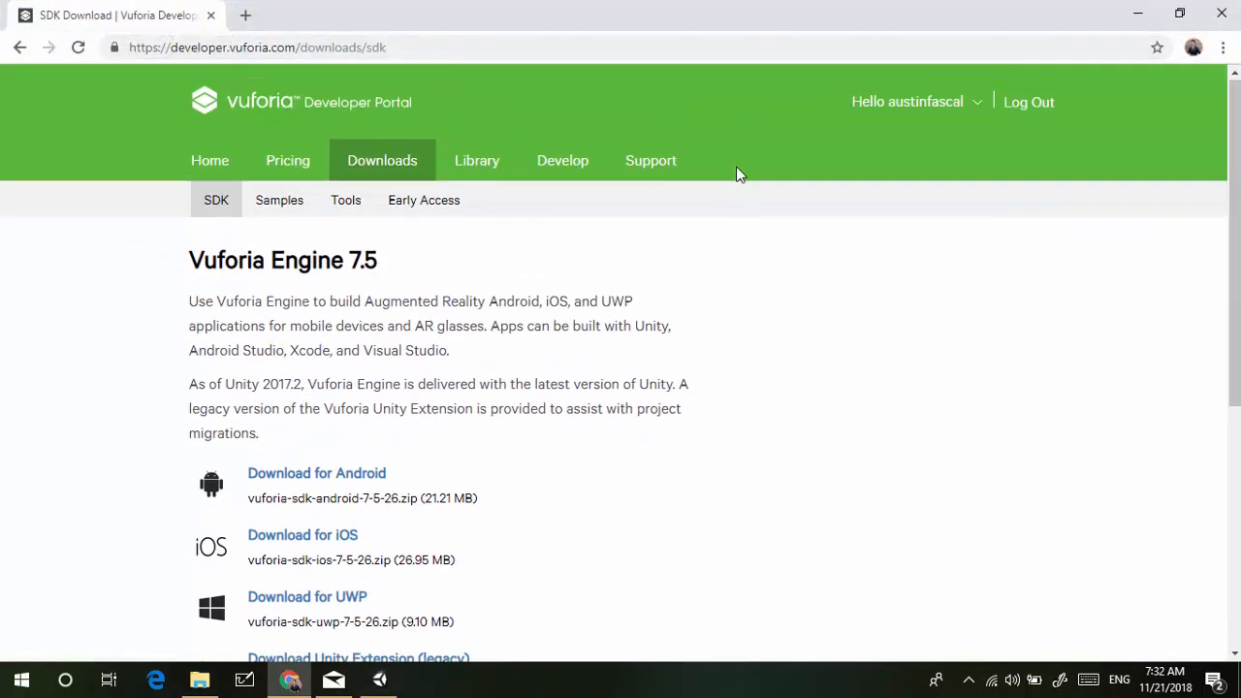
Create a free development license key named 'AR Test Project', accepting the terms
{"action": "left_click", "coordinate": [534, 164]}
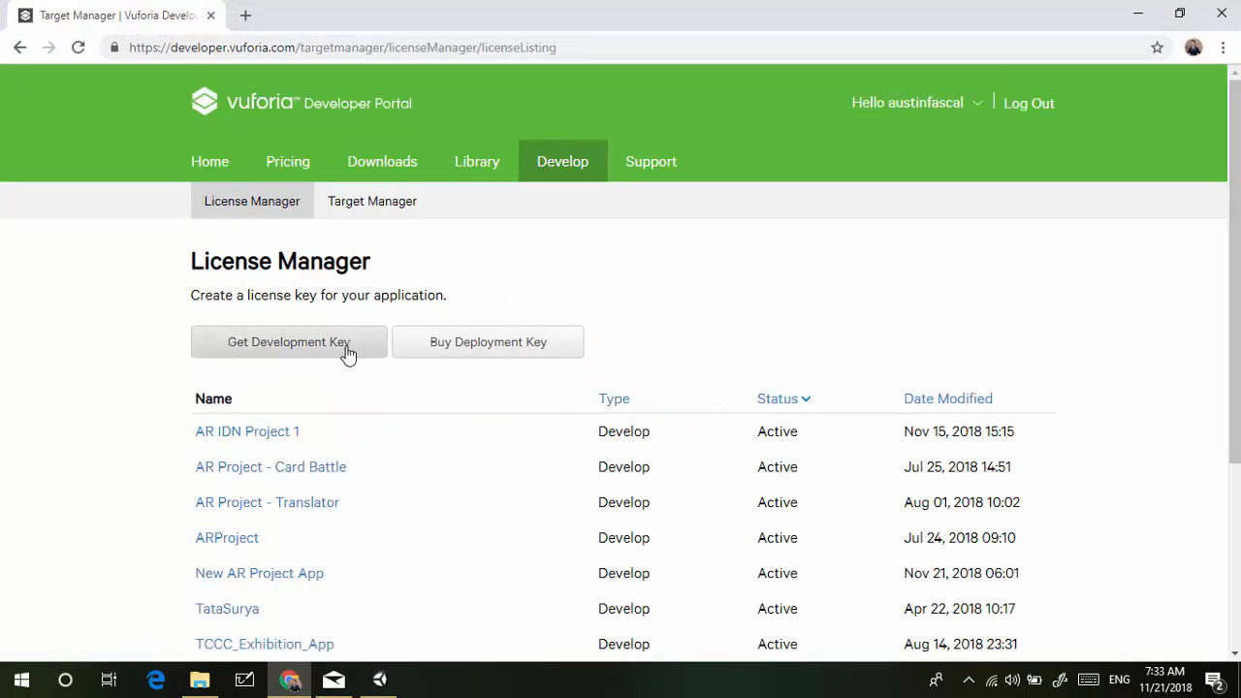
{"action": "left_click", "coordinate": [347, 351]}
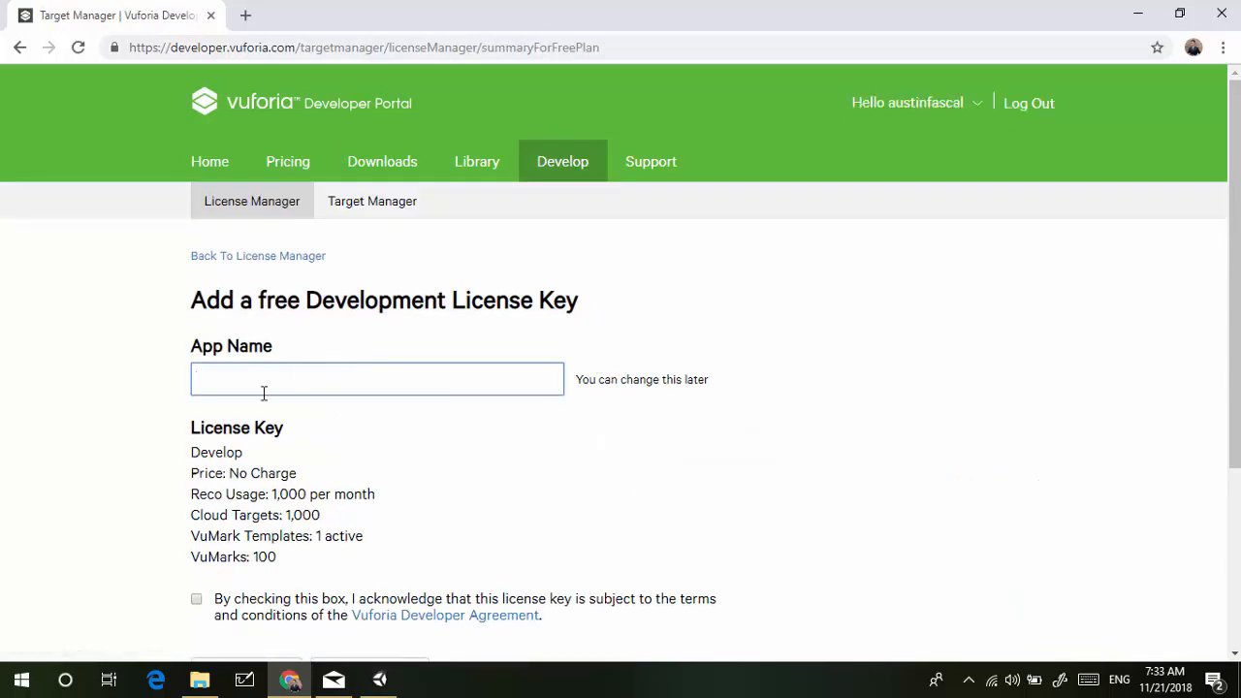
{"action": "type", "text": "AR Test Project"}
{"action": "left_click", "coordinate": [215, 598]}
{"action": "scroll", "coordinate": [219, 599], "scroll_direction": "down", "scroll_amount": 2}
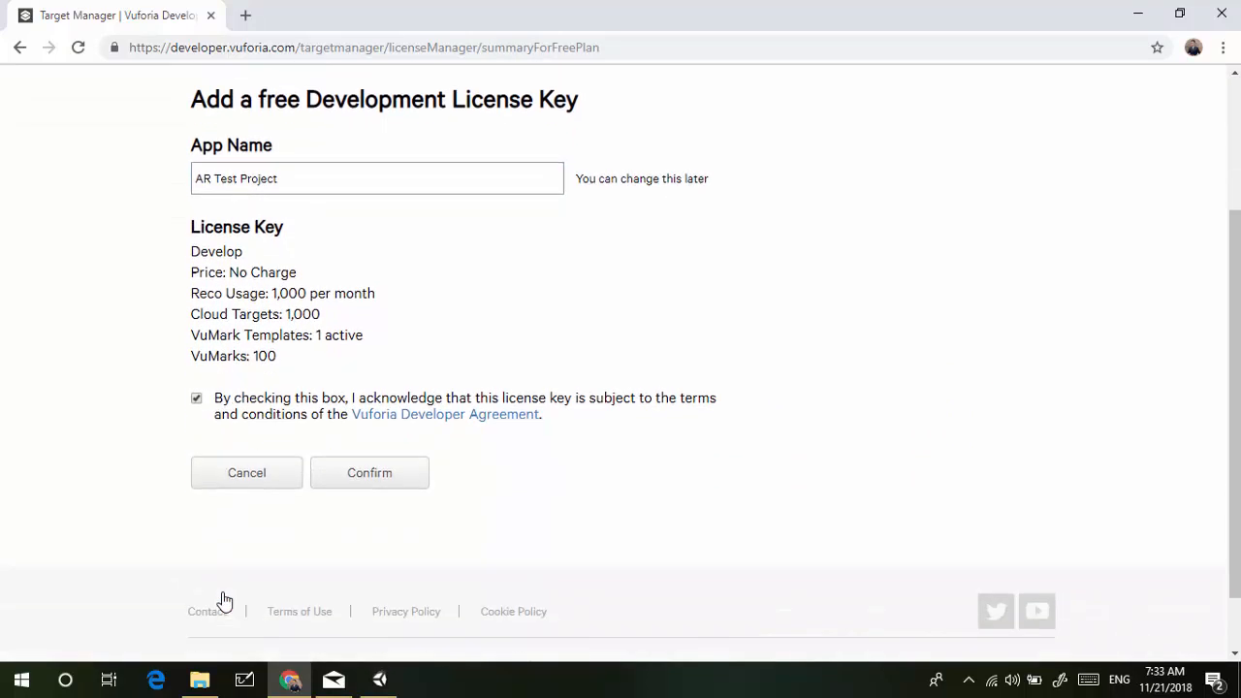
{"action": "left_click", "coordinate": [399, 471]}
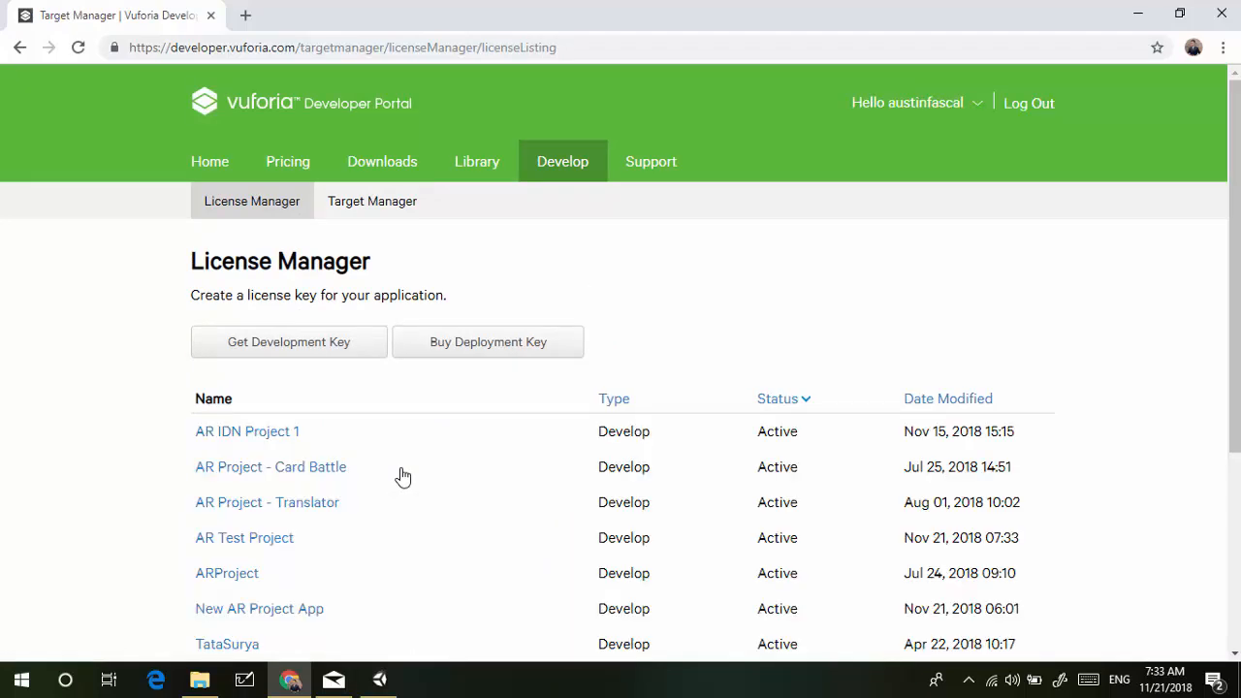
Open the AR Test Project license details and select its full key text
{"action": "left_click", "coordinate": [248, 549]}
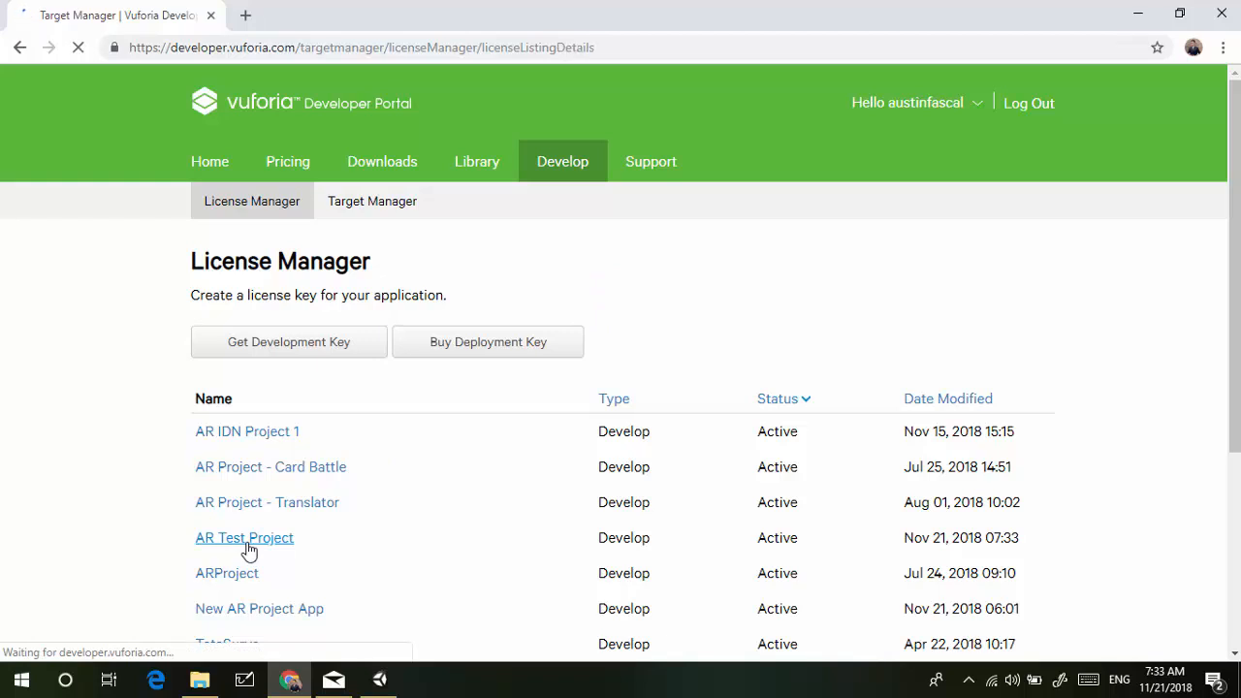
{"action": "scroll", "coordinate": [249, 549], "scroll_direction": "down", "scroll_amount": 3}
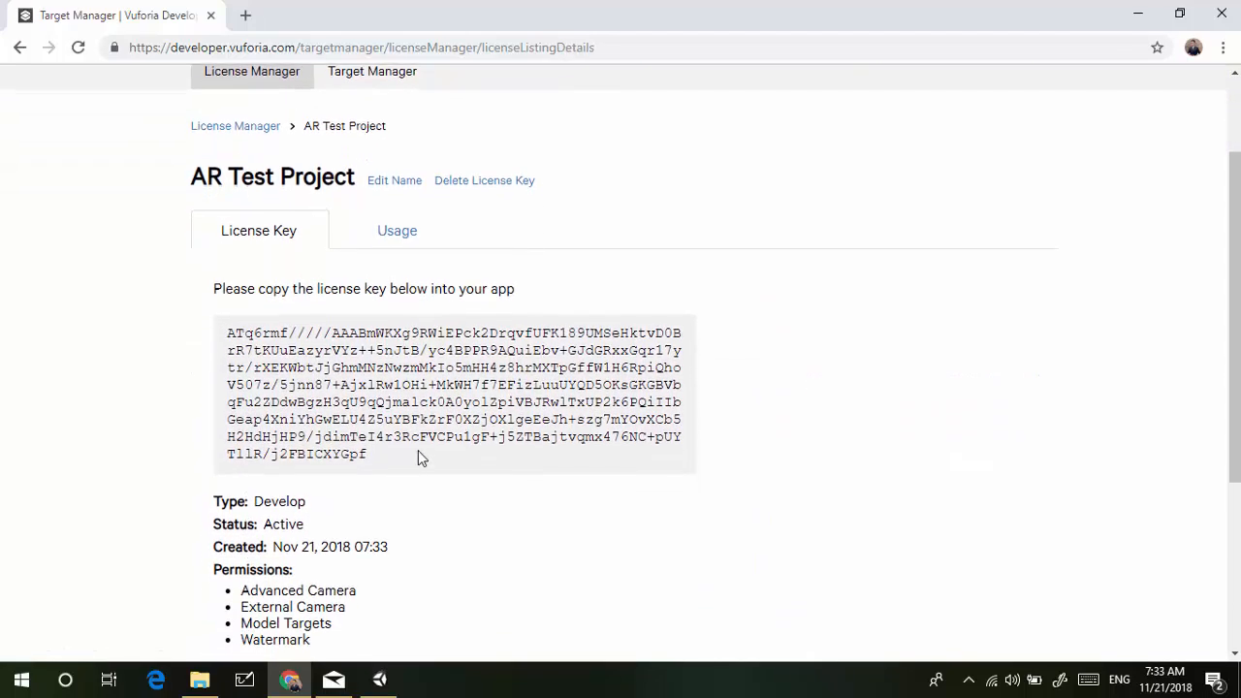
{"action": "left_click_drag", "start_coordinate": [407, 474], "coordinate": [194, 332]}
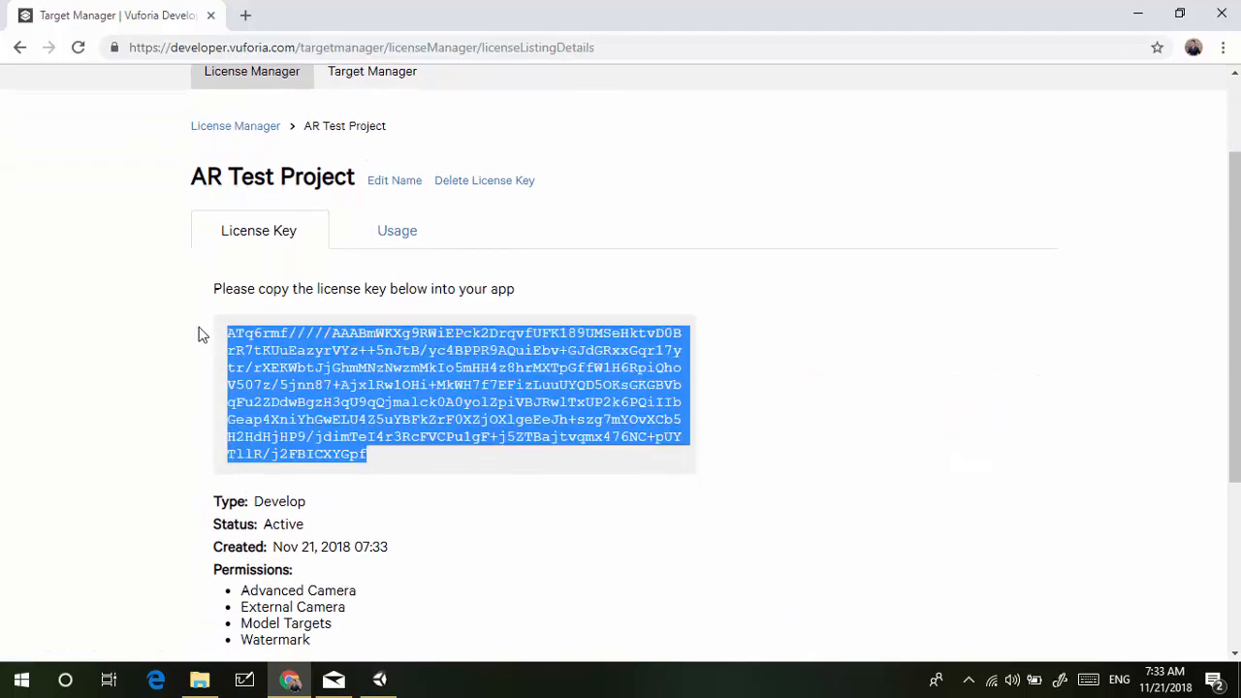
{"action": "right_click", "coordinate": [340, 358]}
Copy the license key and paste it into Unity's VuforiaConfiguration App License Key
{"action": "left_click", "coordinate": [362, 367]}
{"action": "key", "text": "alt+Tab"}
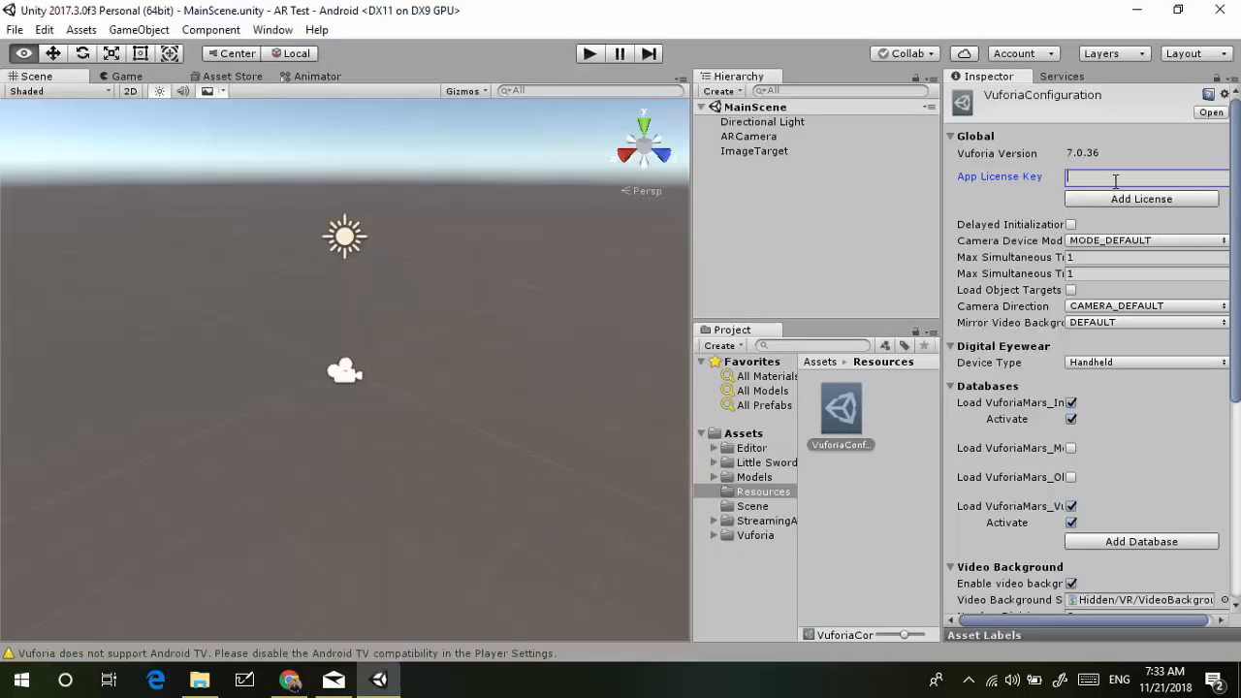
{"action": "key", "text": "ctrl+v"}
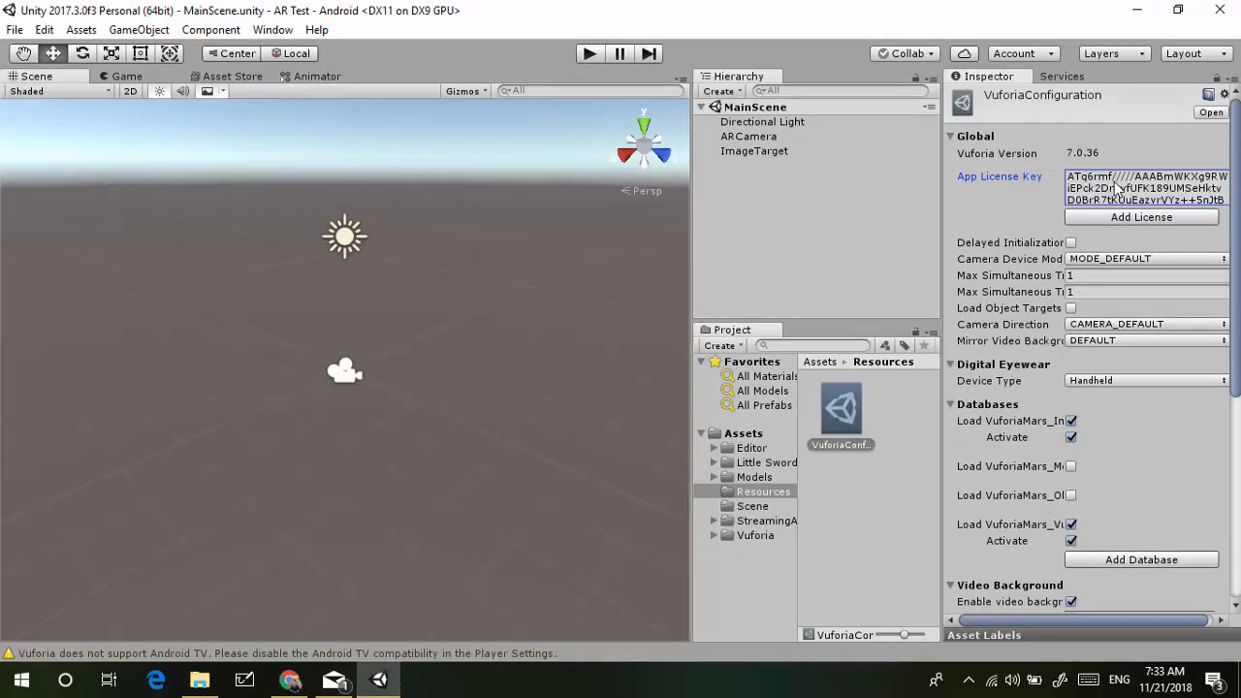
{"action": "left_click", "coordinate": [1024, 472]}
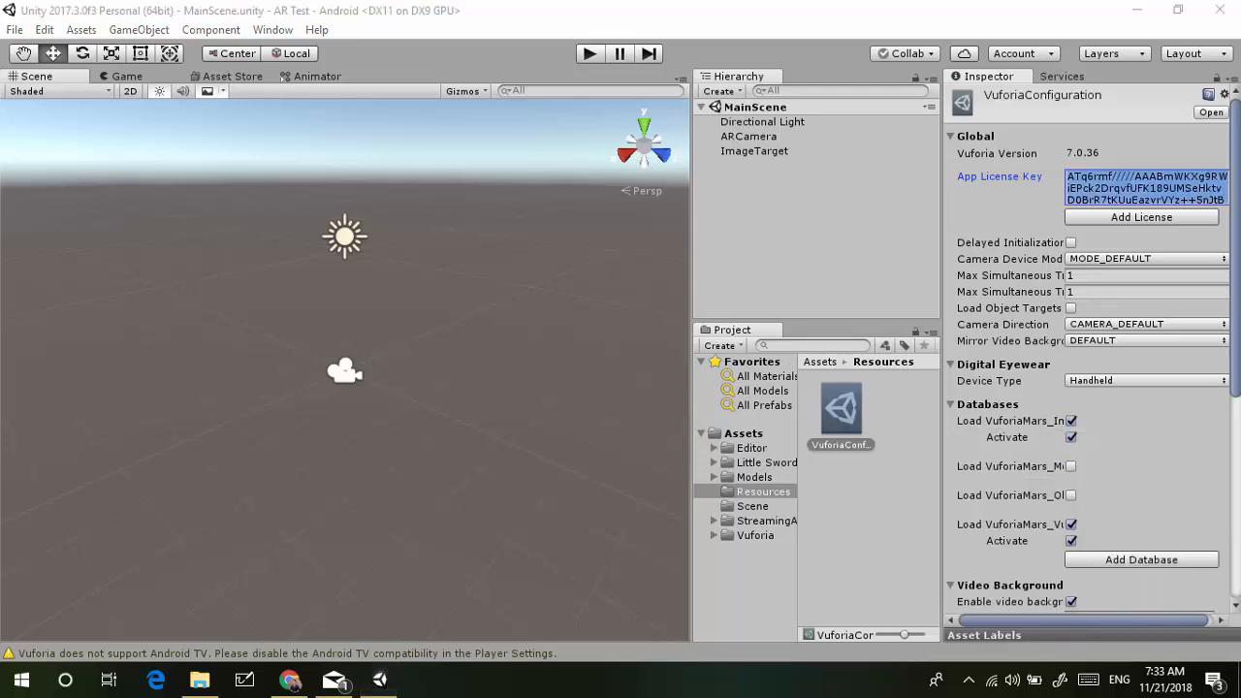
Untick the Load VuforiaMars databases, then return to the portal's key page
{"action": "left_click", "coordinate": [1071, 421]}
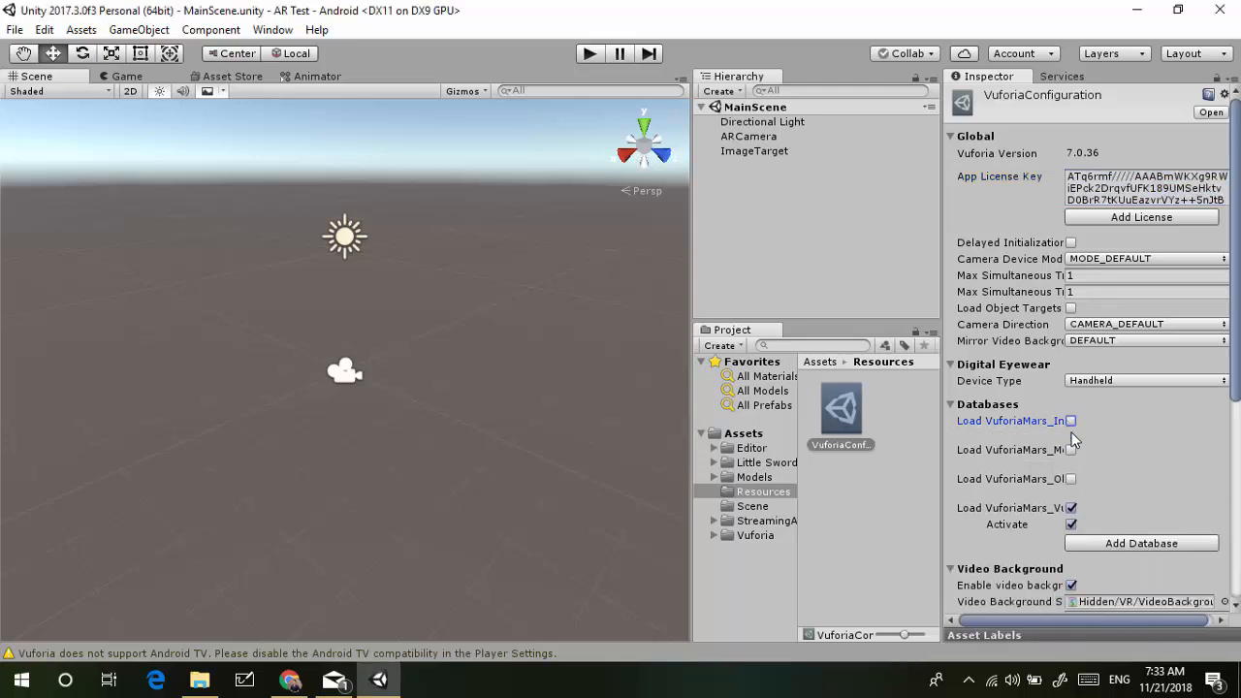
{"action": "left_click", "coordinate": [1071, 506]}
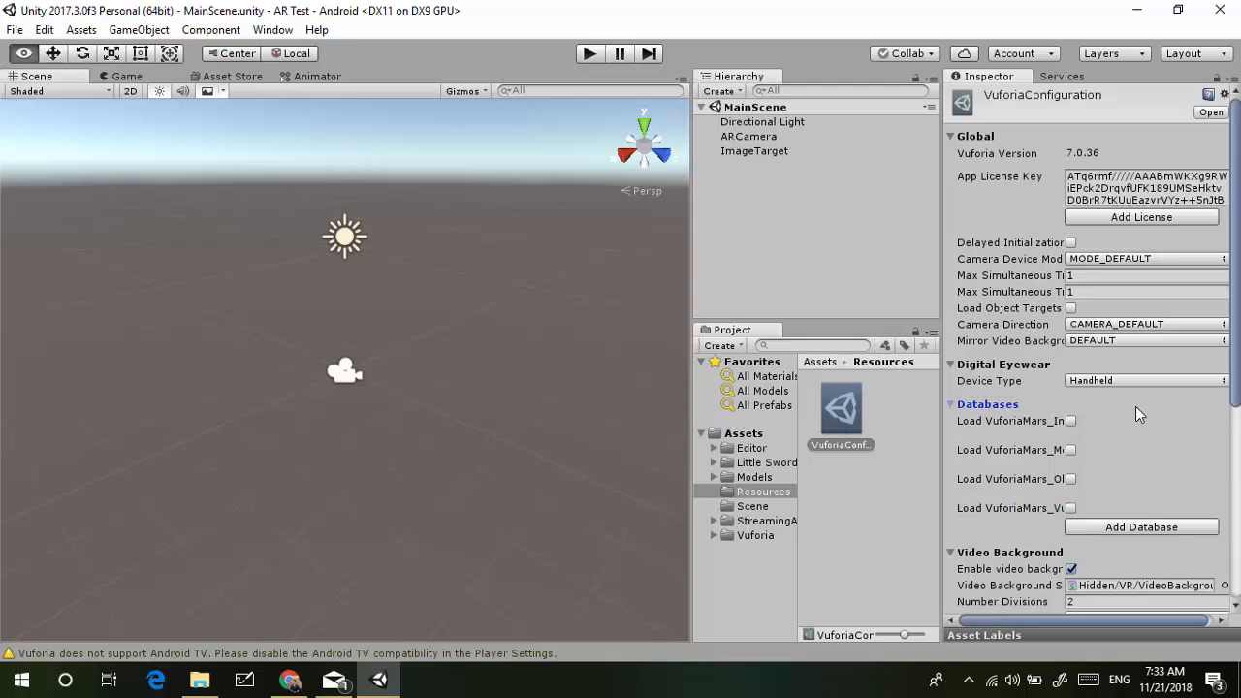
{"action": "key", "text": "alt+Tab"}
{"action": "scroll", "coordinate": [765, 191], "scroll_direction": "up", "scroll_amount": 3}
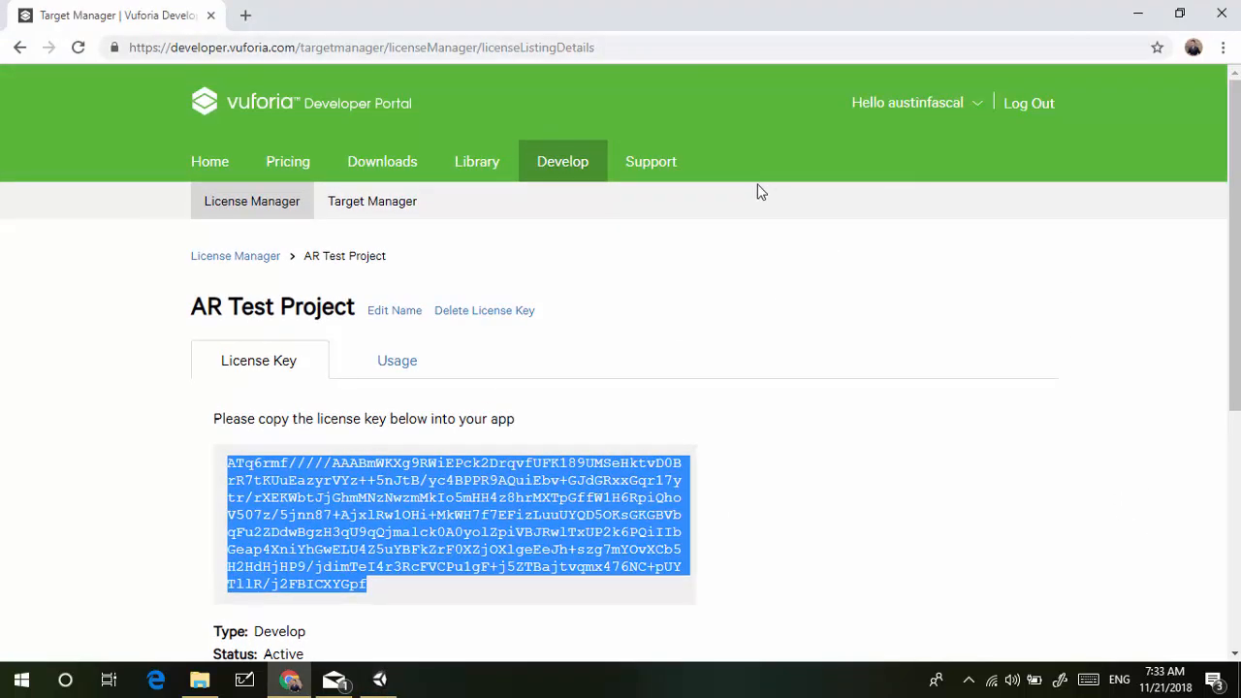
Open the ARTestProject database in the Develop section's Target Manager
{"action": "left_click", "coordinate": [562, 167]}
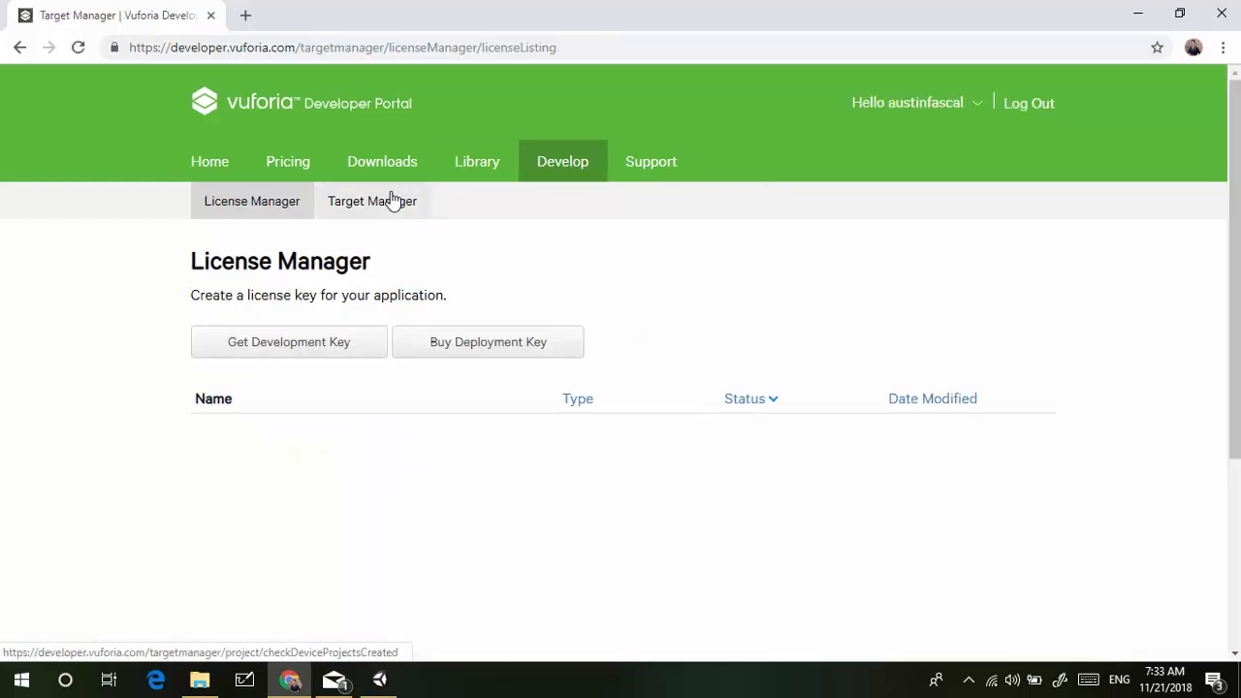
{"action": "left_click", "coordinate": [395, 199]}
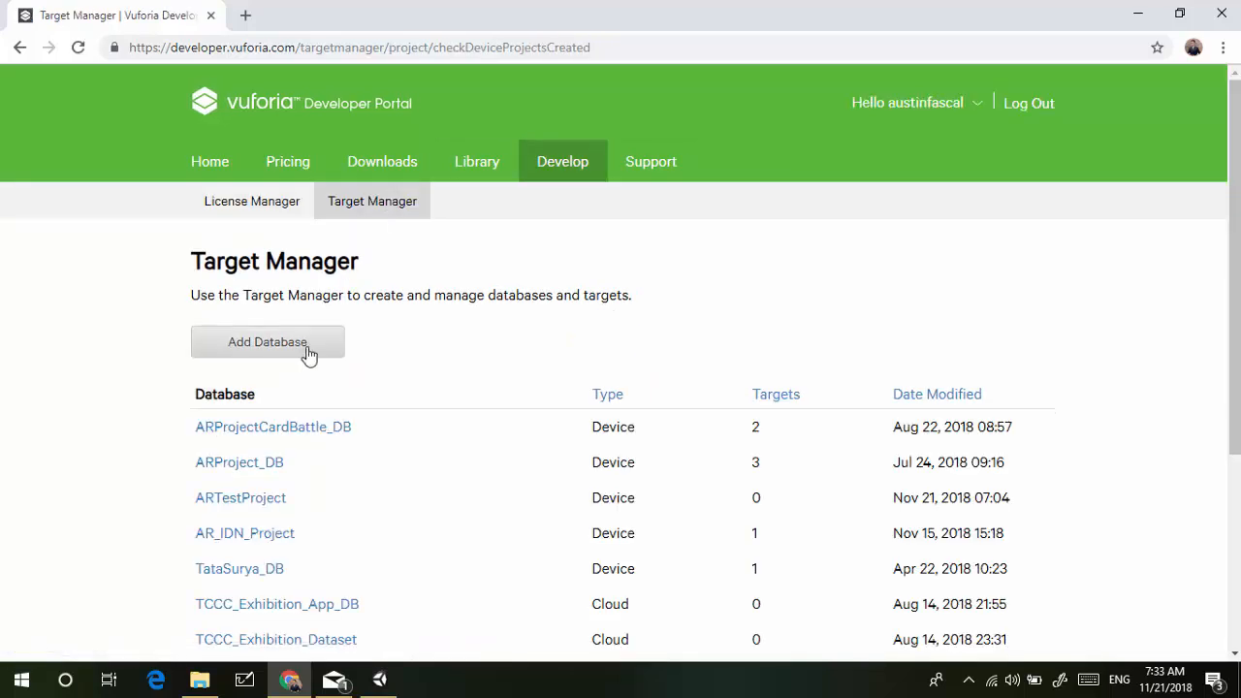
{"action": "scroll", "coordinate": [303, 447], "scroll_direction": "down", "scroll_amount": 1}
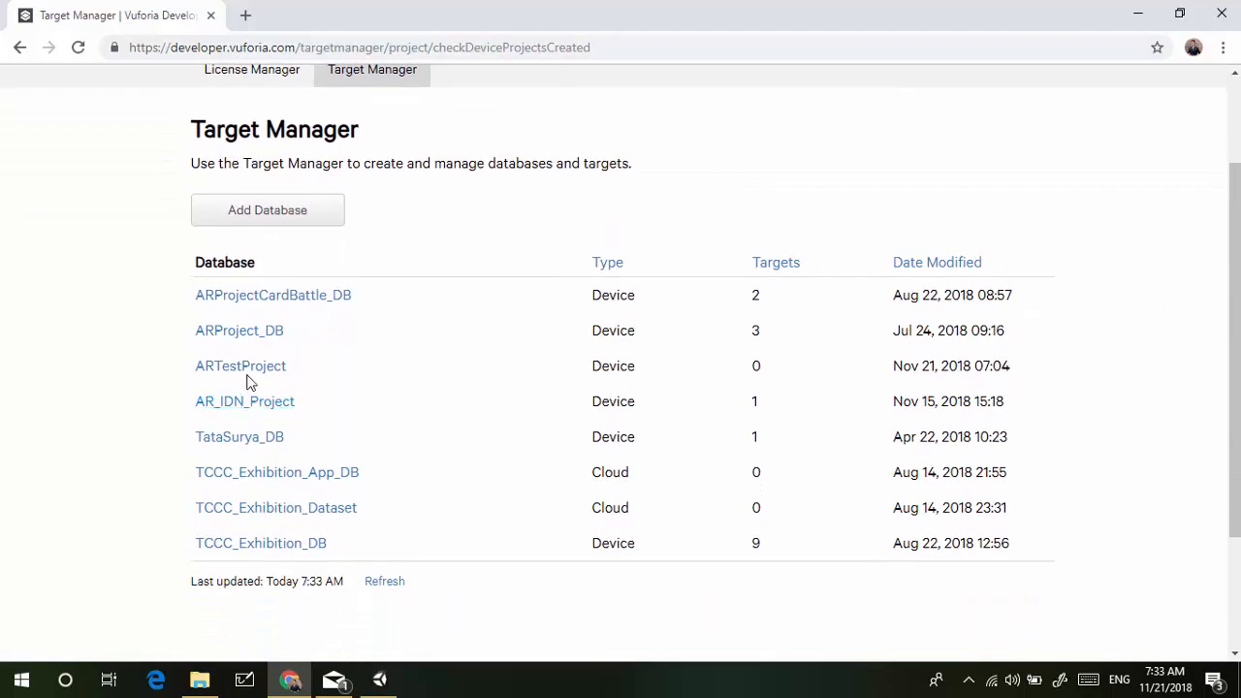
{"action": "left_click", "coordinate": [241, 372]}
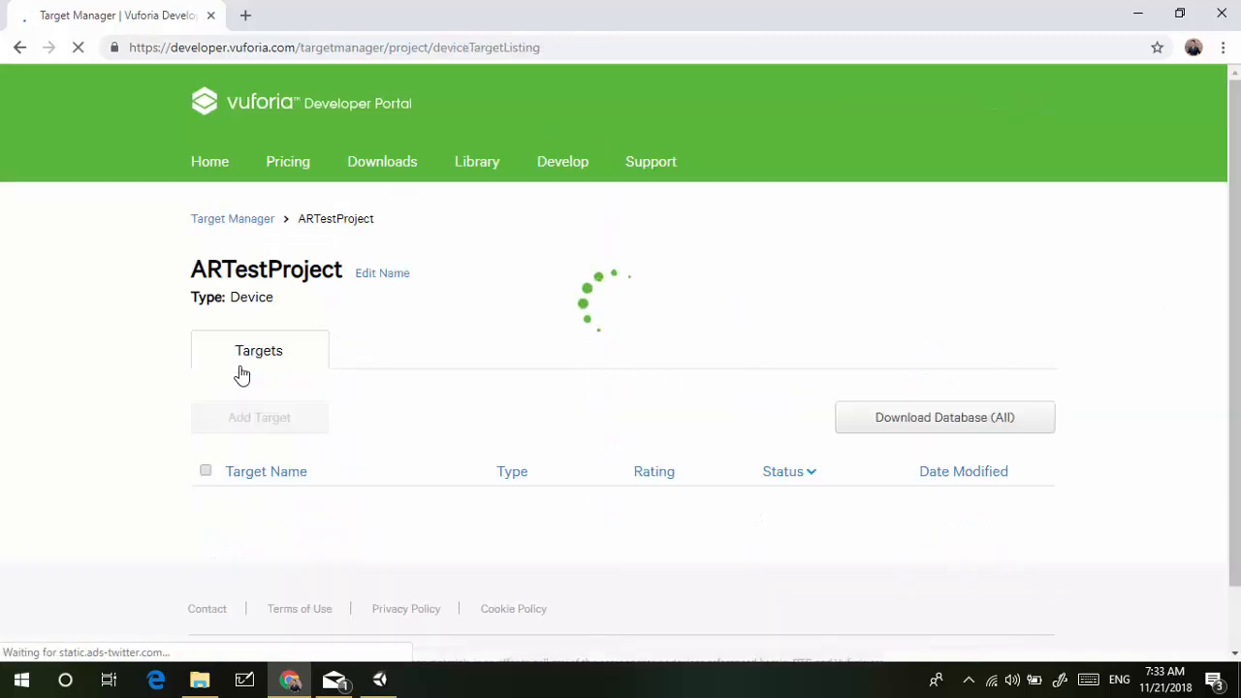
Add IMG-20180519-WA0004.jpg from the ARTest folder as a single-image target with width 15
{"action": "left_click", "coordinate": [299, 463]}
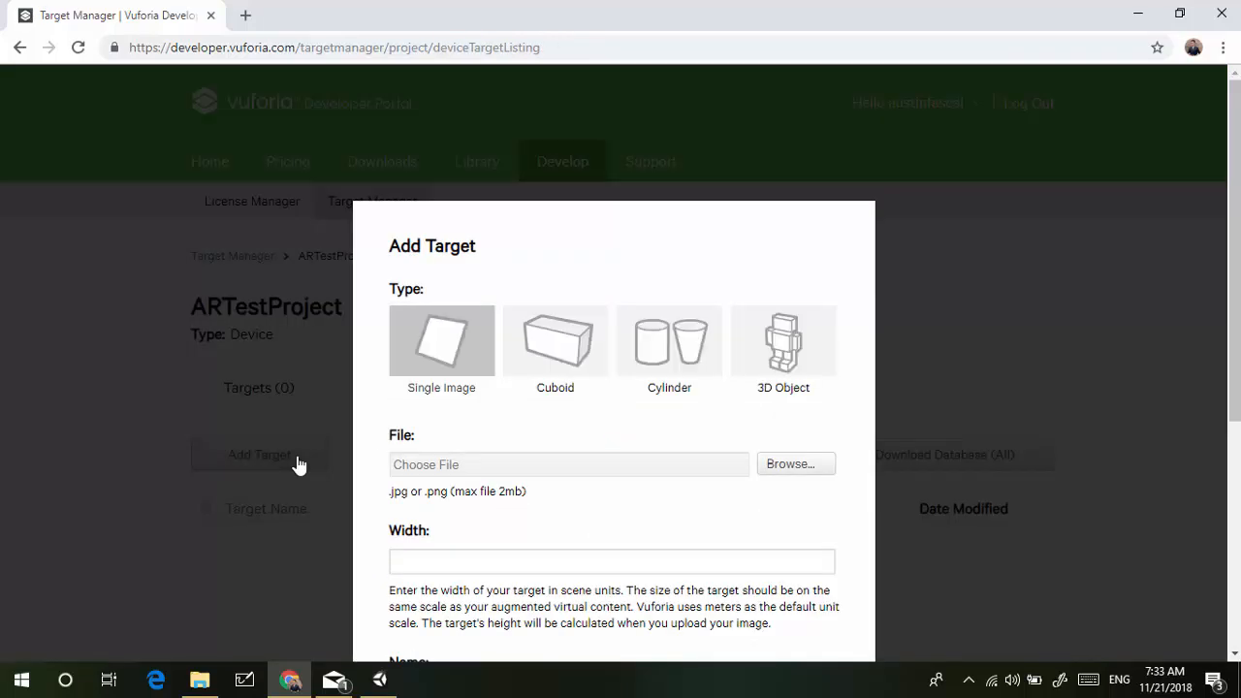
{"action": "left_click", "coordinate": [810, 465]}
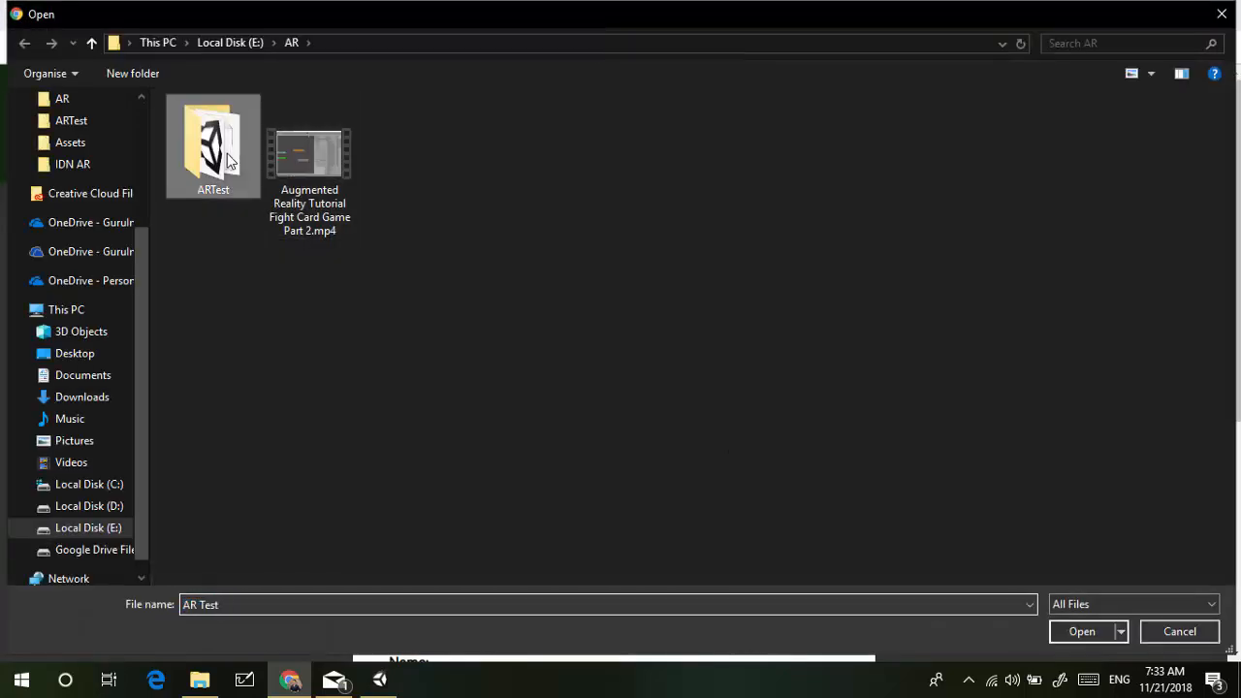
{"action": "double_click", "coordinate": [226, 153]}
{"action": "double_click", "coordinate": [239, 177]}
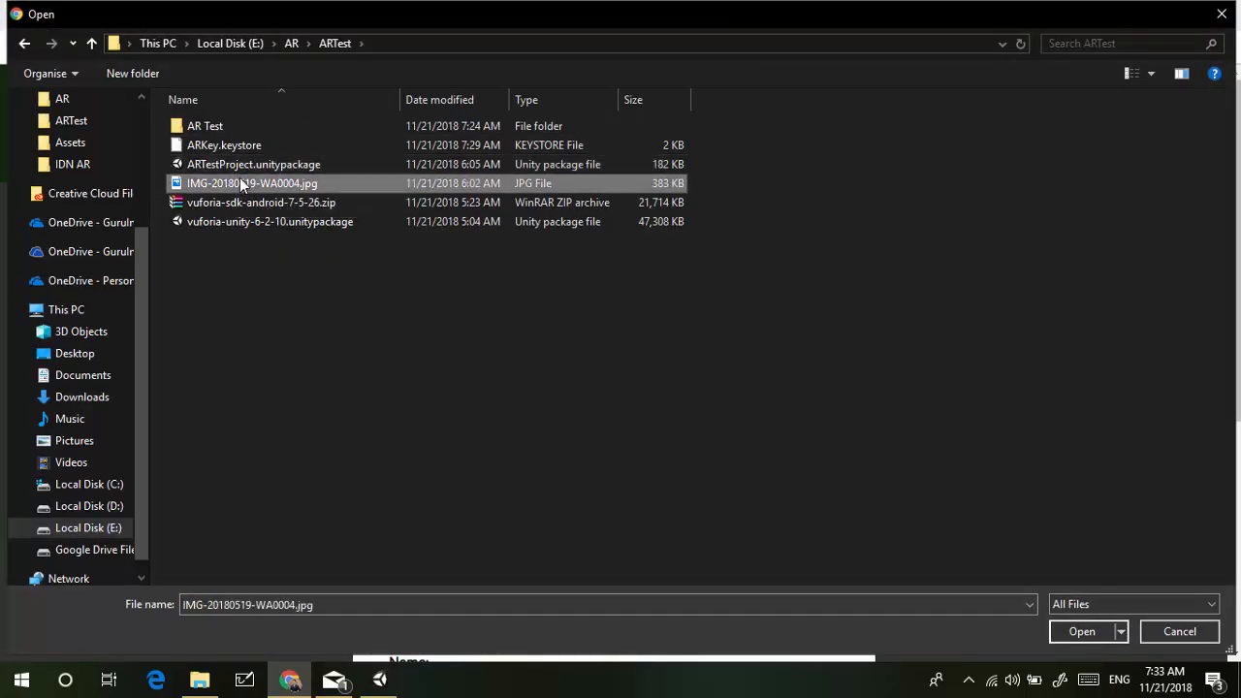
{"action": "scroll", "coordinate": [240, 177], "scroll_direction": "down", "scroll_amount": 4}
{"action": "left_click", "coordinate": [441, 165]}
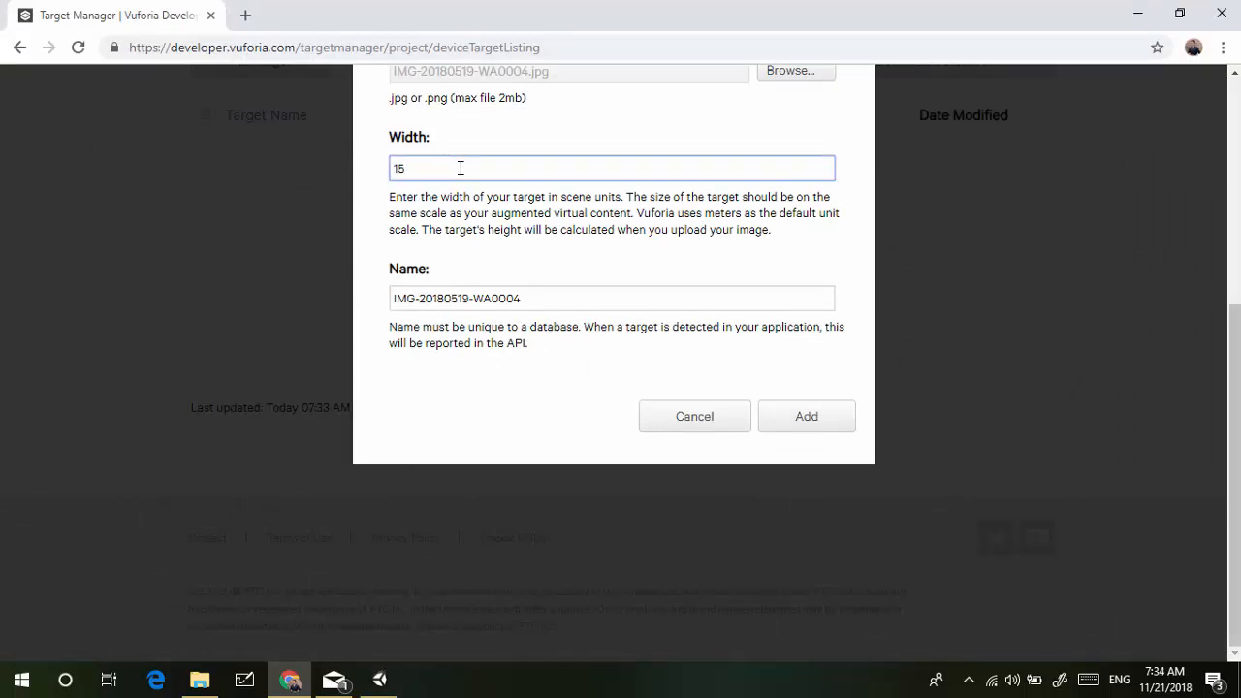
{"action": "left_click", "coordinate": [804, 427]}
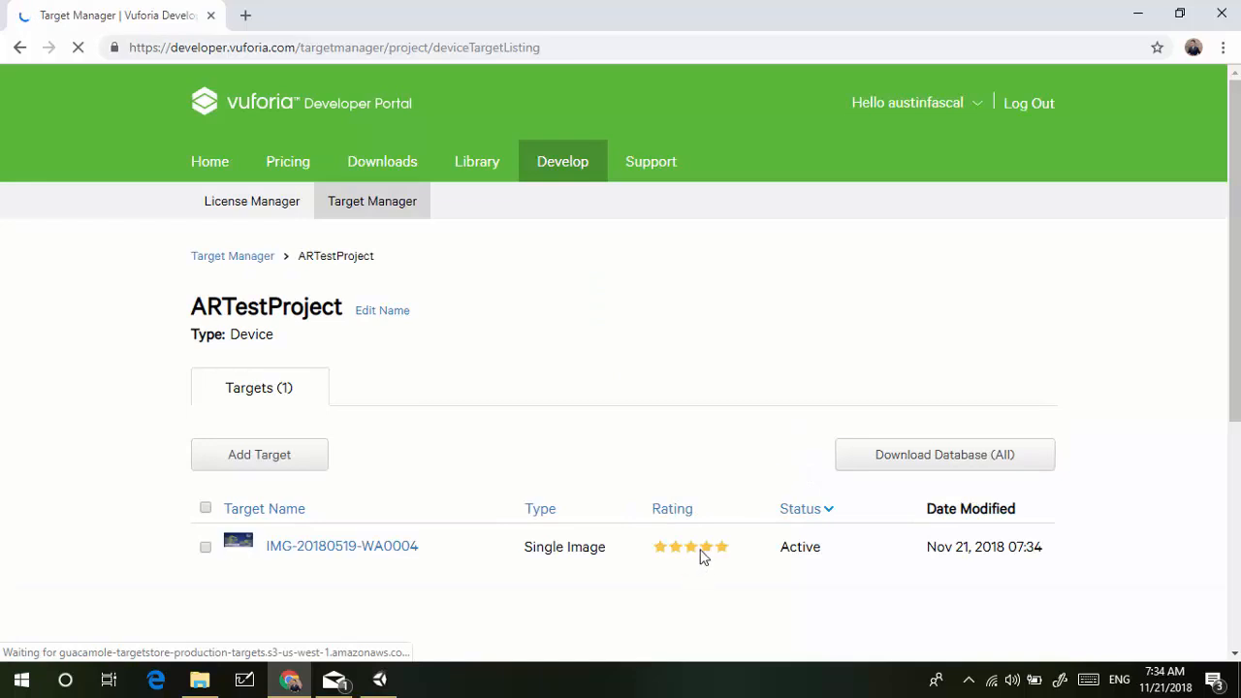
View the feature points of target IMG-20180519-WA0004, then go back to the Target Manager list
{"action": "left_click", "coordinate": [353, 551]}
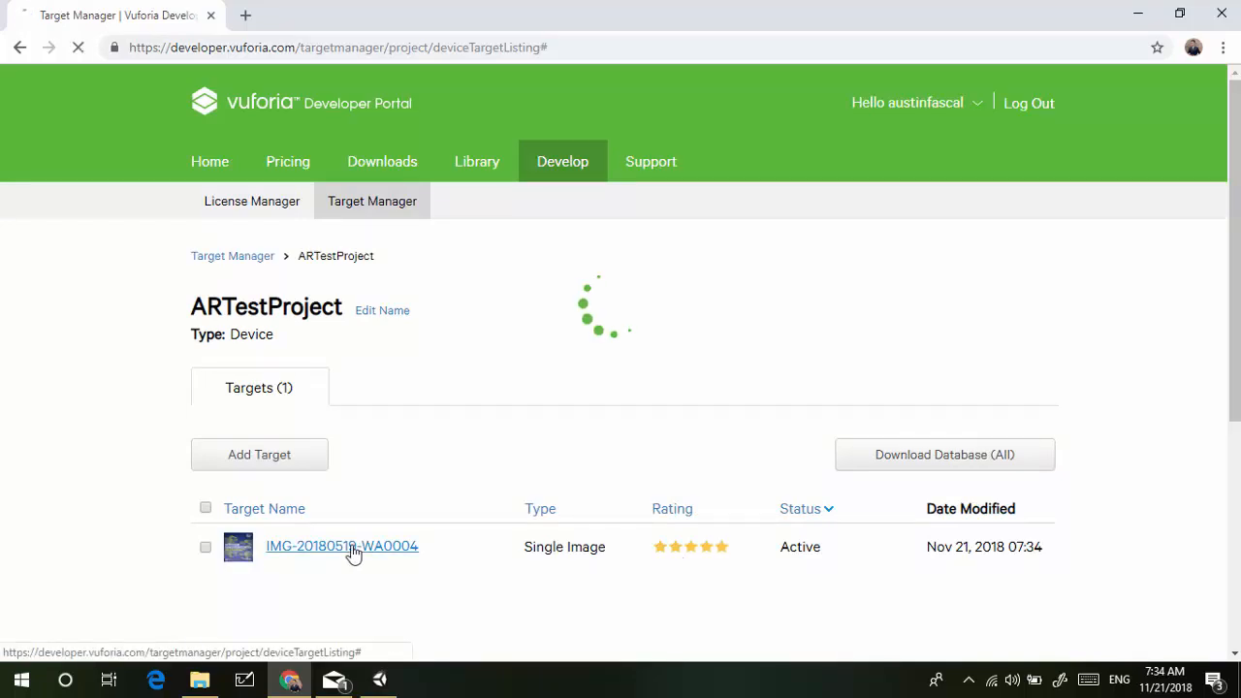
{"action": "scroll", "coordinate": [353, 552], "scroll_direction": "down", "scroll_amount": 2}
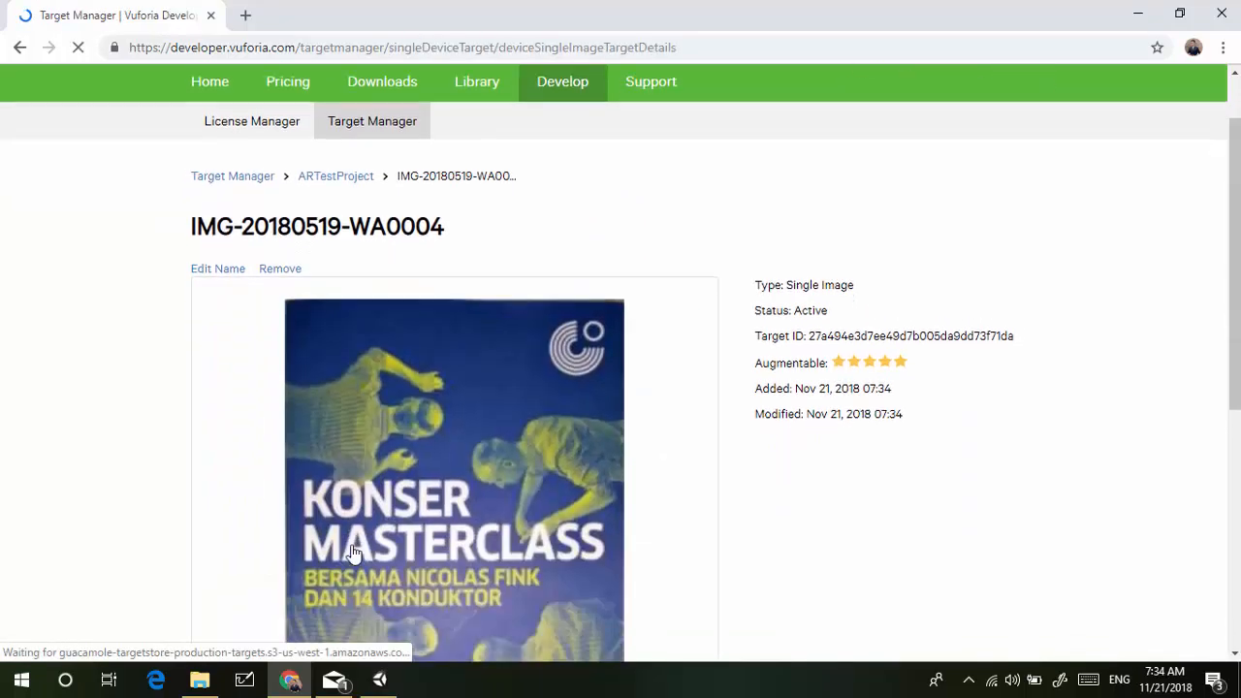
{"action": "scroll", "coordinate": [353, 554], "scroll_direction": "down", "scroll_amount": 1}
{"action": "left_click", "coordinate": [320, 585]}
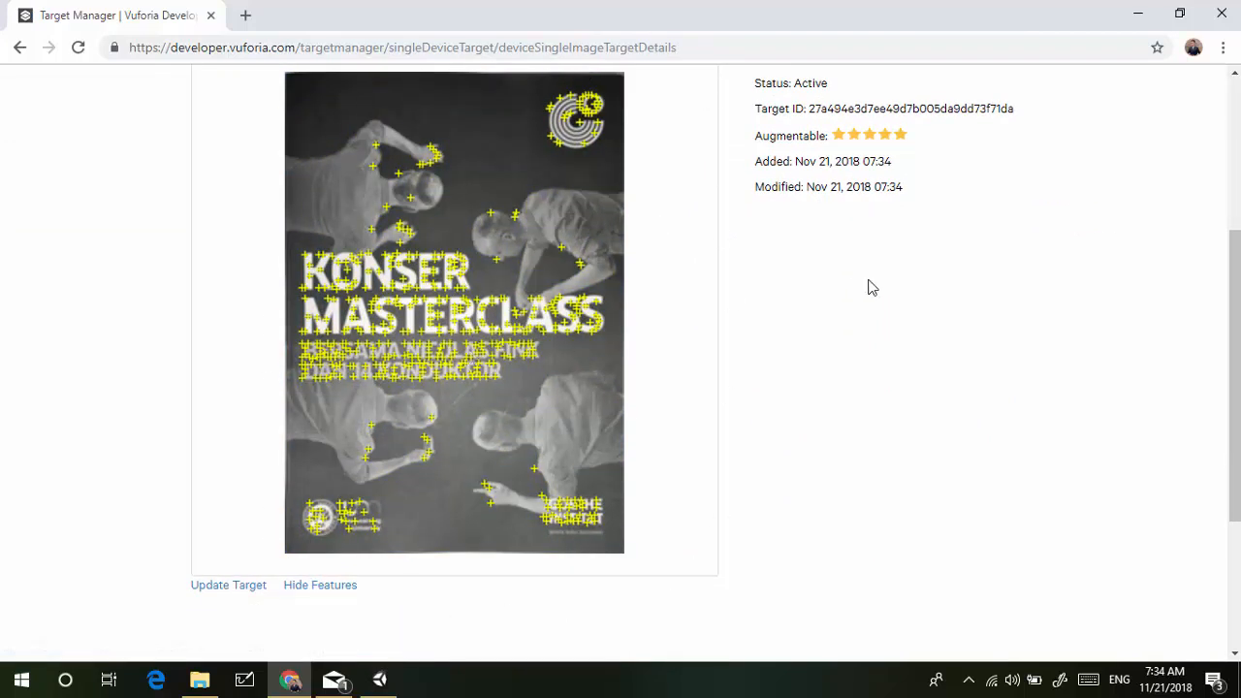
{"action": "scroll", "coordinate": [817, 325], "scroll_direction": "up", "scroll_amount": 3}
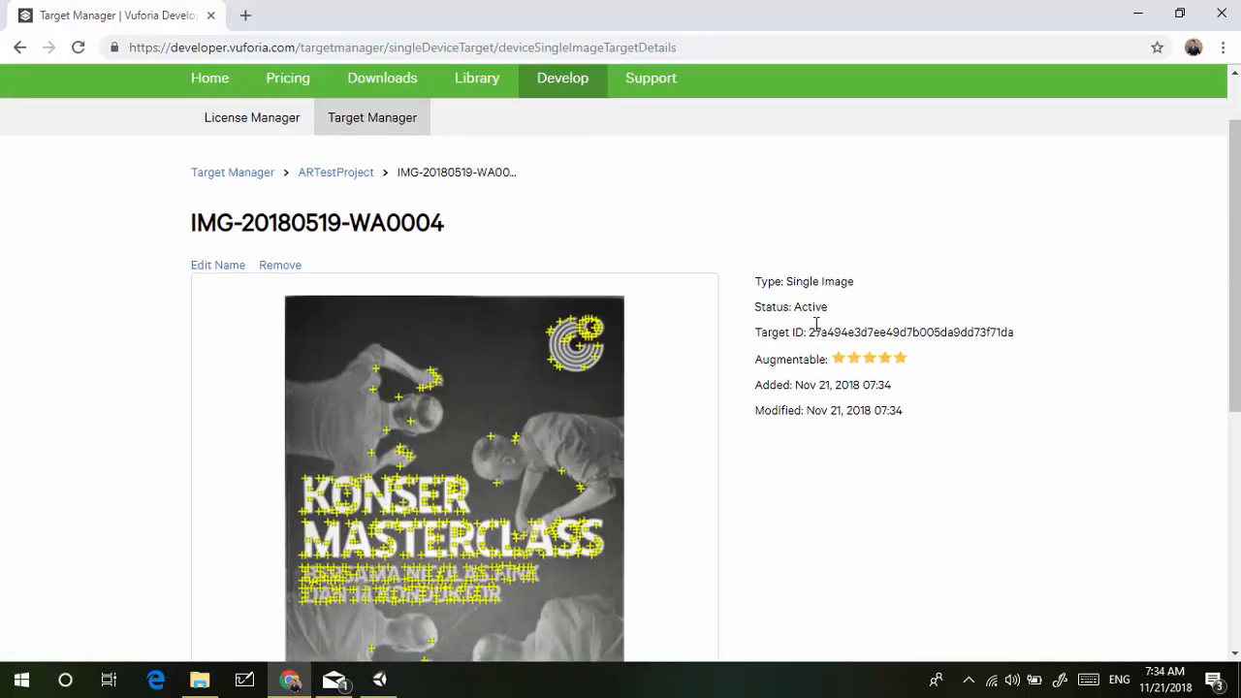
{"action": "left_click", "coordinate": [355, 127]}
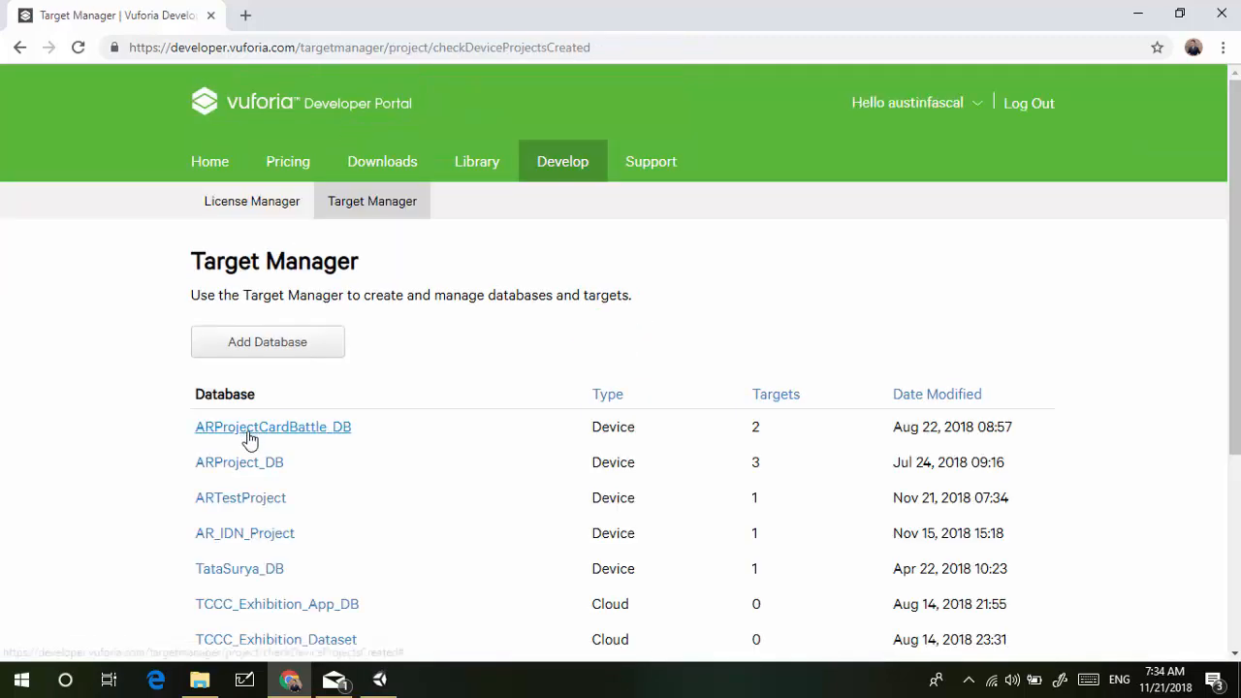
Download the ARTestProject database for the Unity Editor platform
{"action": "left_click", "coordinate": [266, 505]}
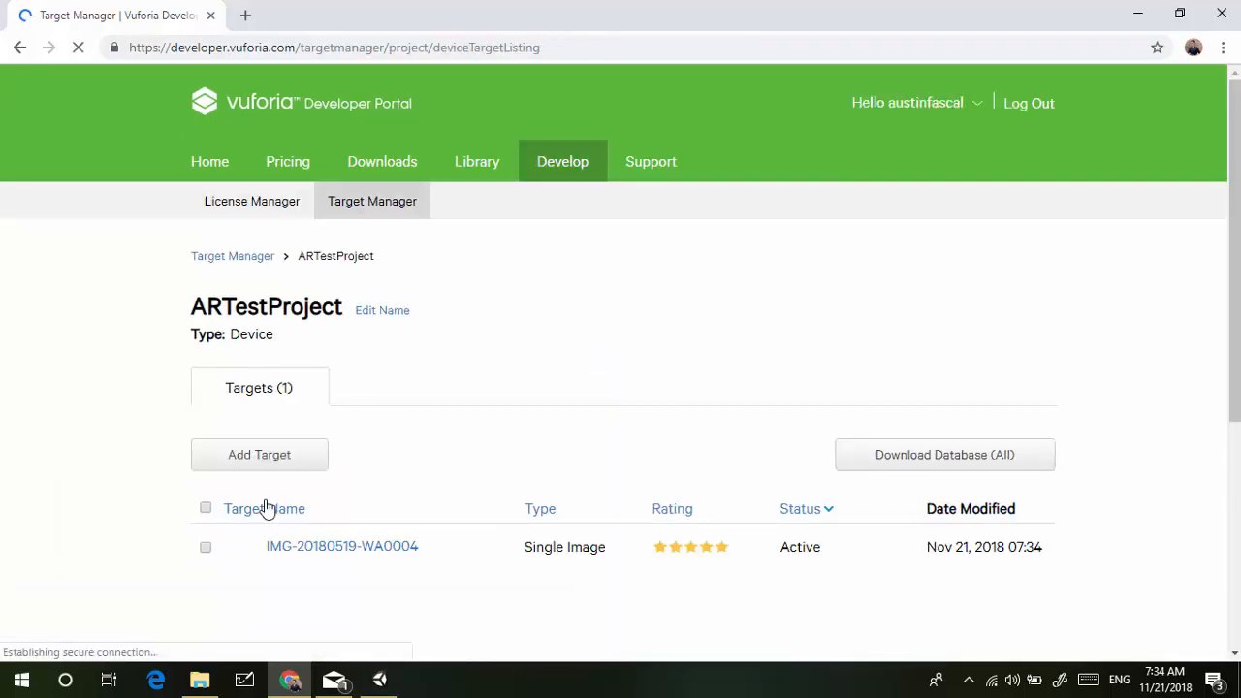
{"action": "left_click", "coordinate": [967, 460]}
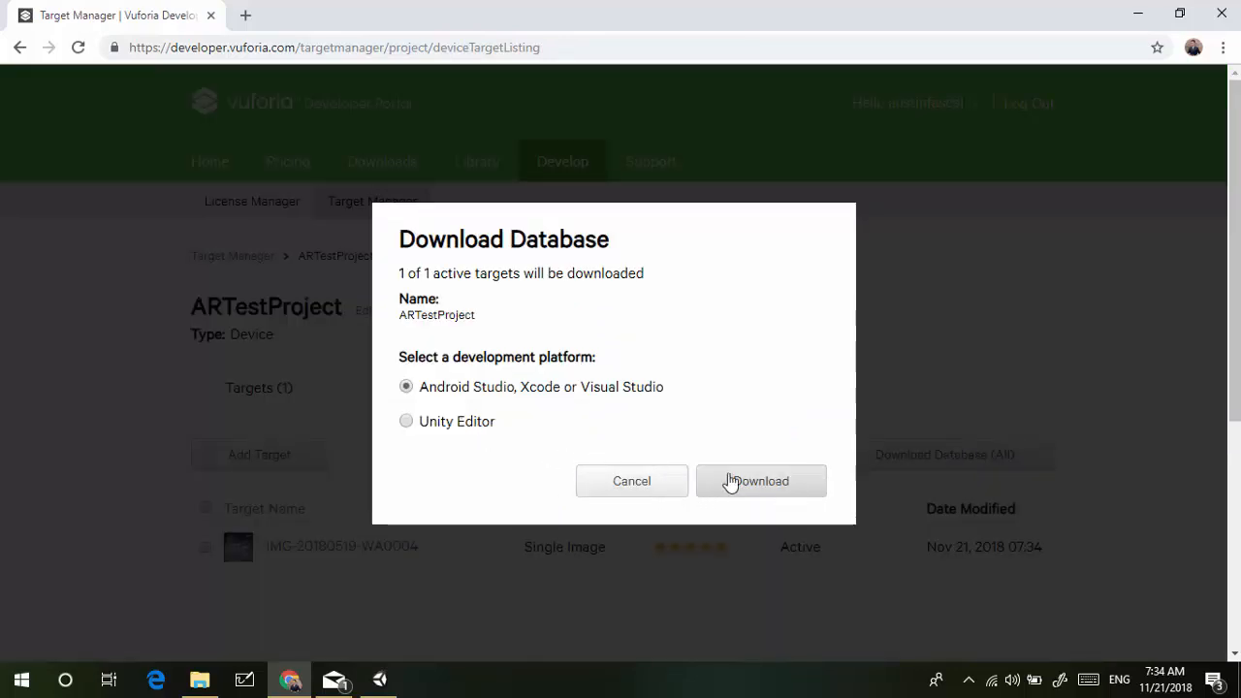
{"action": "left_click", "coordinate": [406, 421]}
{"action": "left_click", "coordinate": [736, 487]}
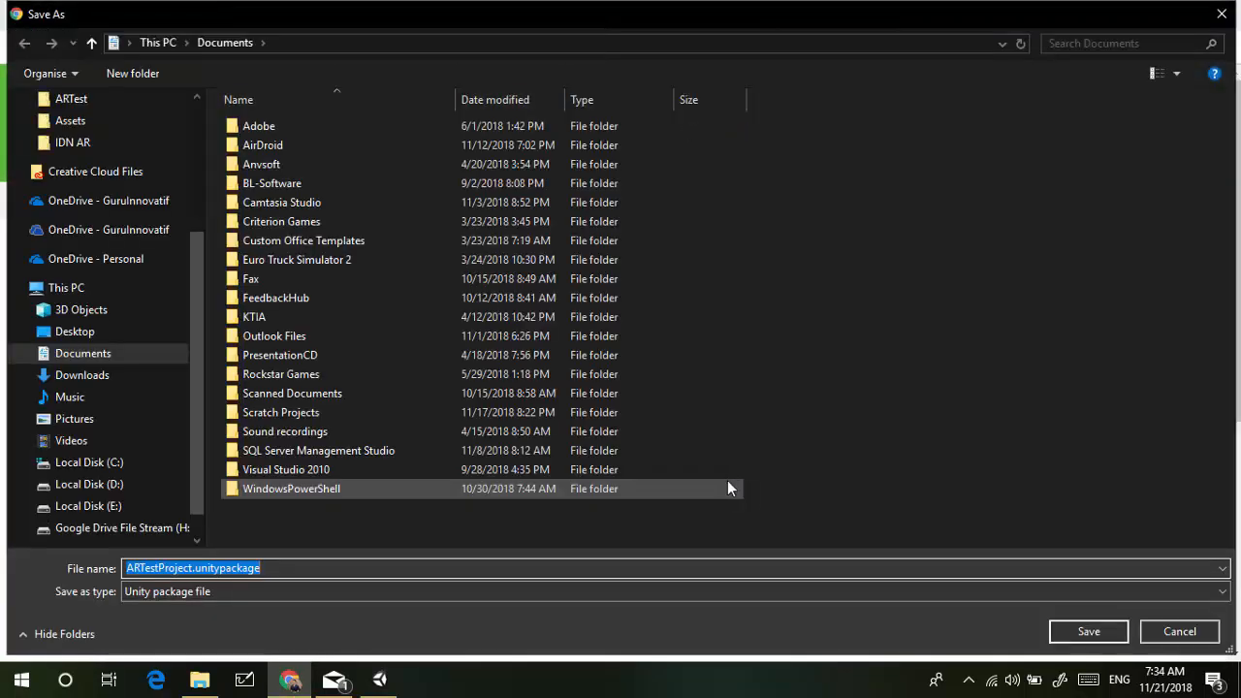
Save ARTestProject.unitypackage into E:\AR\ARTest, replacing the existing file
{"action": "left_click", "coordinate": [181, 506]}
{"action": "left_click", "coordinate": [501, 387]}
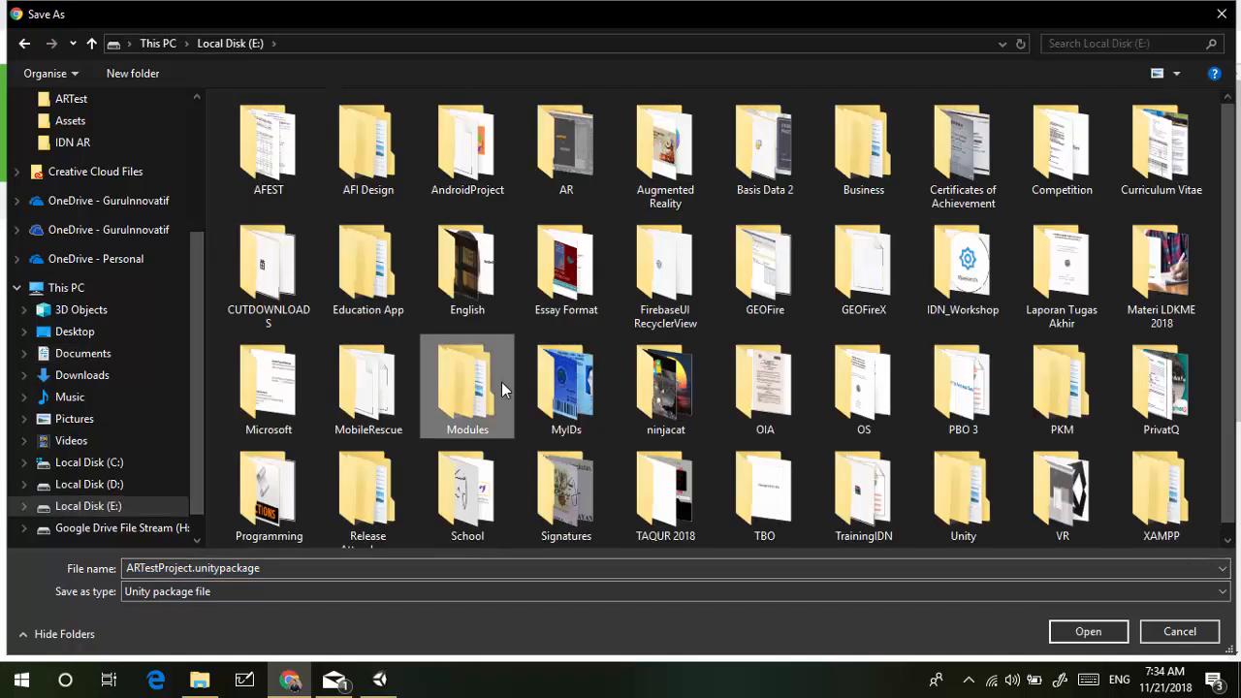
{"action": "double_click", "coordinate": [564, 143]}
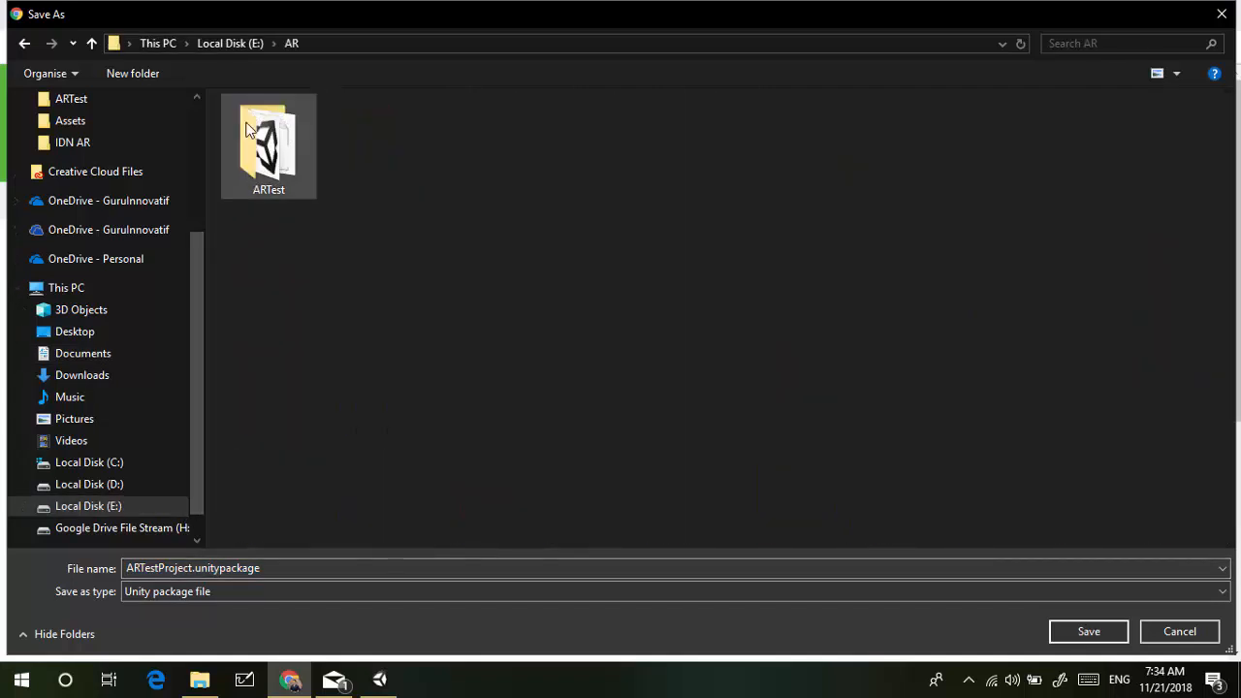
{"action": "double_click", "coordinate": [252, 136]}
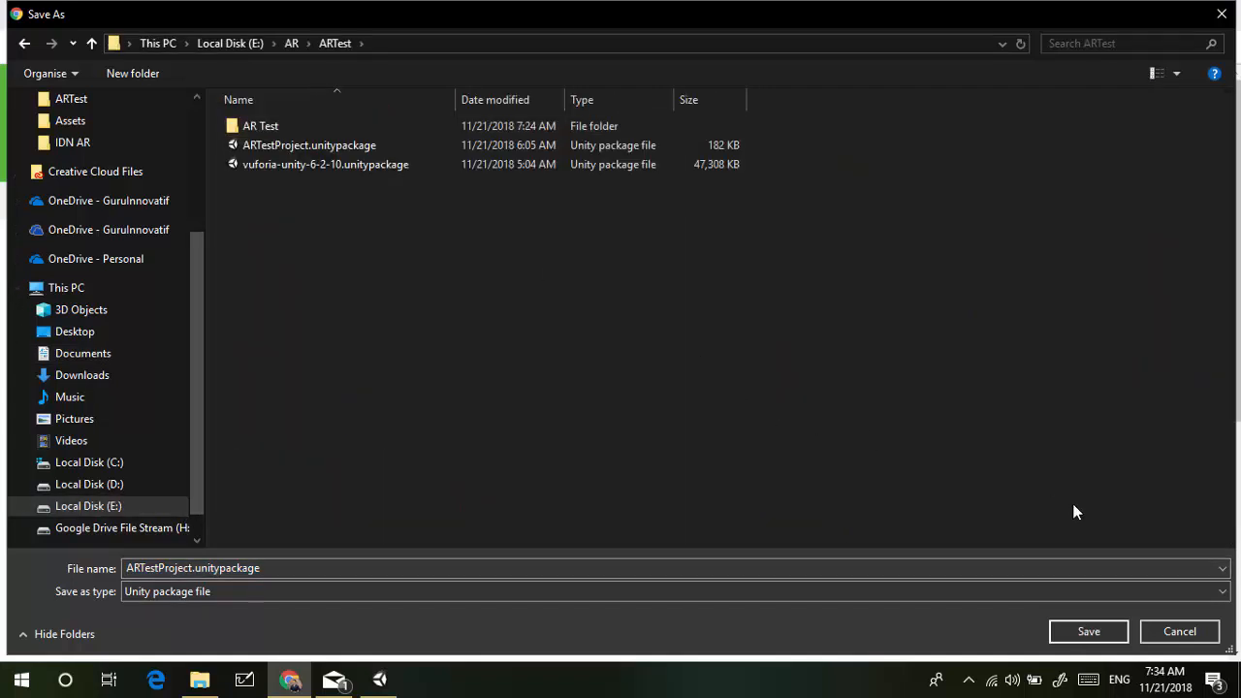
{"action": "left_click", "coordinate": [1108, 630]}
{"action": "key", "text": "Left"}
{"action": "key", "text": "Return"}
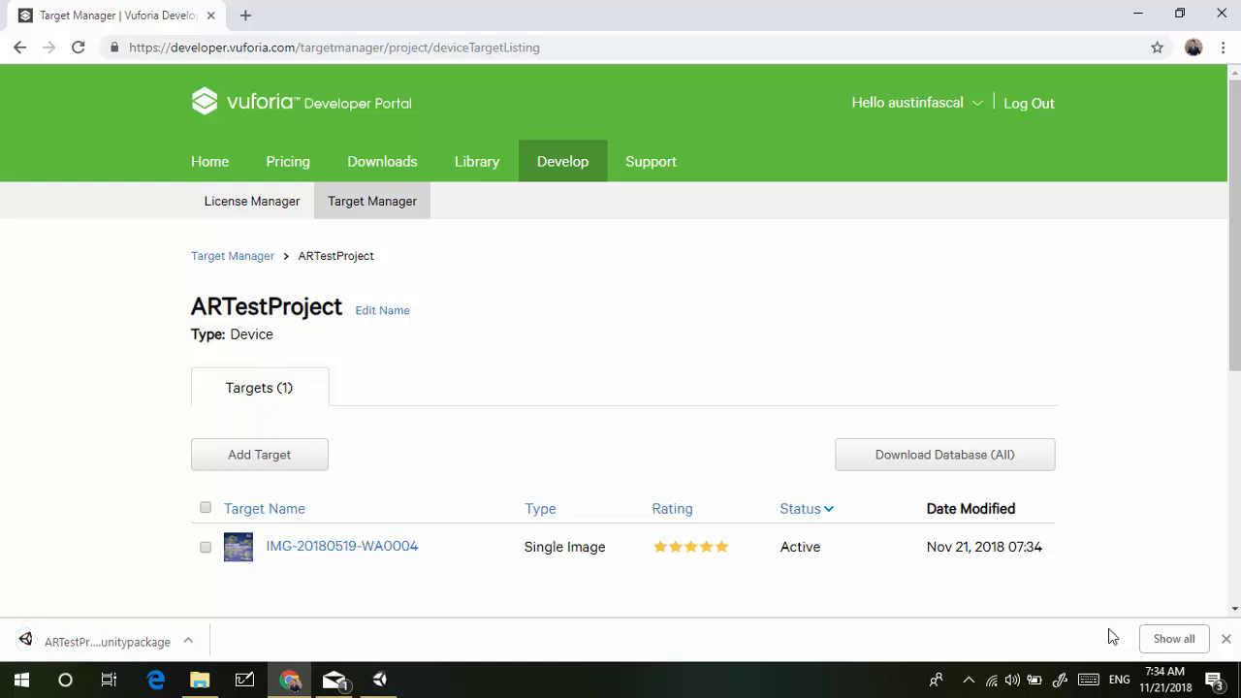
Open the downloaded ARTestProject.unitypackage and import all its target database files
{"action": "left_click", "coordinate": [138, 639]}
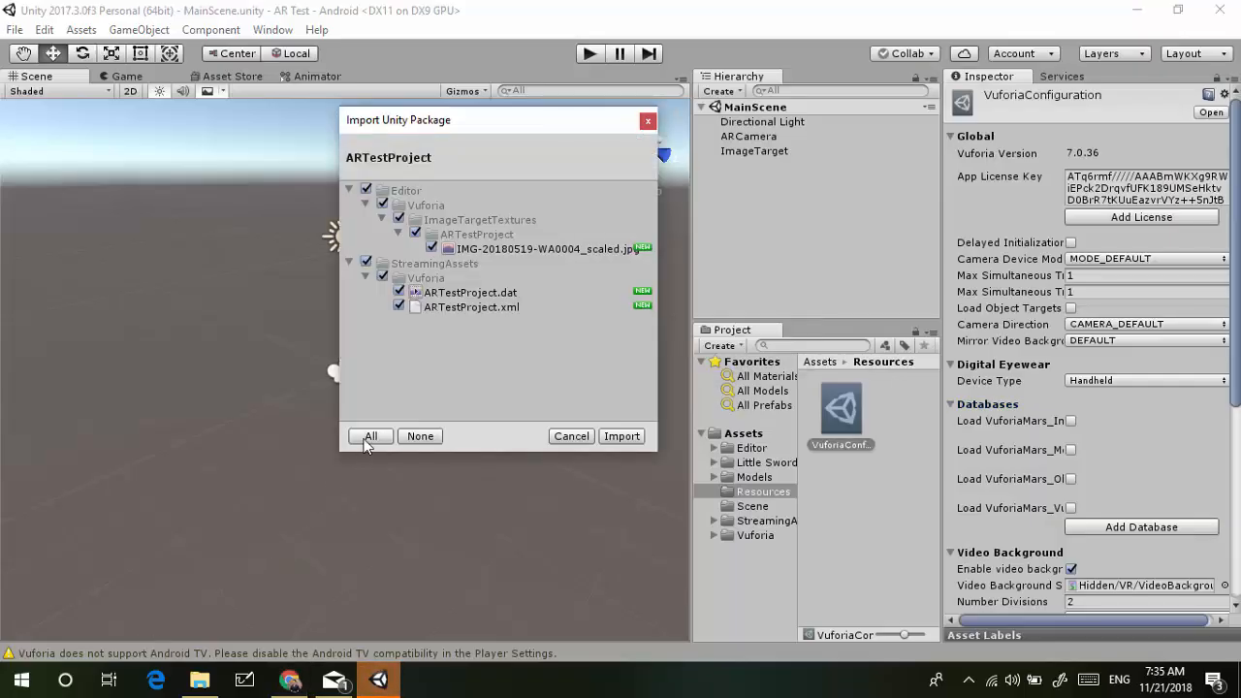
{"action": "left_click", "coordinate": [620, 436]}
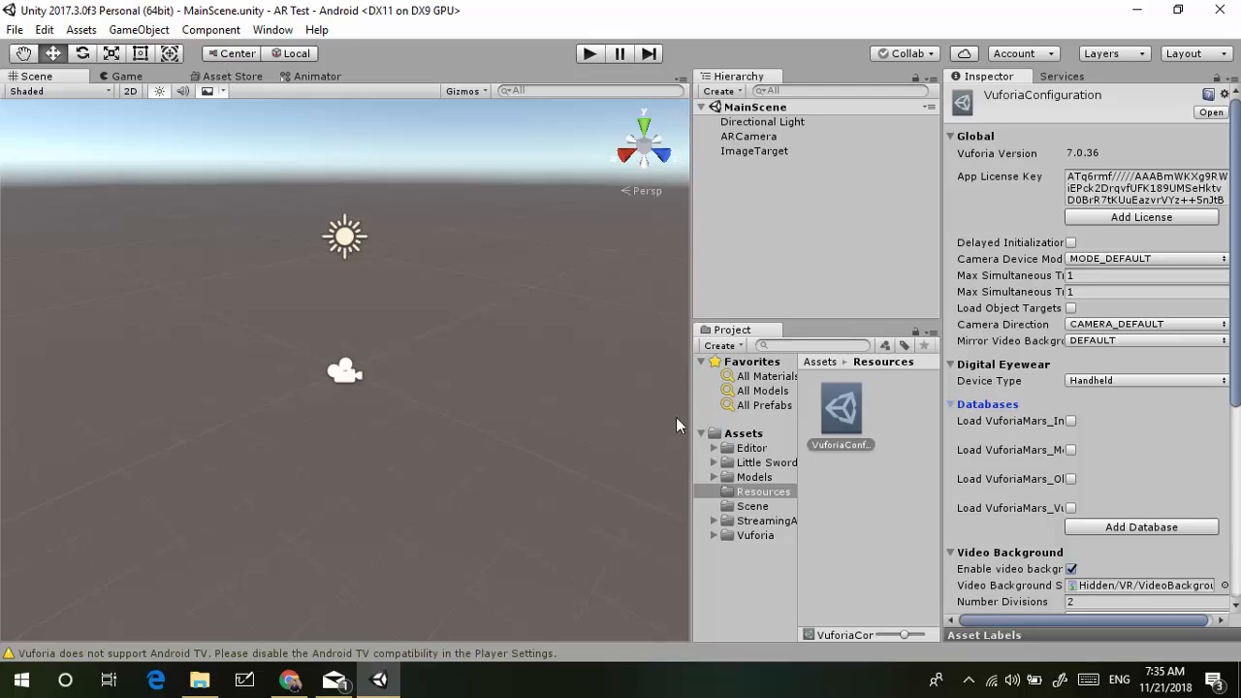
Load and activate the ARTestProject database in VuforiaConfiguration
{"action": "left_click", "coordinate": [792, 224]}
{"action": "left_click", "coordinate": [754, 152]}
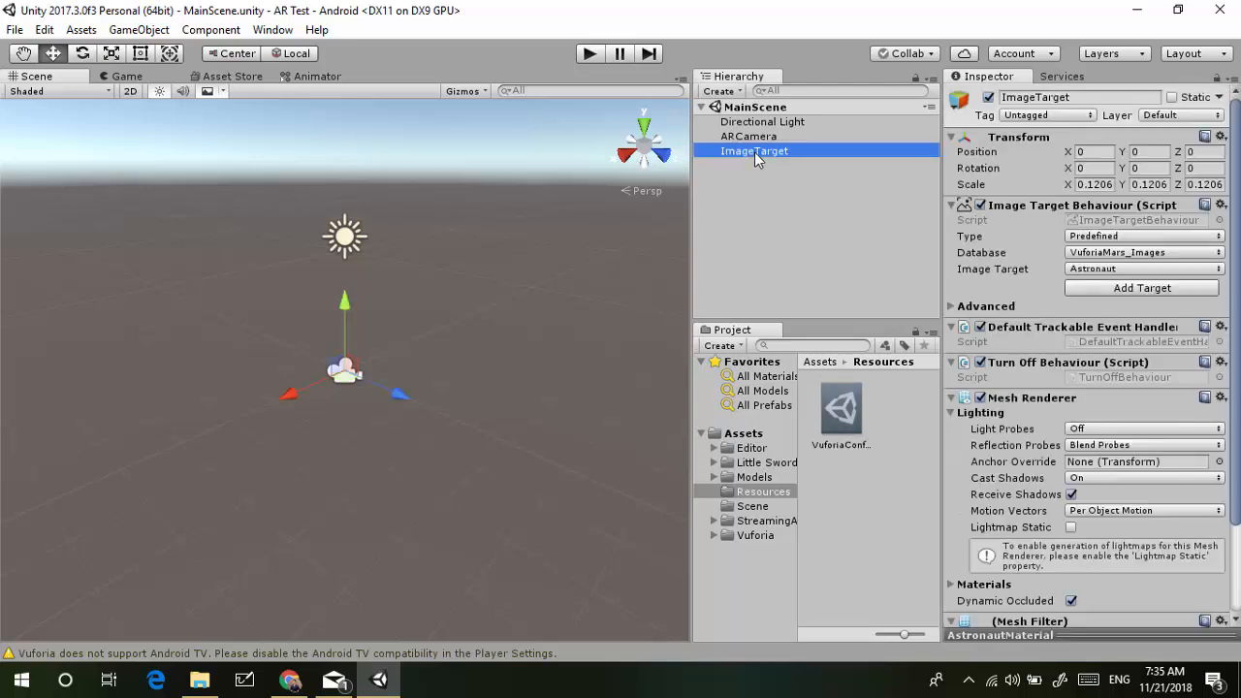
{"action": "left_click", "coordinate": [839, 407]}
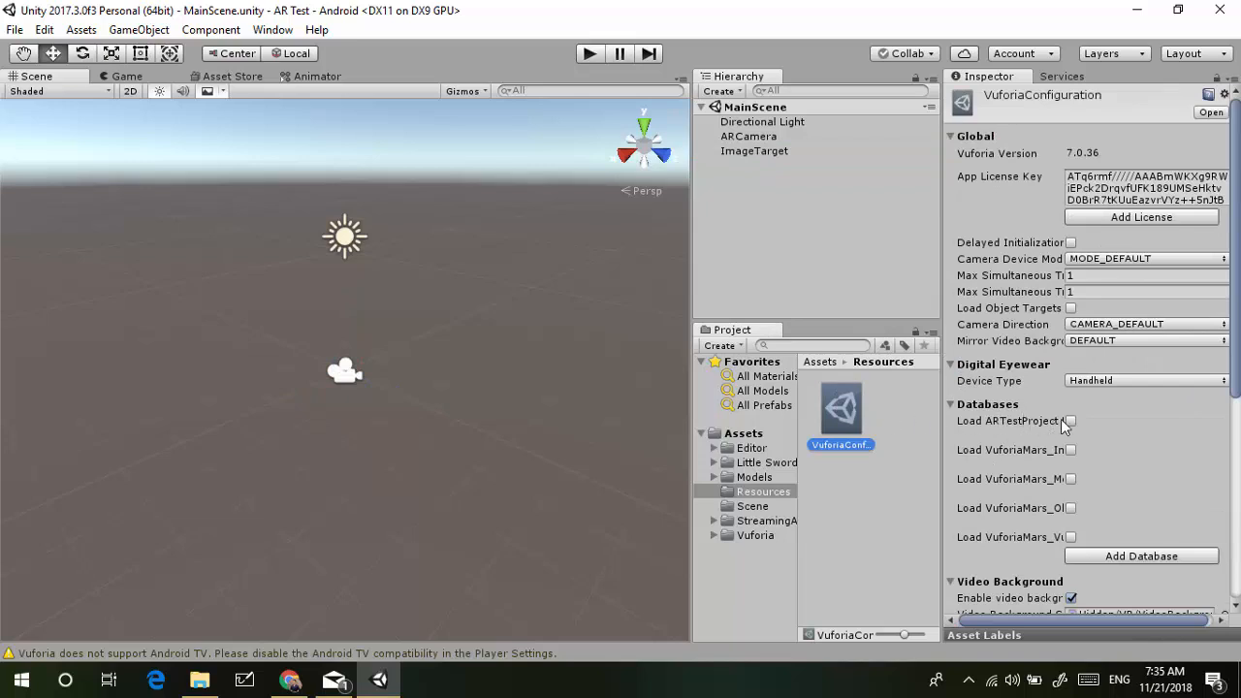
{"action": "left_click", "coordinate": [1070, 420]}
{"action": "left_click", "coordinate": [1071, 438]}
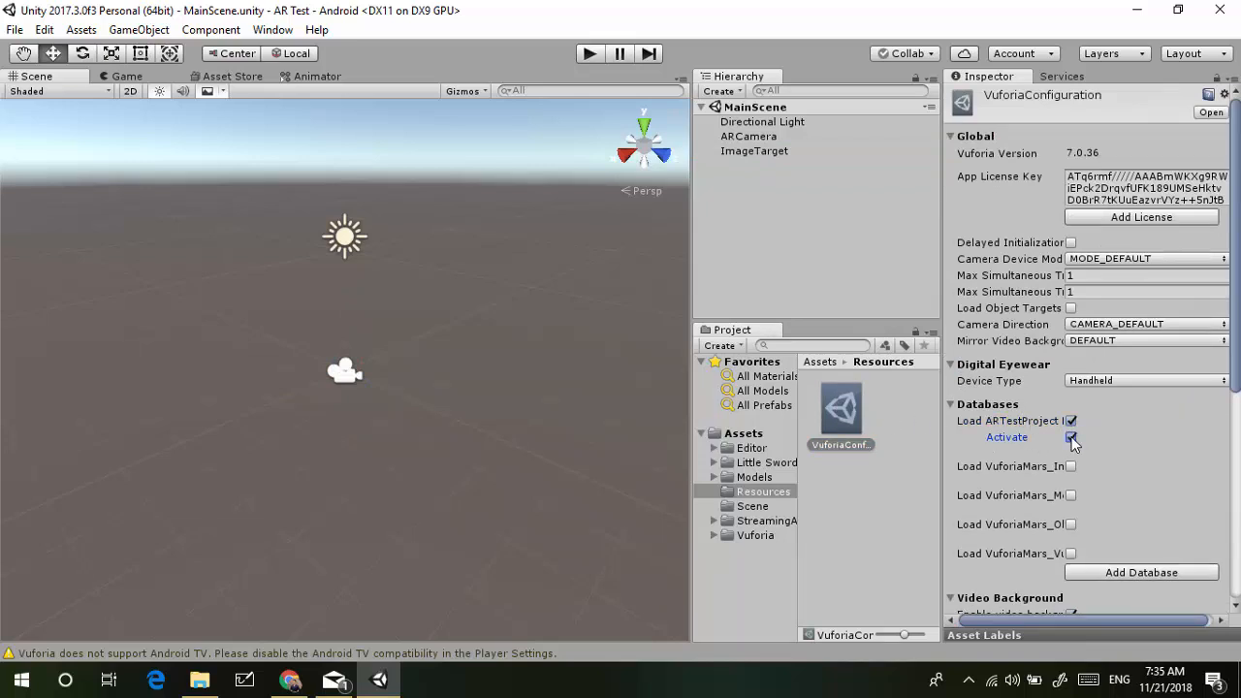
Set the ImageTarget's Database to ARTestProject and its Image Target to IMG-20180519-WA0004
{"action": "left_click", "coordinate": [756, 152]}
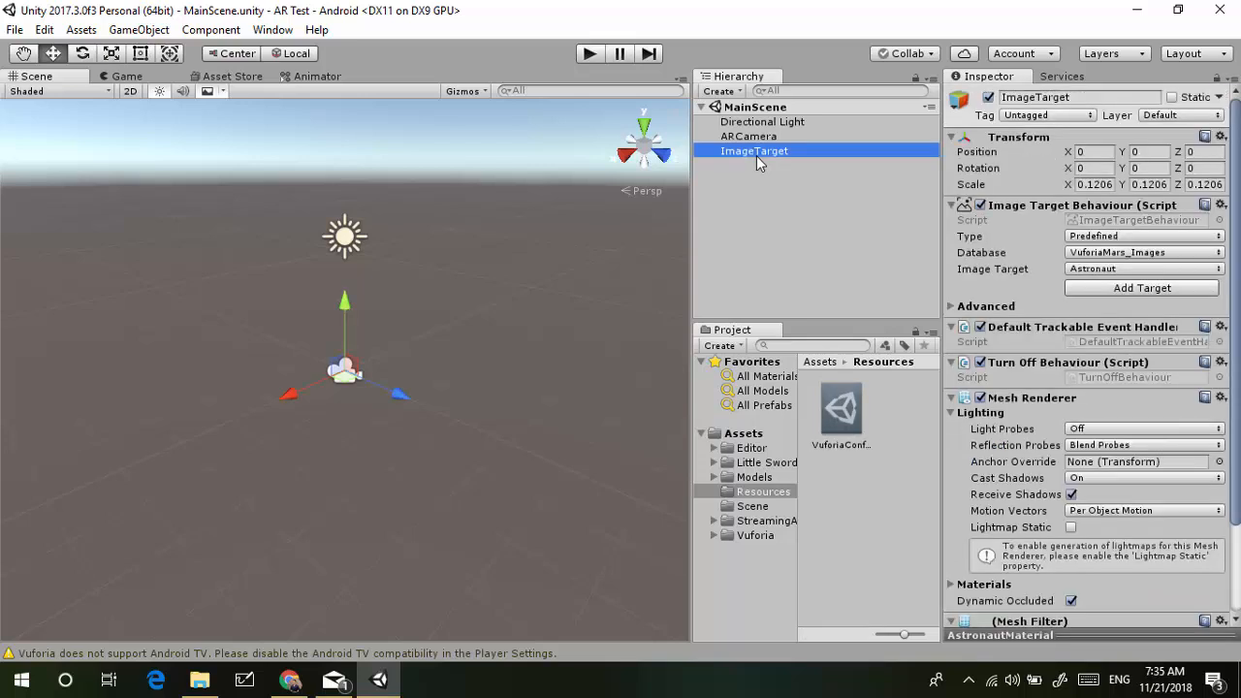
{"action": "left_click", "coordinate": [1173, 254]}
{"action": "left_click", "coordinate": [1170, 287]}
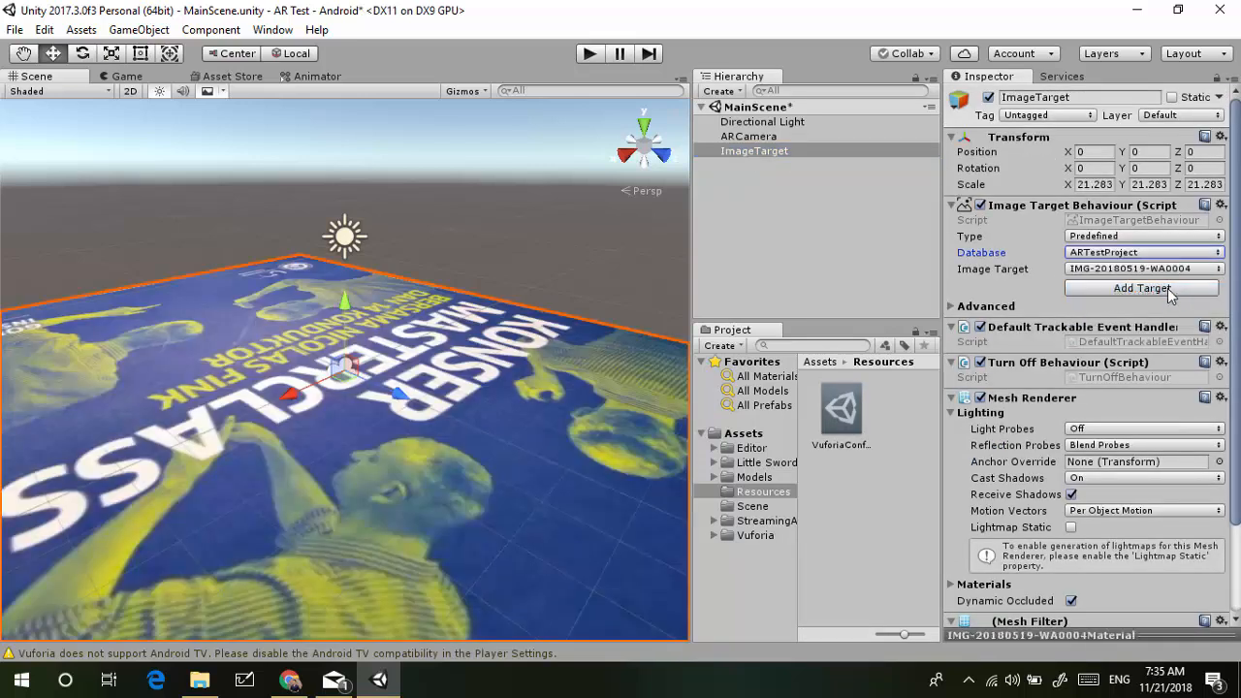
{"action": "left_click", "coordinate": [1142, 271]}
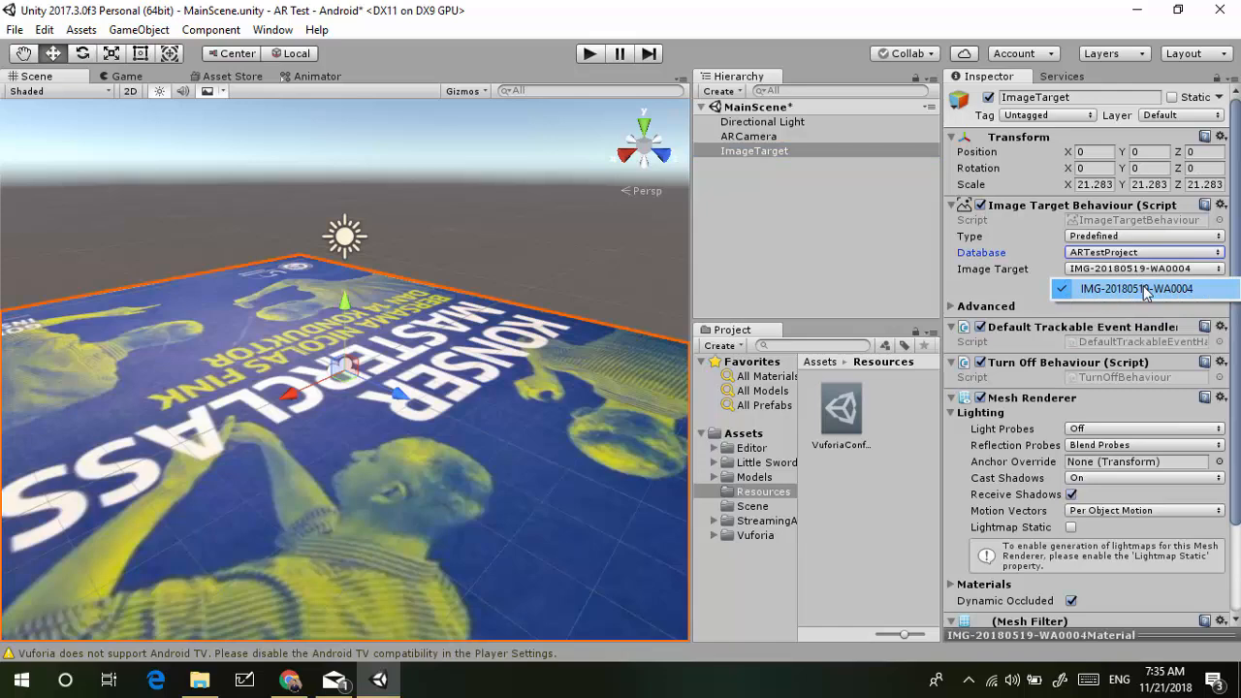
{"action": "left_click", "coordinate": [1142, 289]}
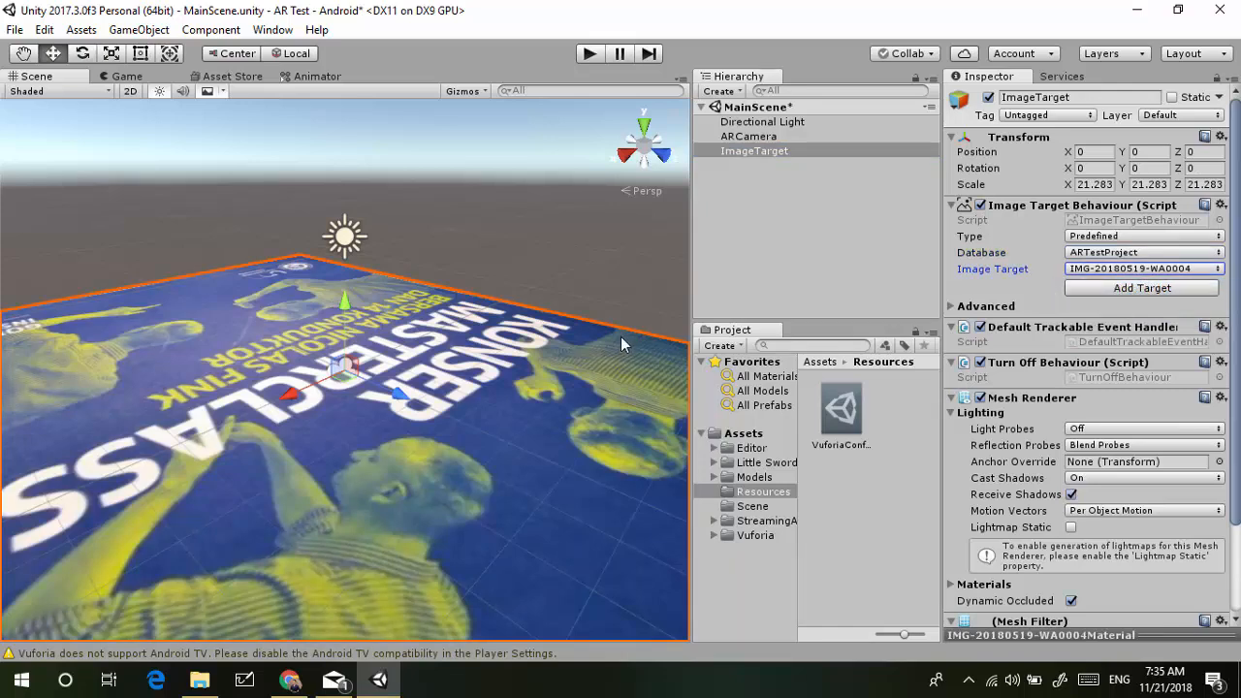
{"action": "right_click_drag", "start_coordinate": [621, 344], "coordinate": [581, 390]}
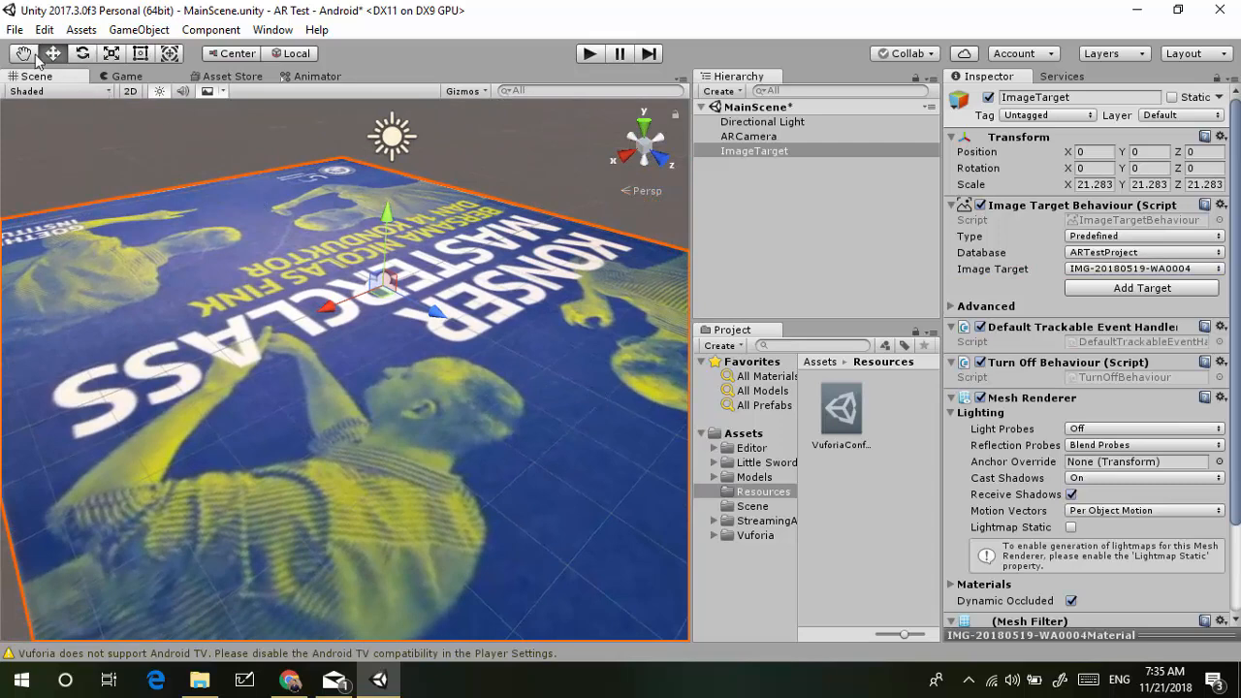
{"action": "scroll", "coordinate": [282, 226], "scroll_direction": "down", "scroll_amount": 6}
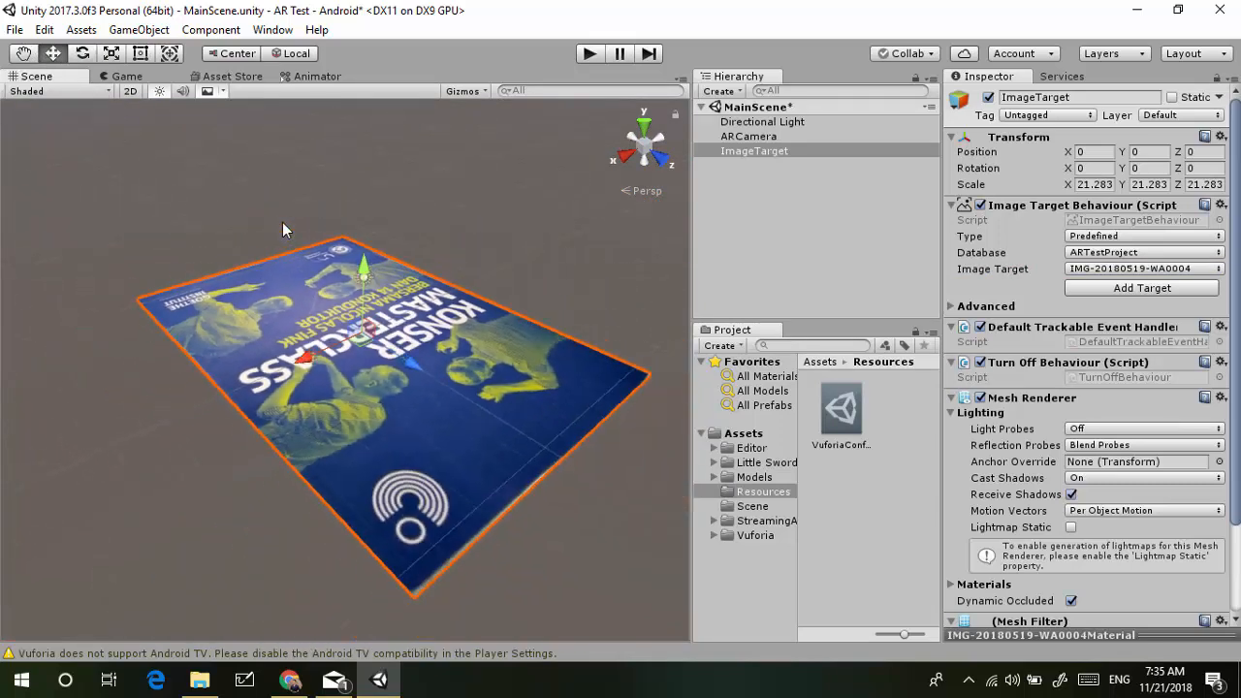
Orbit and pan the Scene view until the whole poster is centred in view
{"action": "right_click_drag", "start_coordinate": [282, 229], "coordinate": [121, 238]}
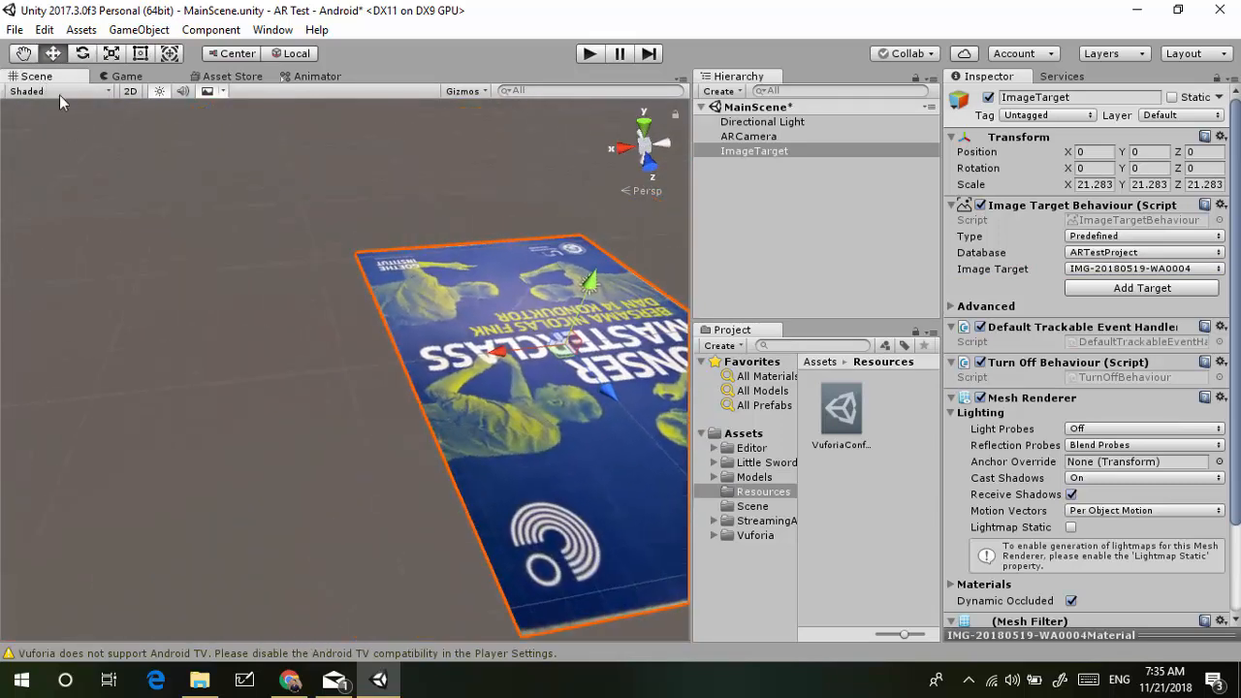
{"action": "left_click_drag", "start_coordinate": [383, 279], "coordinate": [239, 275]}
{"action": "left_click_drag", "start_coordinate": [333, 347], "coordinate": [299, 293]}
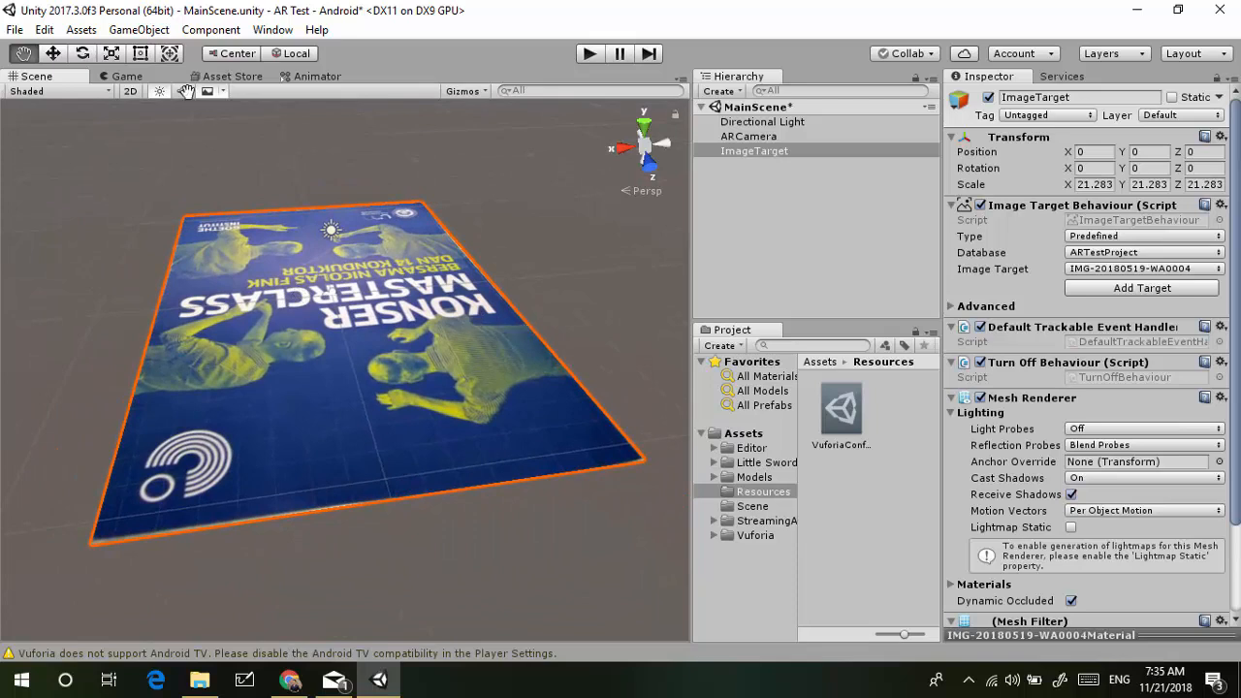
{"action": "left_click", "coordinate": [55, 55]}
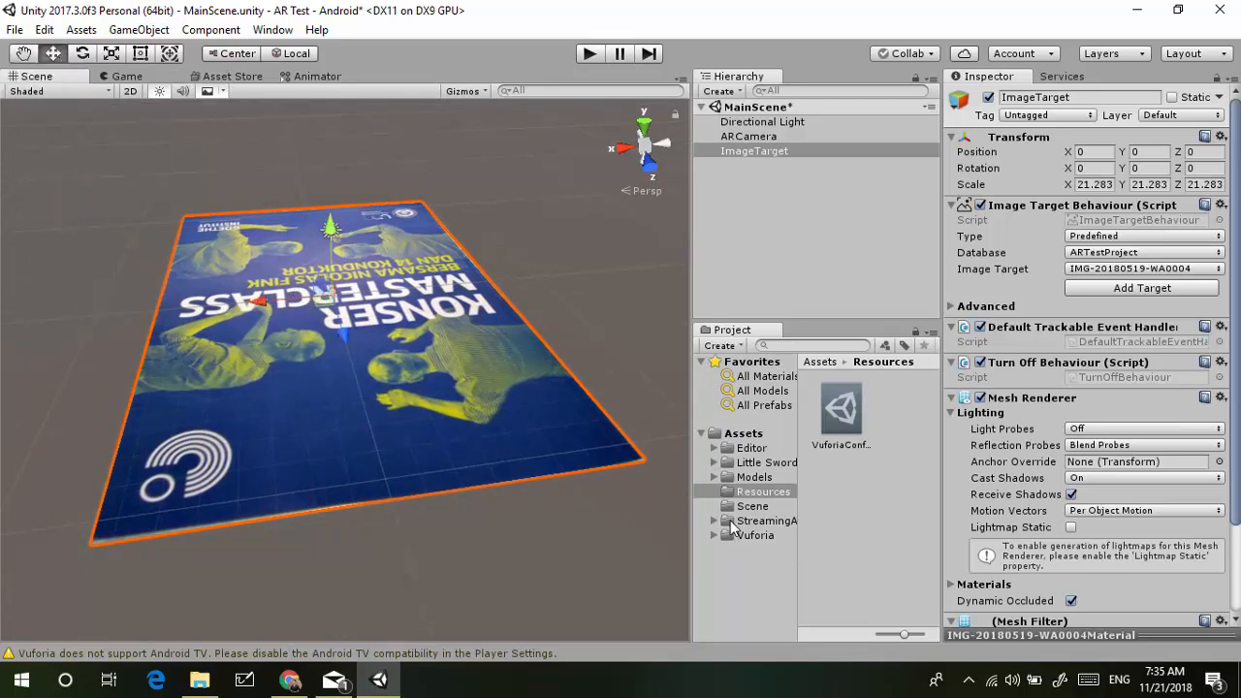
Drag the littleswordfighter prefab from Little Sword Fighter > Prefabs into the Hierarchy
{"action": "left_click", "coordinate": [722, 463]}
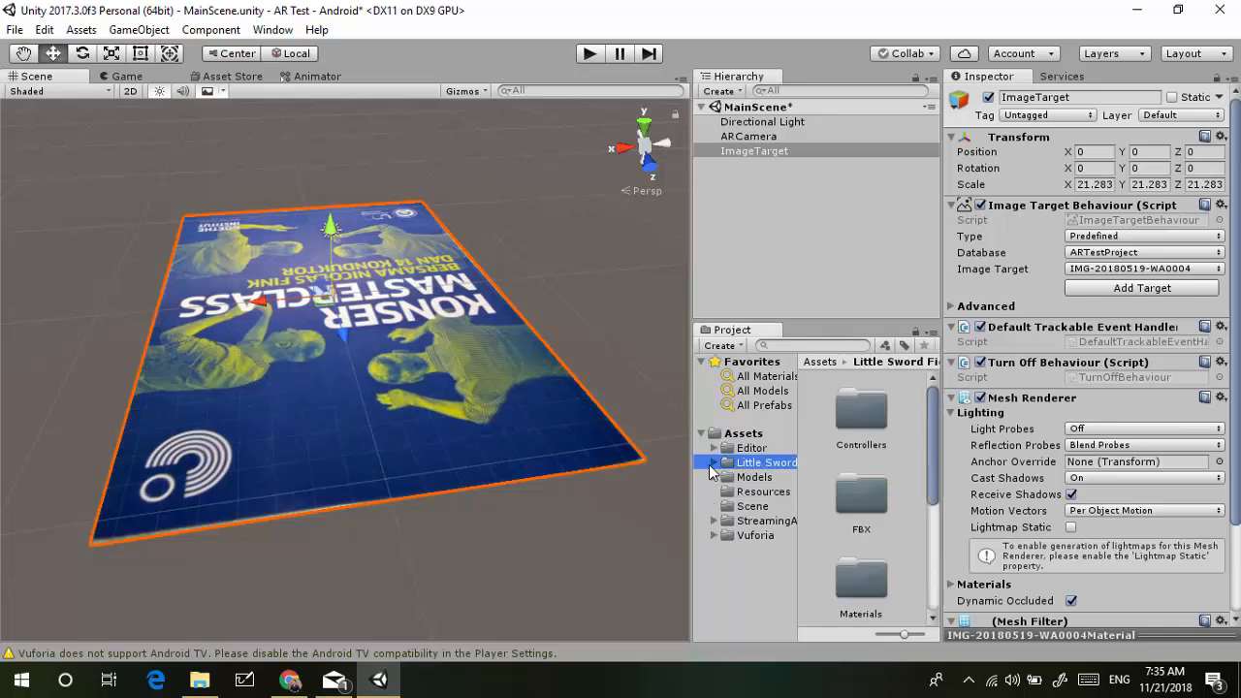
{"action": "scroll", "coordinate": [861, 567], "scroll_direction": "down", "scroll_amount": 3}
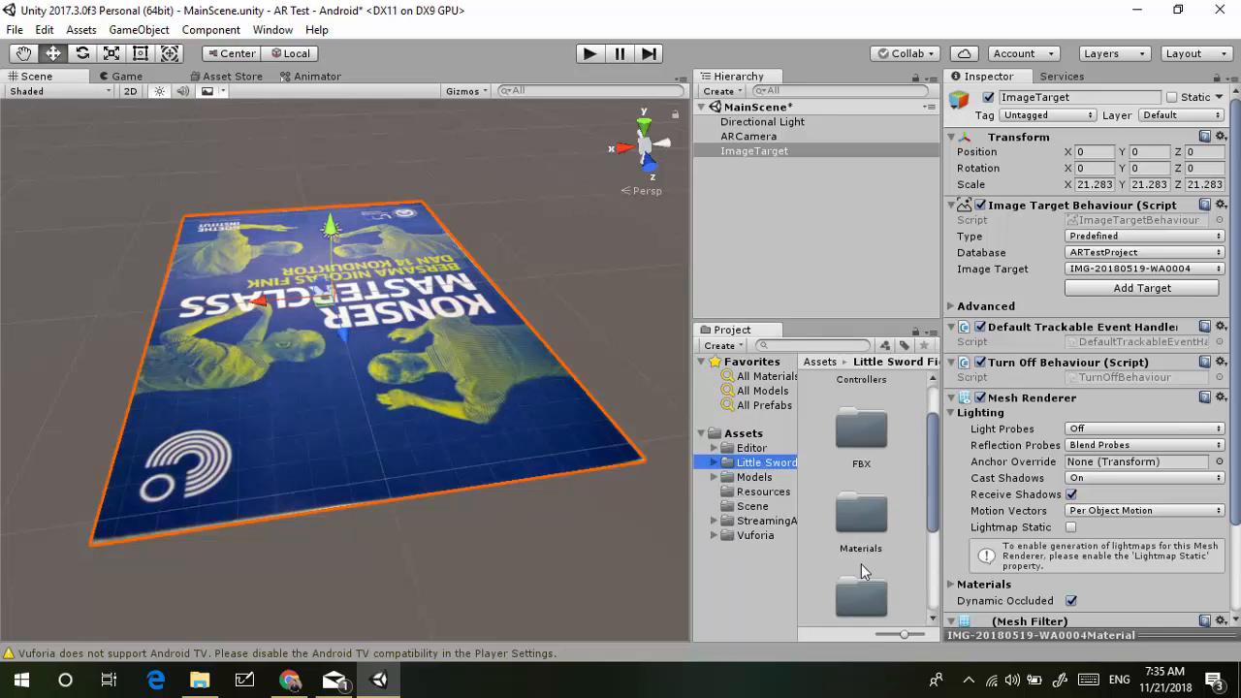
{"action": "double_click", "coordinate": [864, 513]}
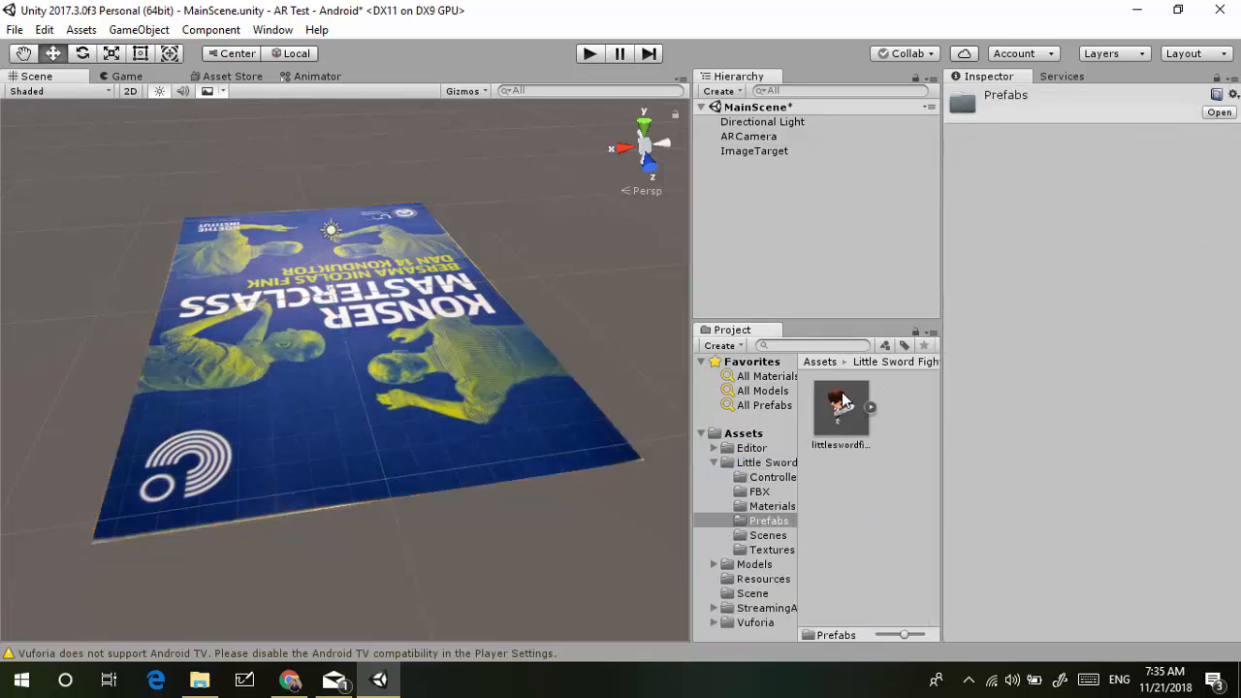
{"action": "left_click_drag", "start_coordinate": [843, 400], "coordinate": [751, 162]}
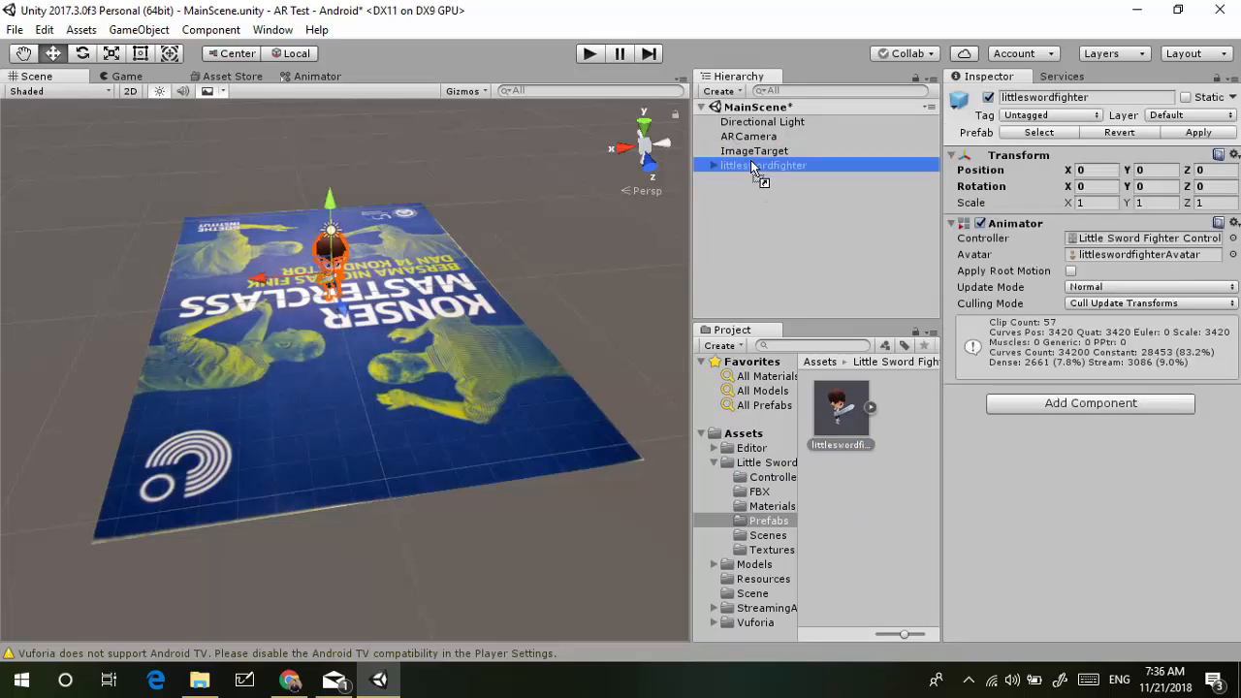
Scale the sword fighter up to 3.8619 and raise it to stand on the poster
{"action": "left_click", "coordinate": [110, 53]}
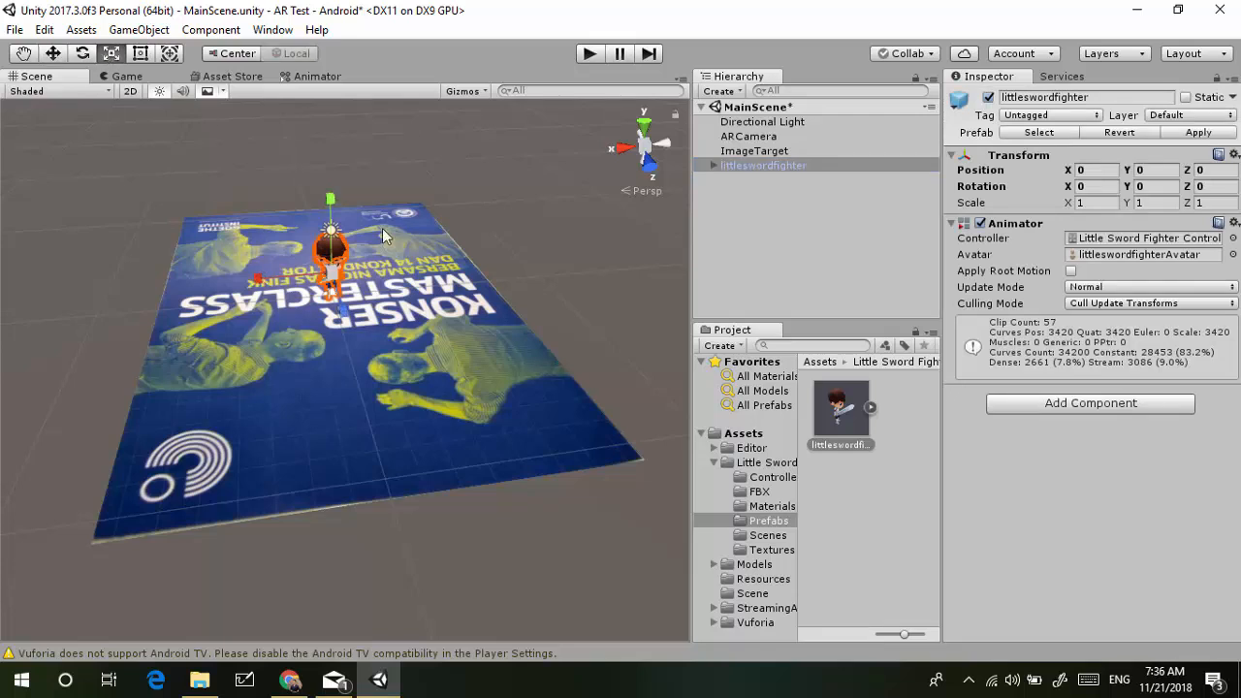
{"action": "left_click_drag", "start_coordinate": [356, 274], "coordinate": [582, 286]}
{"action": "left_click", "coordinate": [54, 54]}
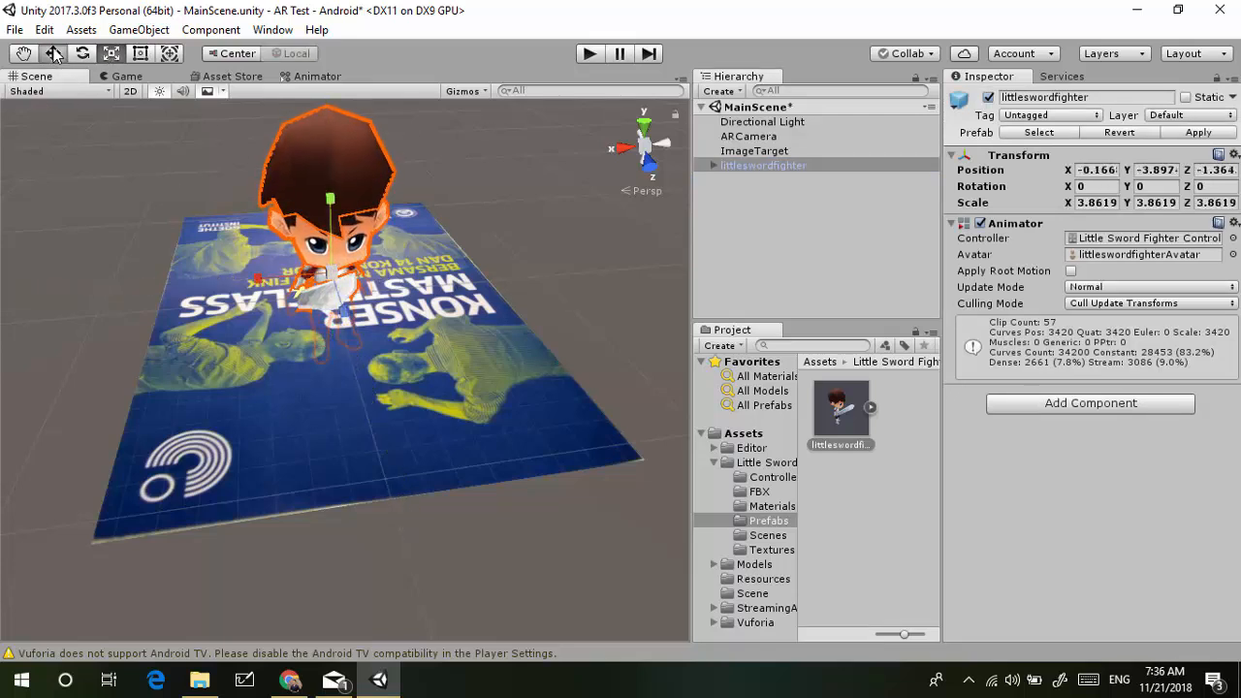
{"action": "left_click_drag", "start_coordinate": [329, 201], "coordinate": [331, 101]}
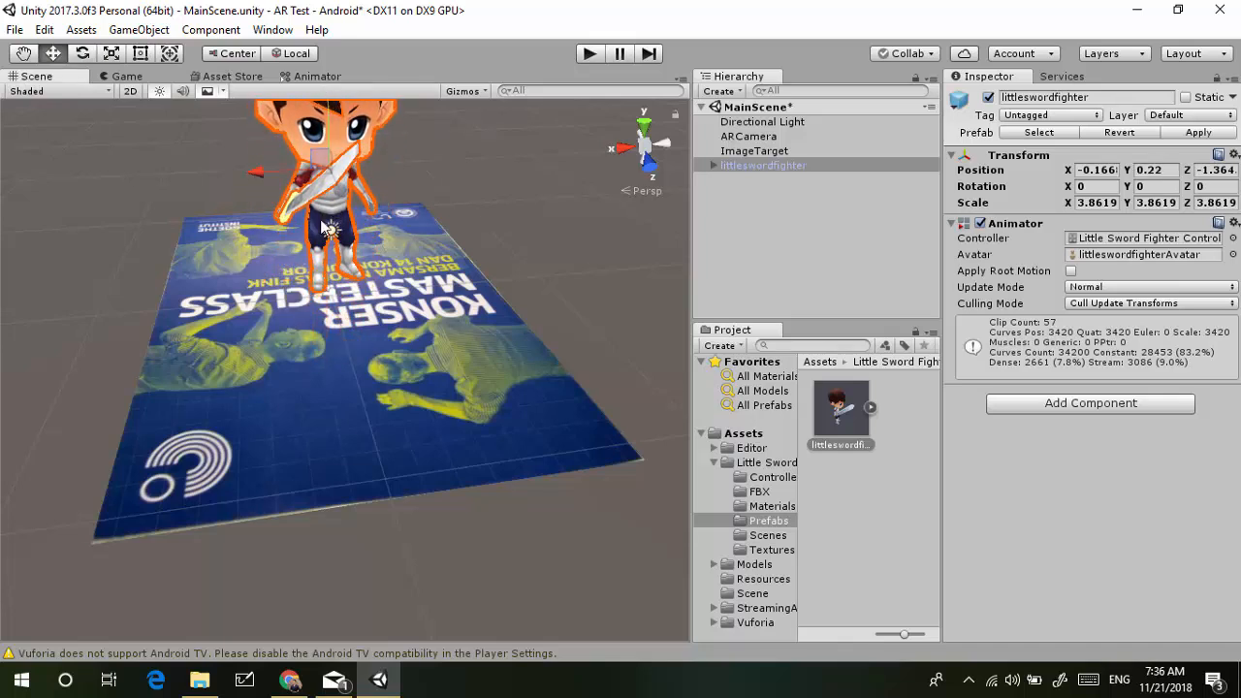
{"action": "scroll", "coordinate": [321, 225], "scroll_direction": "up", "scroll_amount": 6}
{"action": "right_click_drag", "start_coordinate": [320, 219], "coordinate": [296, 108]}
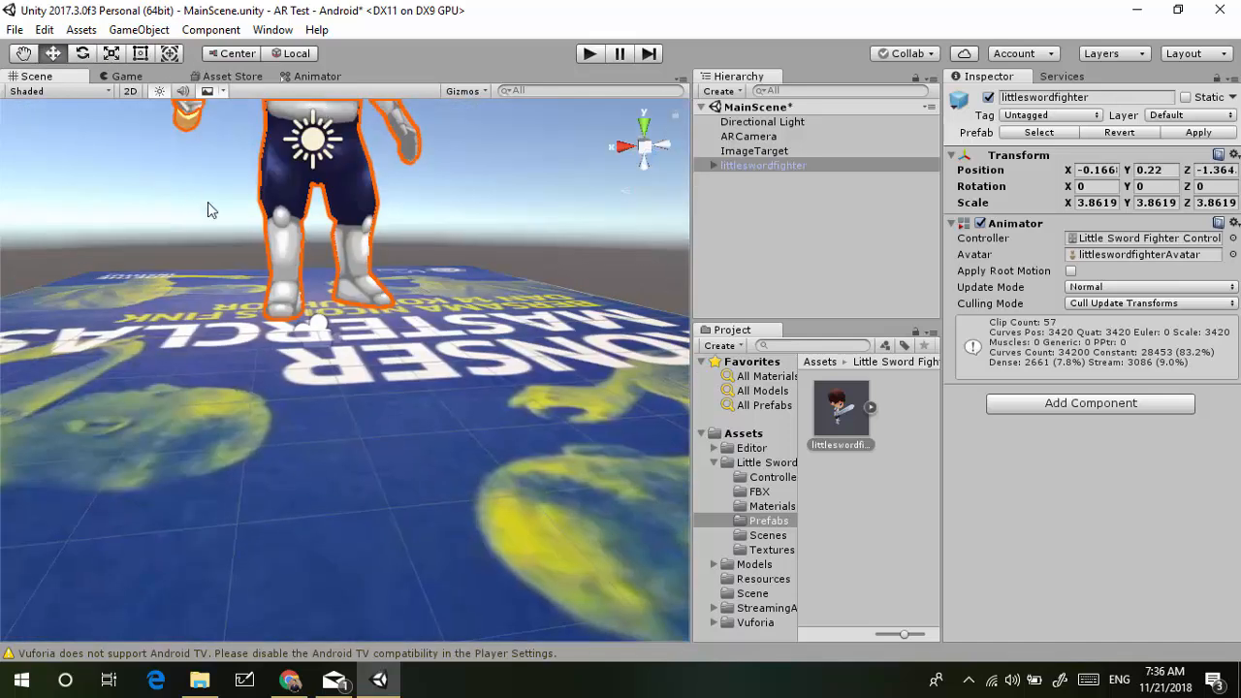
{"action": "scroll", "coordinate": [226, 221], "scroll_direction": "down", "scroll_amount": 10}
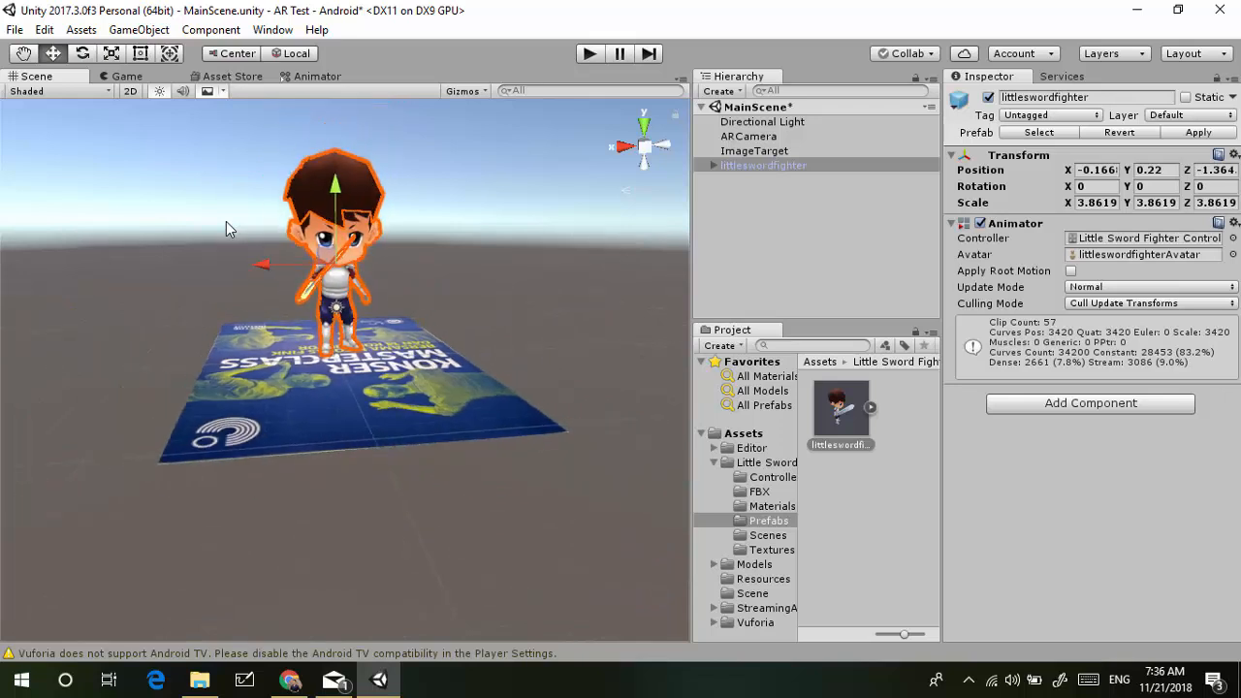
Rotate the sword fighter to 194.52 degrees around the Y axis
{"action": "left_click", "coordinate": [82, 53]}
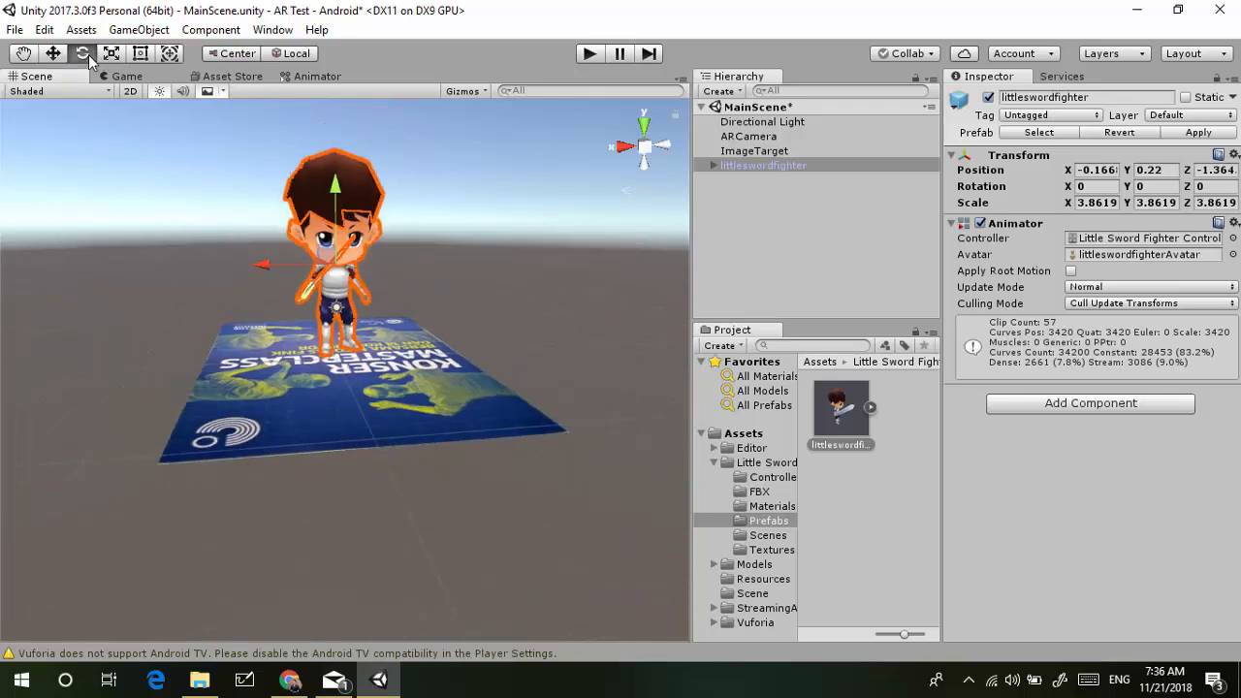
{"action": "left_click_drag", "start_coordinate": [386, 268], "coordinate": [116, 266]}
{"action": "left_click_drag", "start_coordinate": [395, 276], "coordinate": [231, 281]}
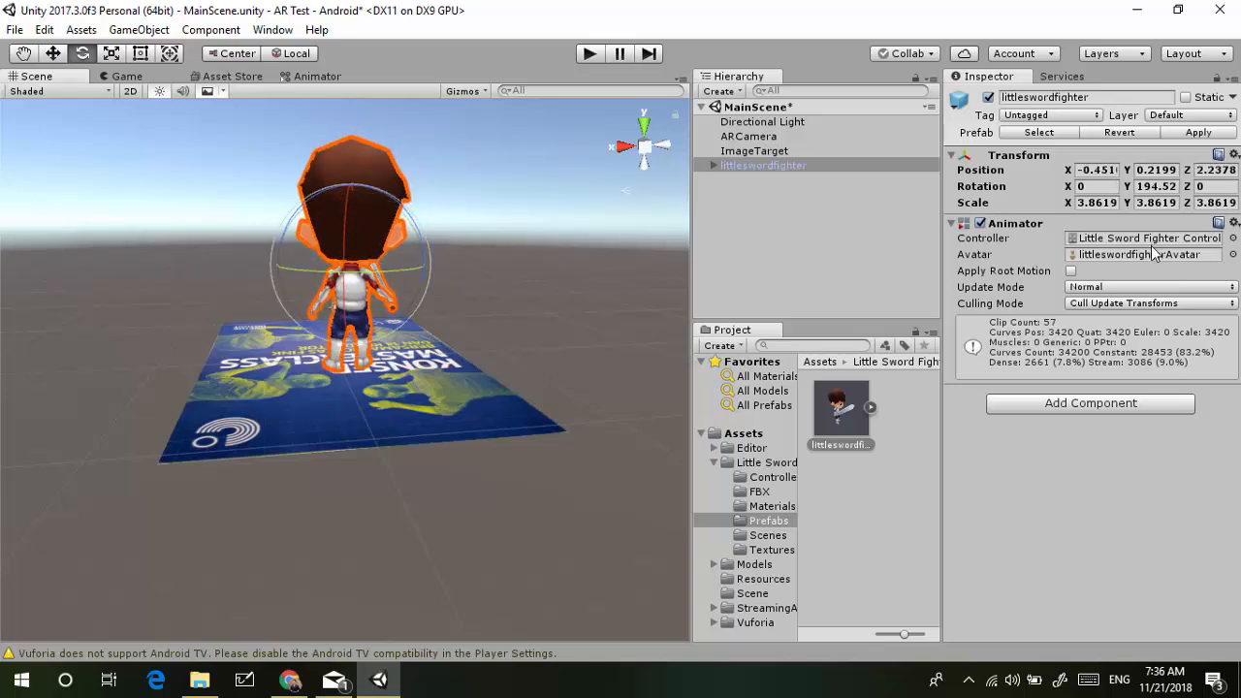
{"action": "left_click", "coordinate": [1089, 240]}
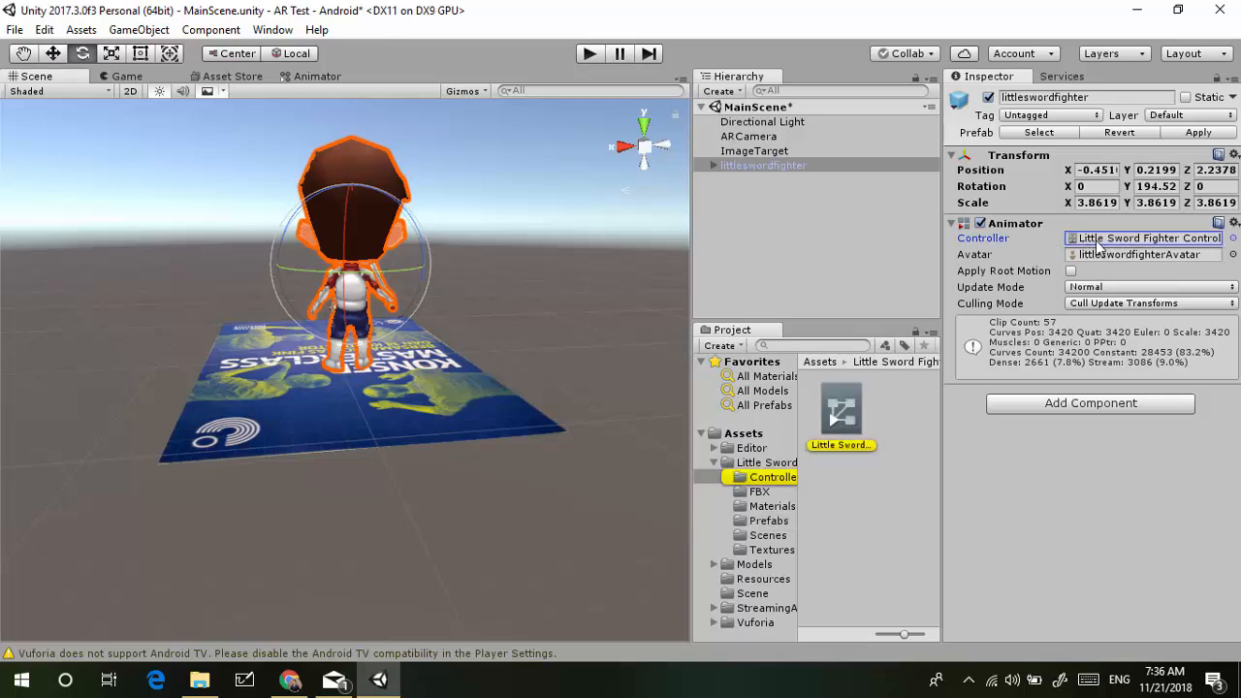
{"action": "double_click", "coordinate": [1098, 242]}
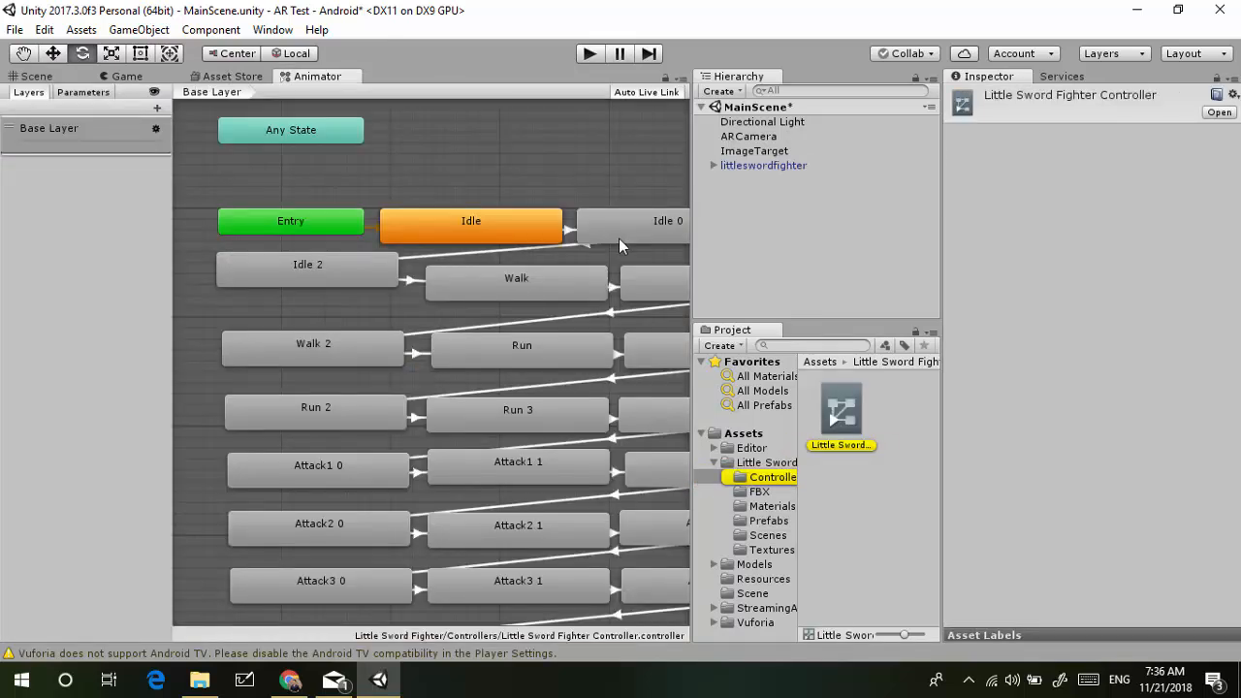
{"action": "right_click", "coordinate": [481, 168]}
{"action": "left_click", "coordinate": [433, 176]}
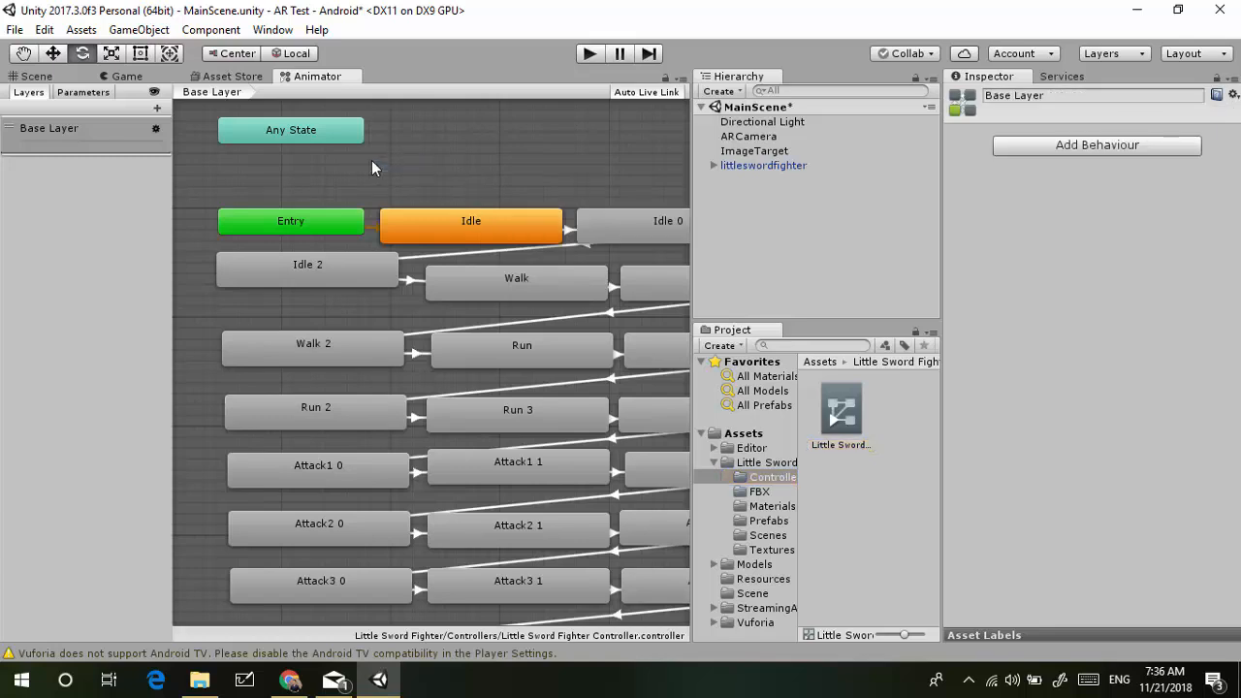
{"action": "left_click_drag", "start_coordinate": [375, 160], "coordinate": [402, 183]}
{"action": "left_click", "coordinate": [466, 224]}
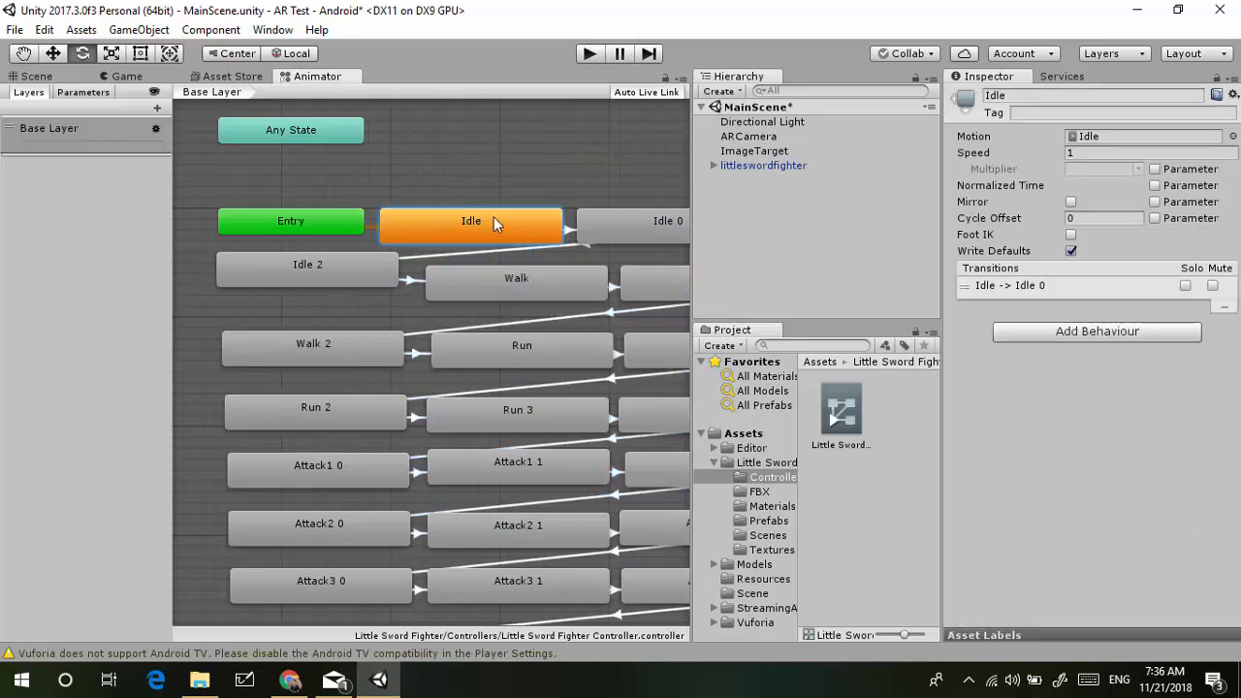
{"action": "left_click", "coordinate": [613, 219]}
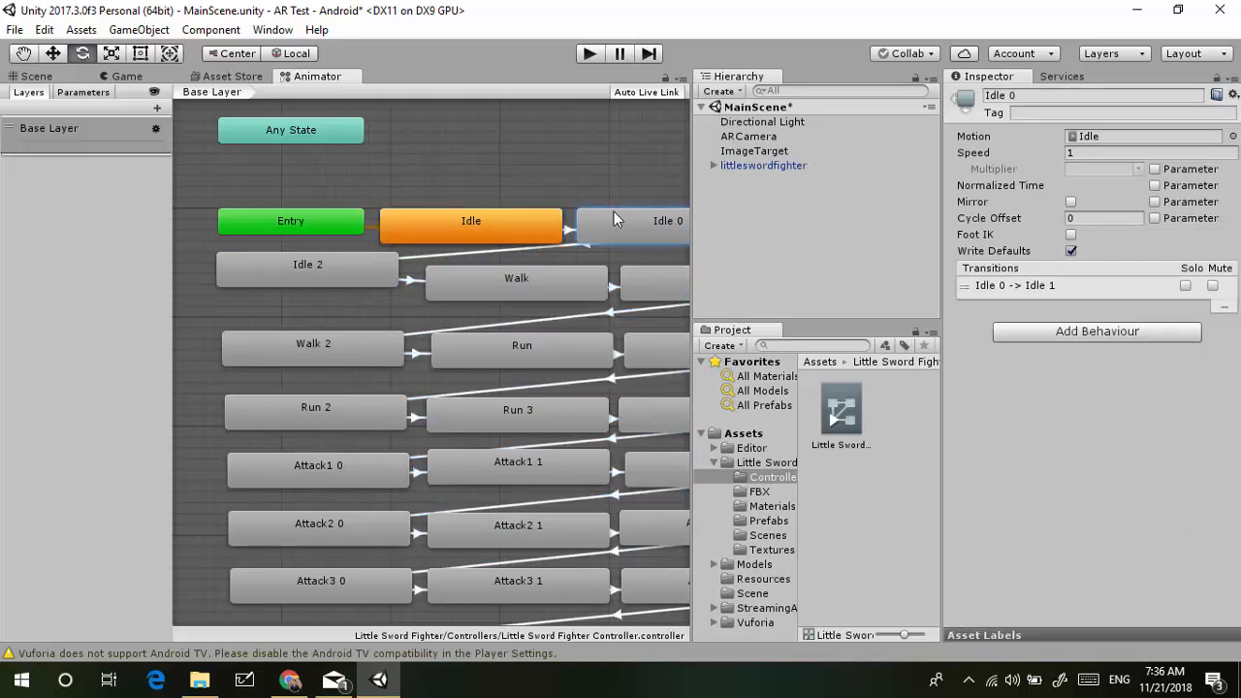
{"action": "left_click", "coordinate": [36, 76]}
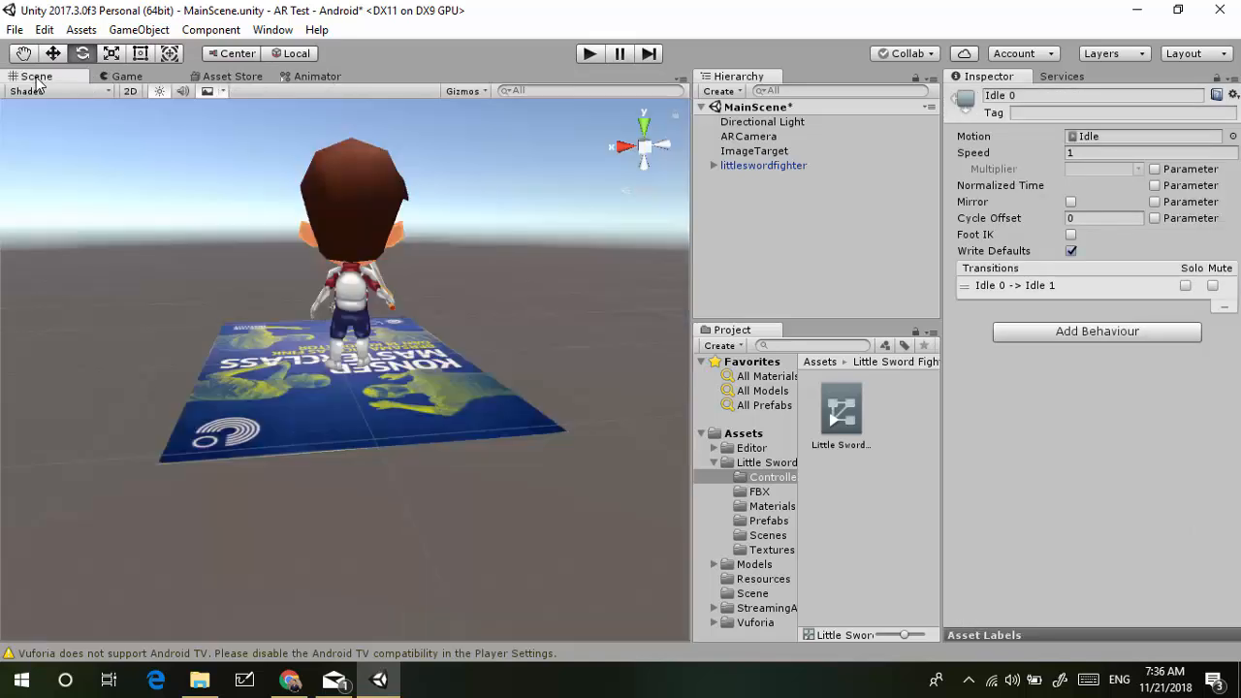
{"action": "left_click", "coordinate": [422, 215]}
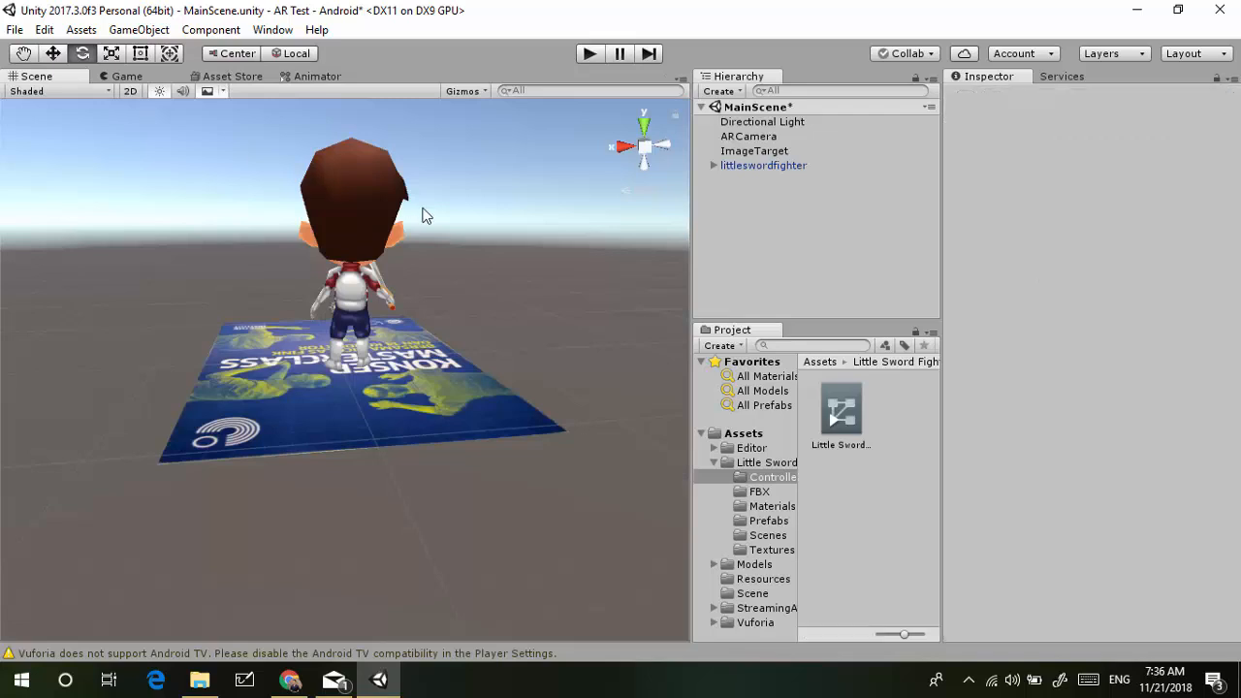
{"action": "left_click", "coordinate": [801, 148]}
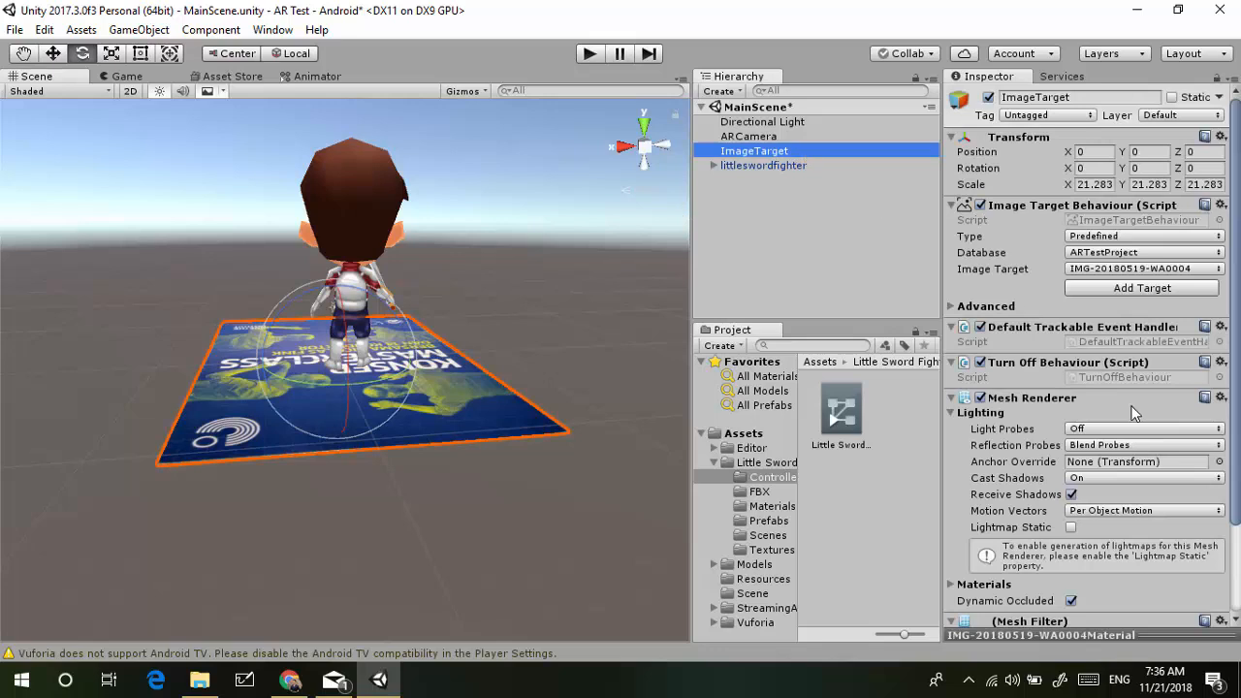
{"action": "scroll", "coordinate": [1134, 414], "scroll_direction": "down", "scroll_amount": 3}
{"action": "scroll", "coordinate": [972, 305], "scroll_direction": "up", "scroll_amount": 3}
{"action": "left_click", "coordinate": [763, 165]}
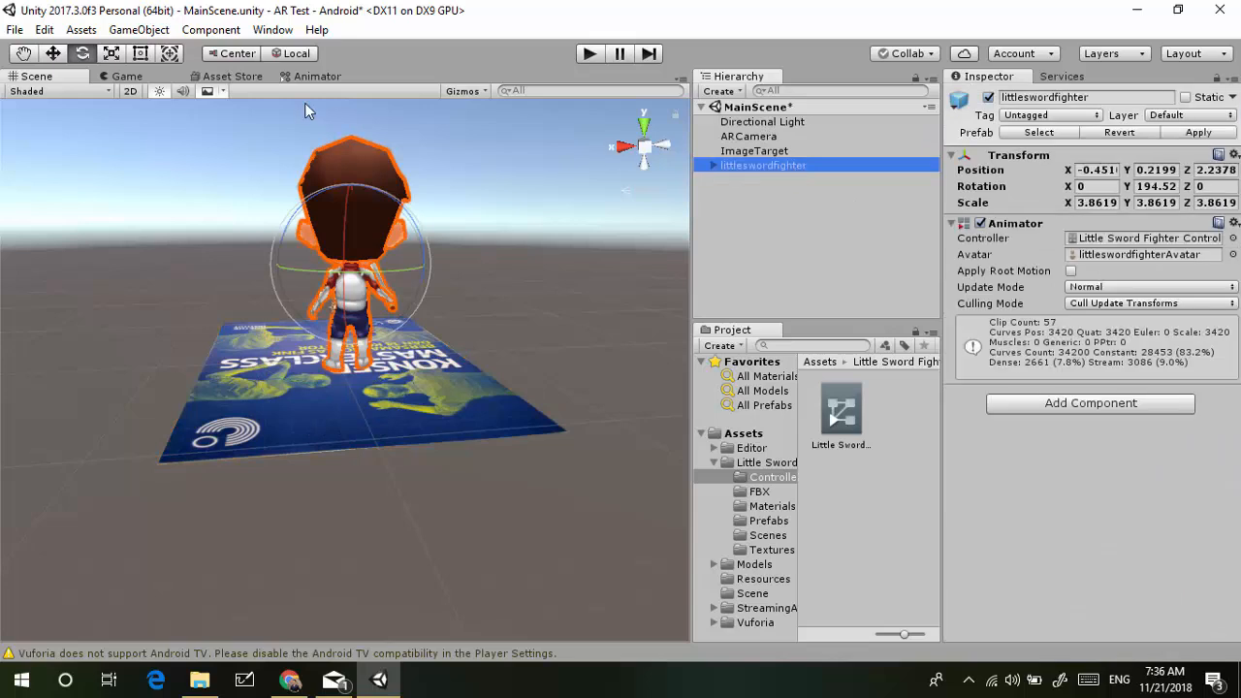
{"action": "left_click", "coordinate": [16, 30]}
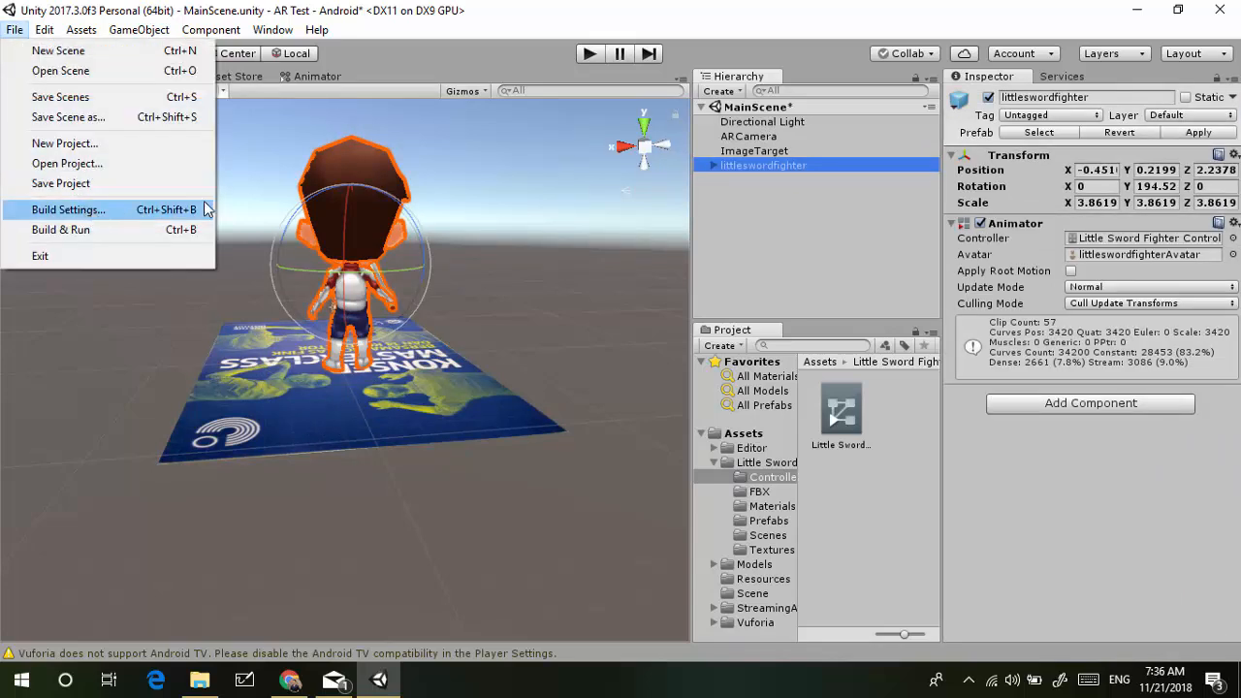
Save MainScene from the Hierarchy and open File > Build Settings
{"action": "left_click", "coordinate": [724, 203]}
{"action": "left_click", "coordinate": [724, 204]}
{"action": "left_click", "coordinate": [793, 108]}
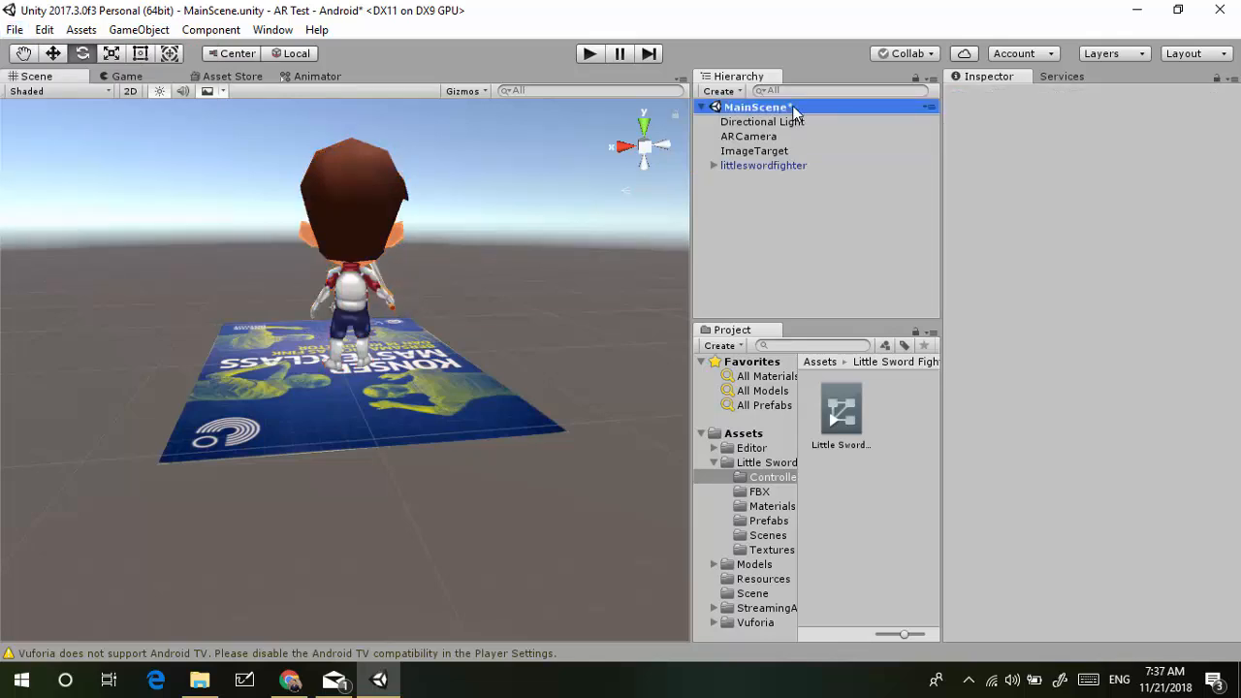
{"action": "right_click", "coordinate": [793, 109]}
{"action": "left_click", "coordinate": [851, 144]}
{"action": "left_click", "coordinate": [17, 30]}
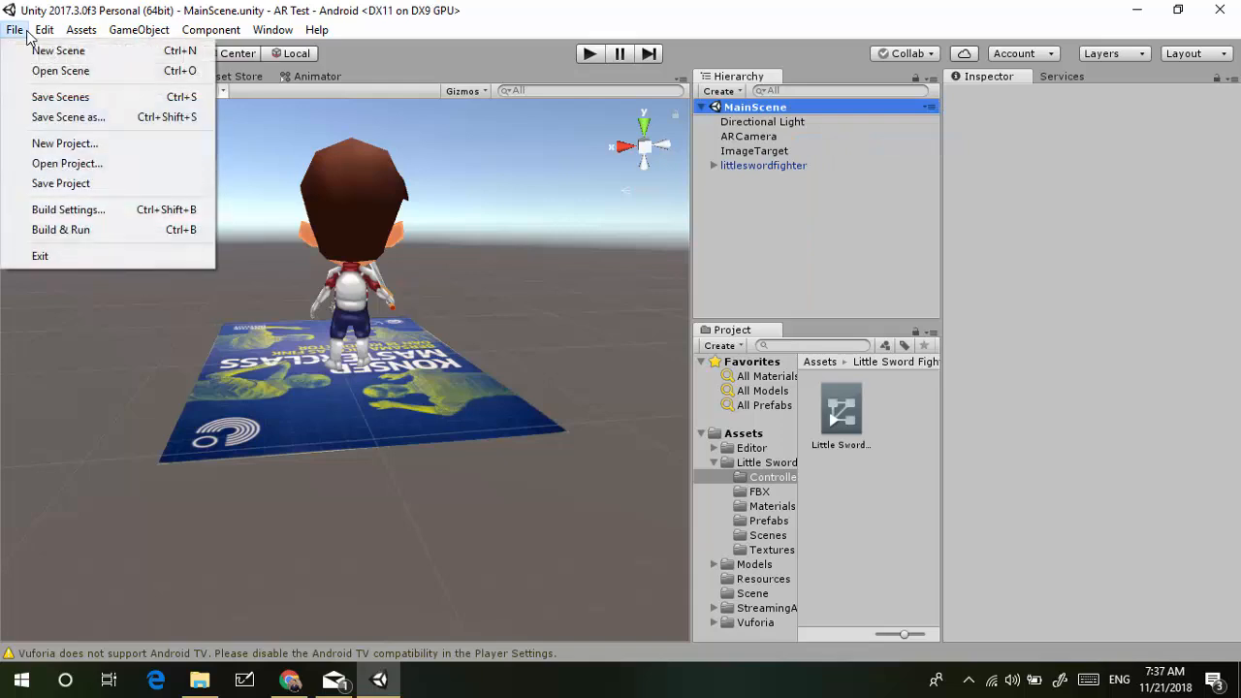
{"action": "left_click", "coordinate": [41, 209]}
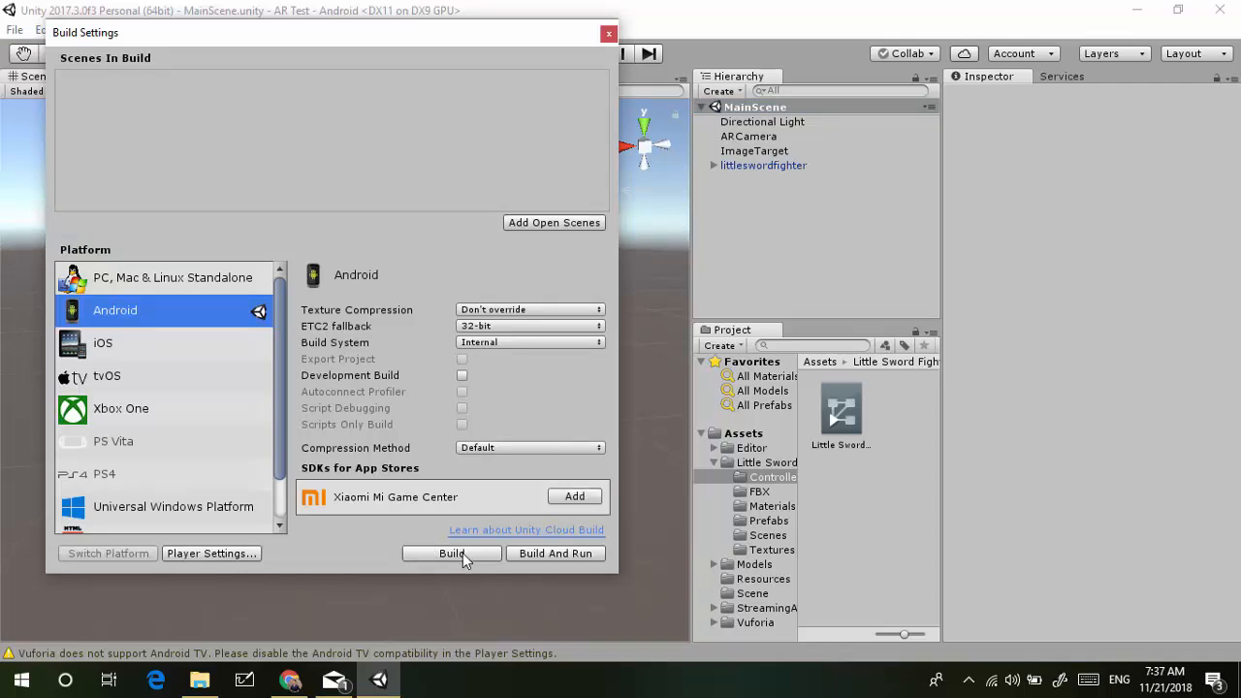
Add the open MainScene to Scenes In Build and start the Android build
{"action": "left_click", "coordinate": [583, 224]}
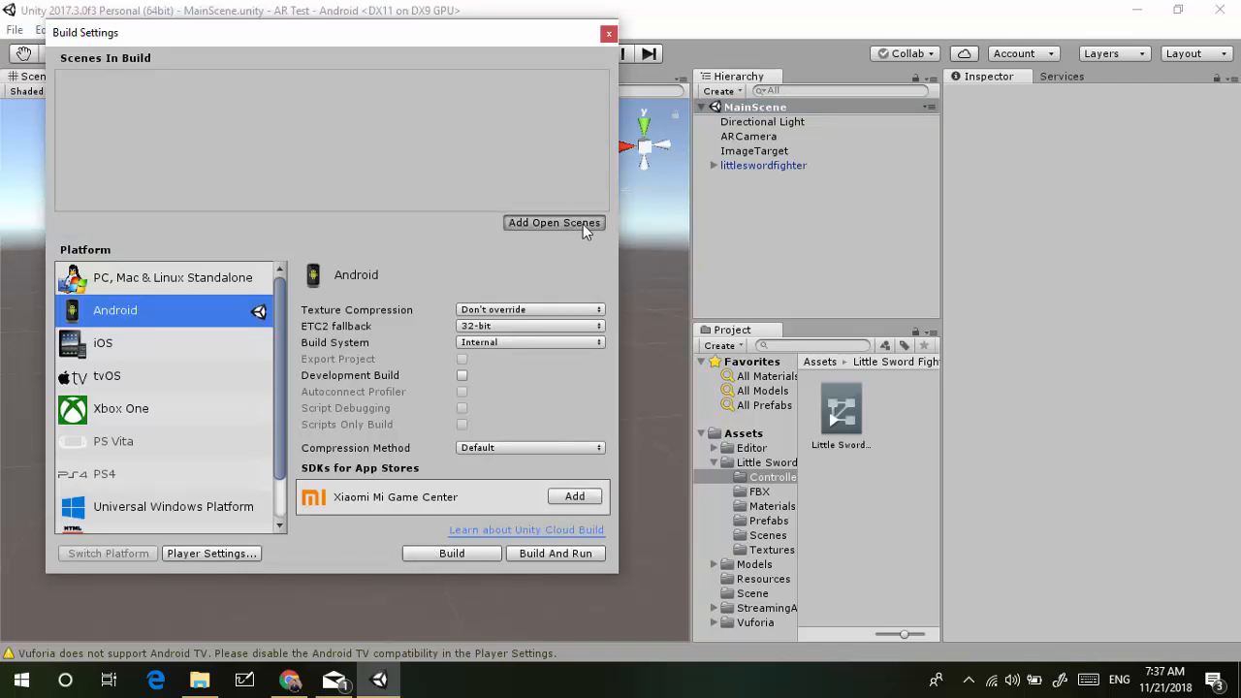
{"action": "left_click", "coordinate": [130, 80]}
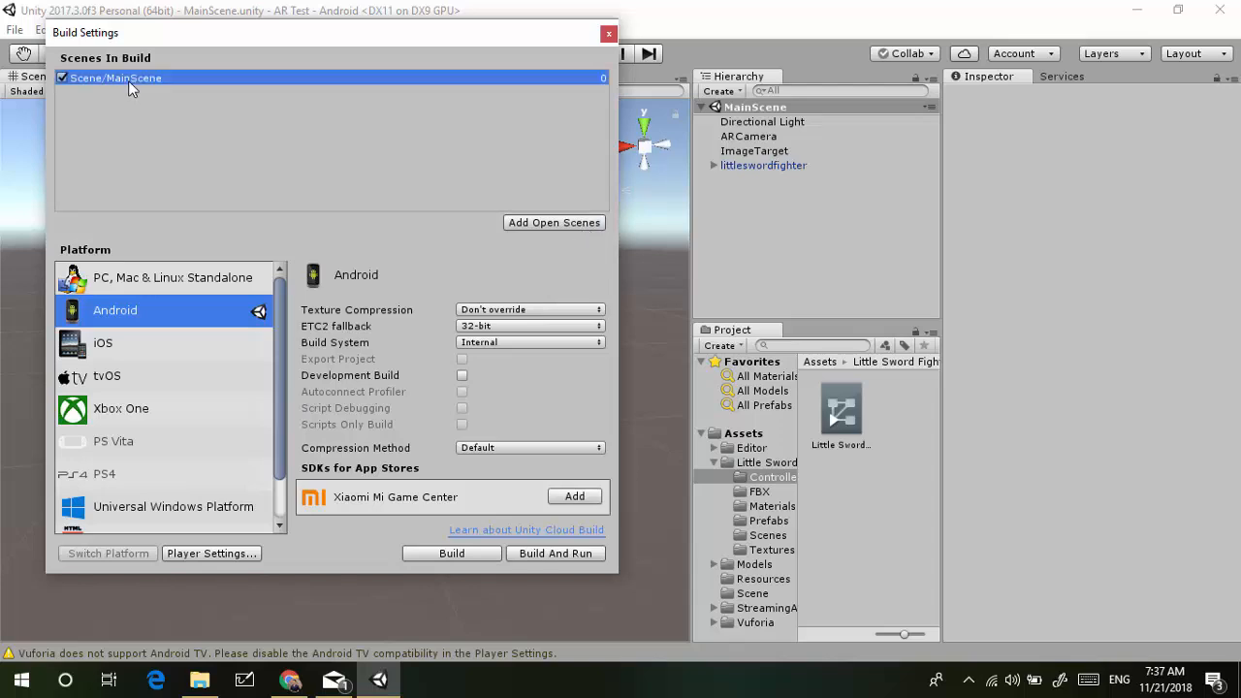
{"action": "left_click", "coordinate": [486, 552]}
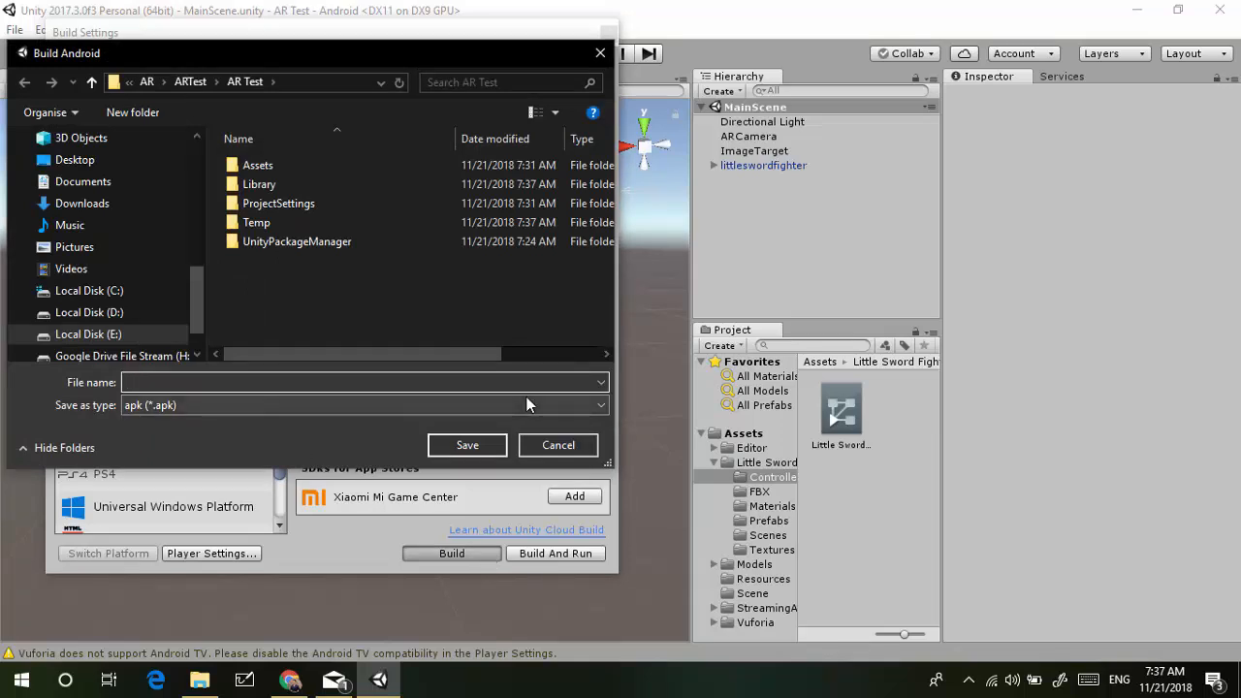
Save the Android build as ARTest.apk in the ARTest folder
{"action": "type", "text": "ARTest"}
{"action": "left_click", "coordinate": [190, 82]}
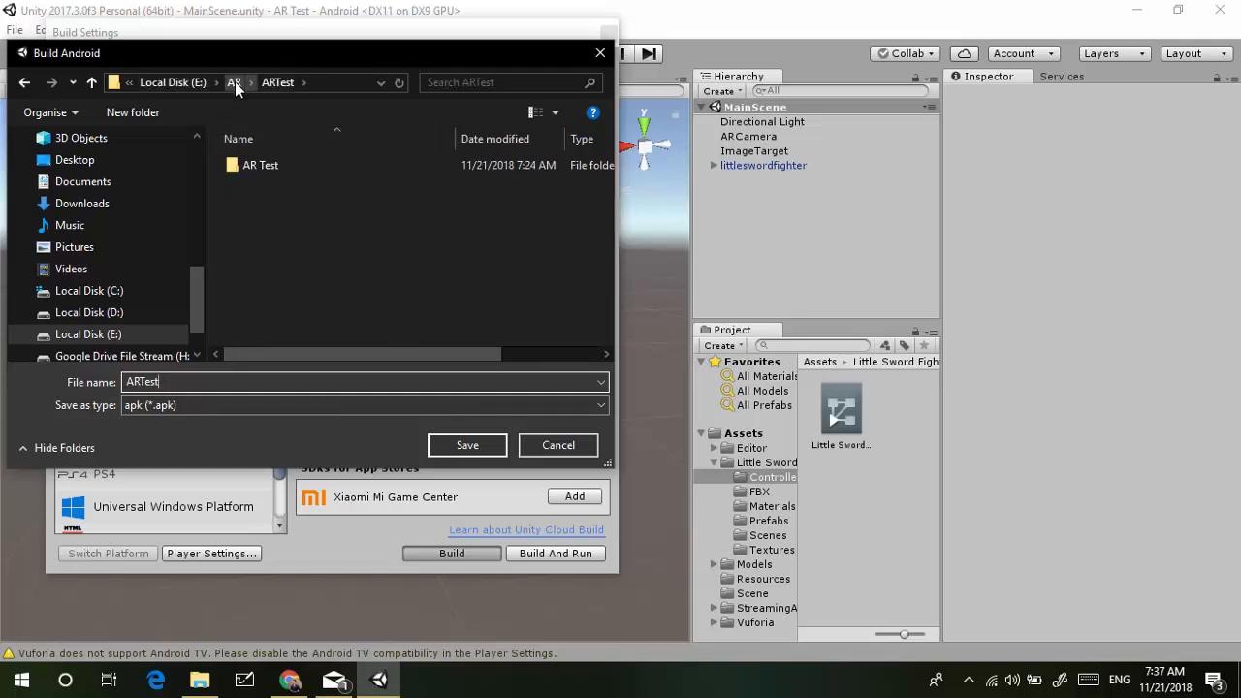
{"action": "left_click", "coordinate": [234, 81]}
{"action": "double_click", "coordinate": [266, 179]}
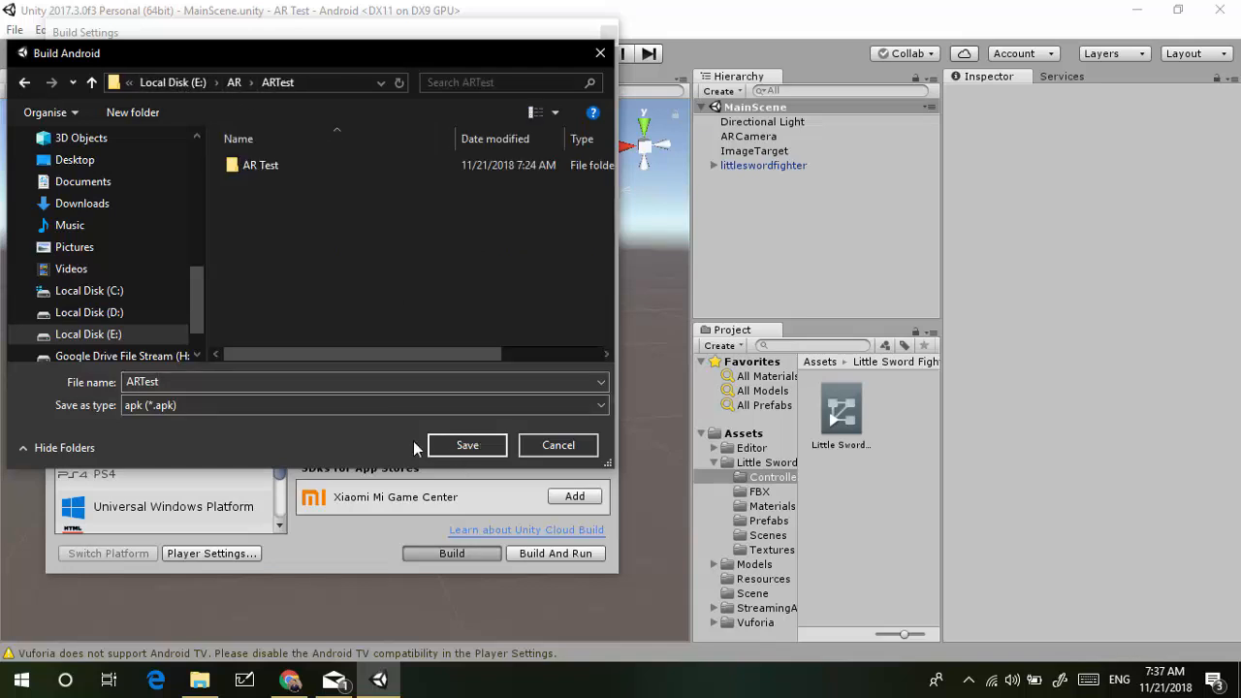
{"action": "left_click", "coordinate": [449, 444]}
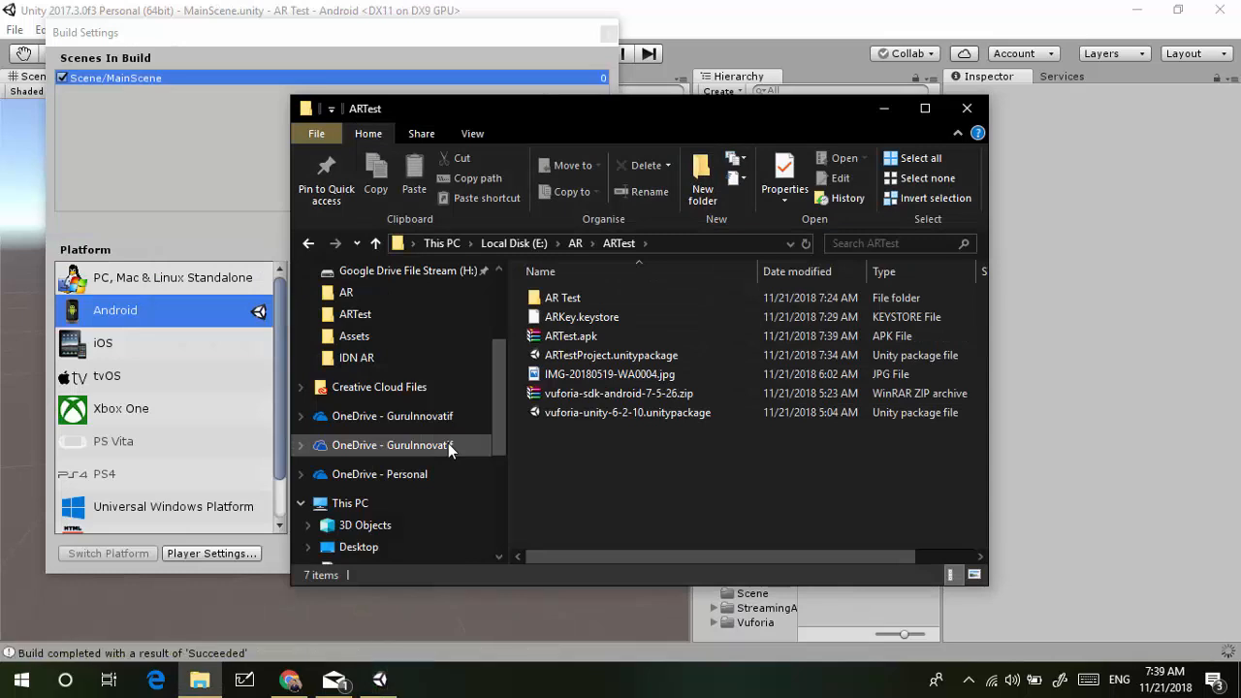
Select the 44.6 MB ARTest.apk in File Explorer, then search the phone's apps
{"action": "left_click", "coordinate": [581, 330]}
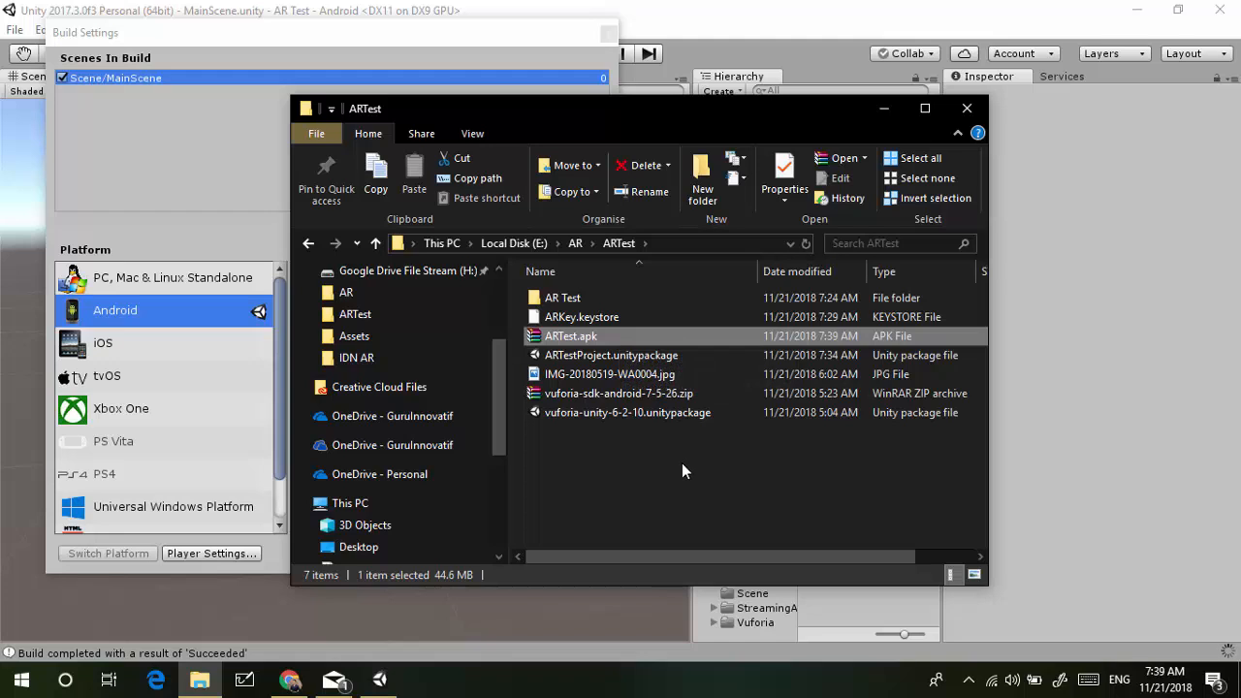
{"action": "left_click", "coordinate": [967, 679]}
{"action": "left_click", "coordinate": [1008, 611]}
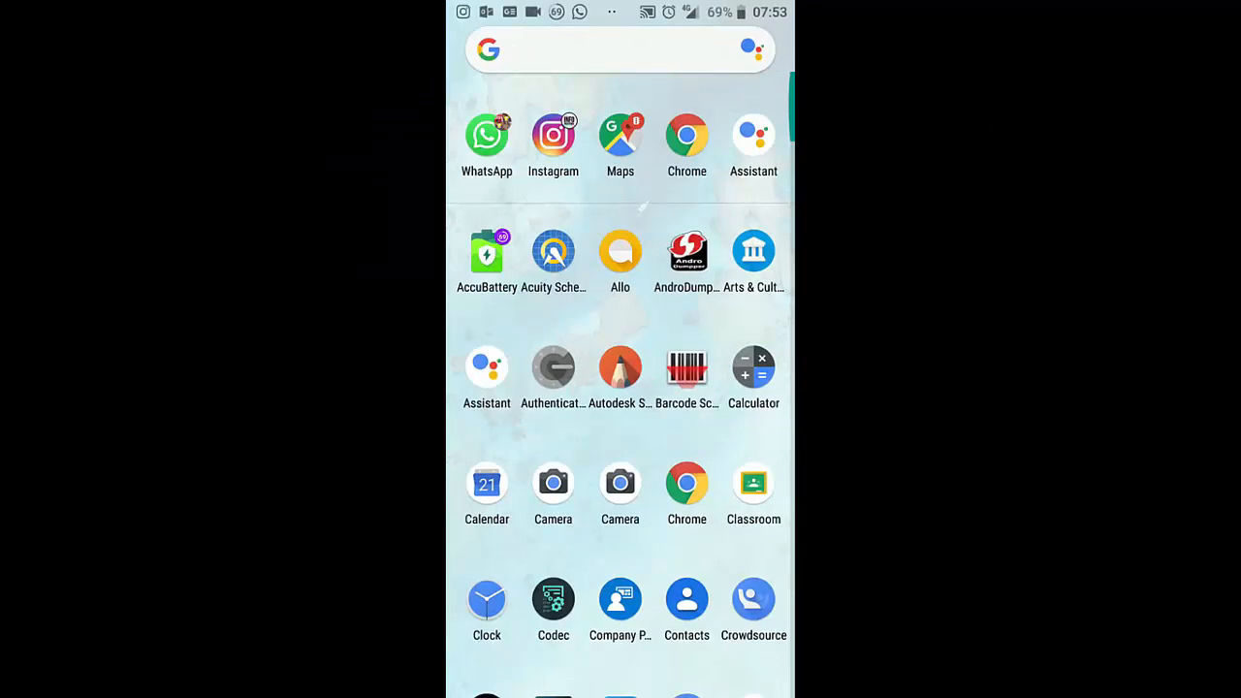
{"action": "left_click", "coordinate": [674, 51]}
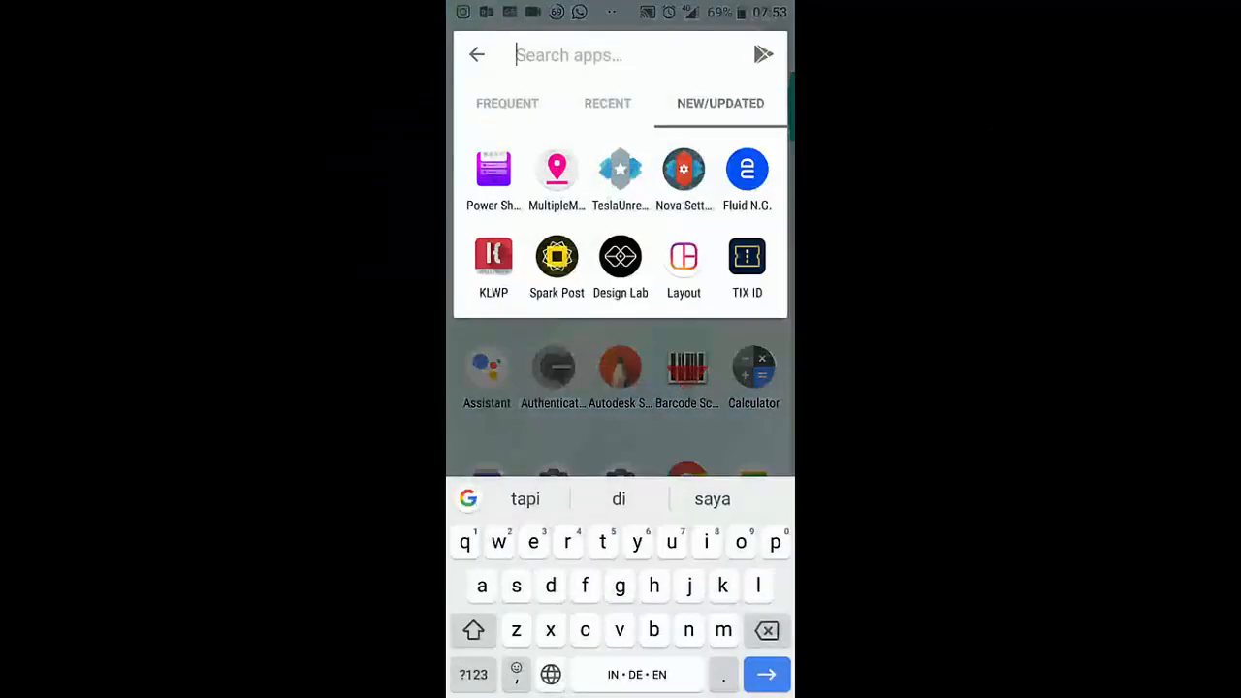
Find File Manager by typing 'fi', open ARTest.apk under Not installed, and install it
{"action": "type", "text": "fi"}
{"action": "left_click", "coordinate": [492, 118]}
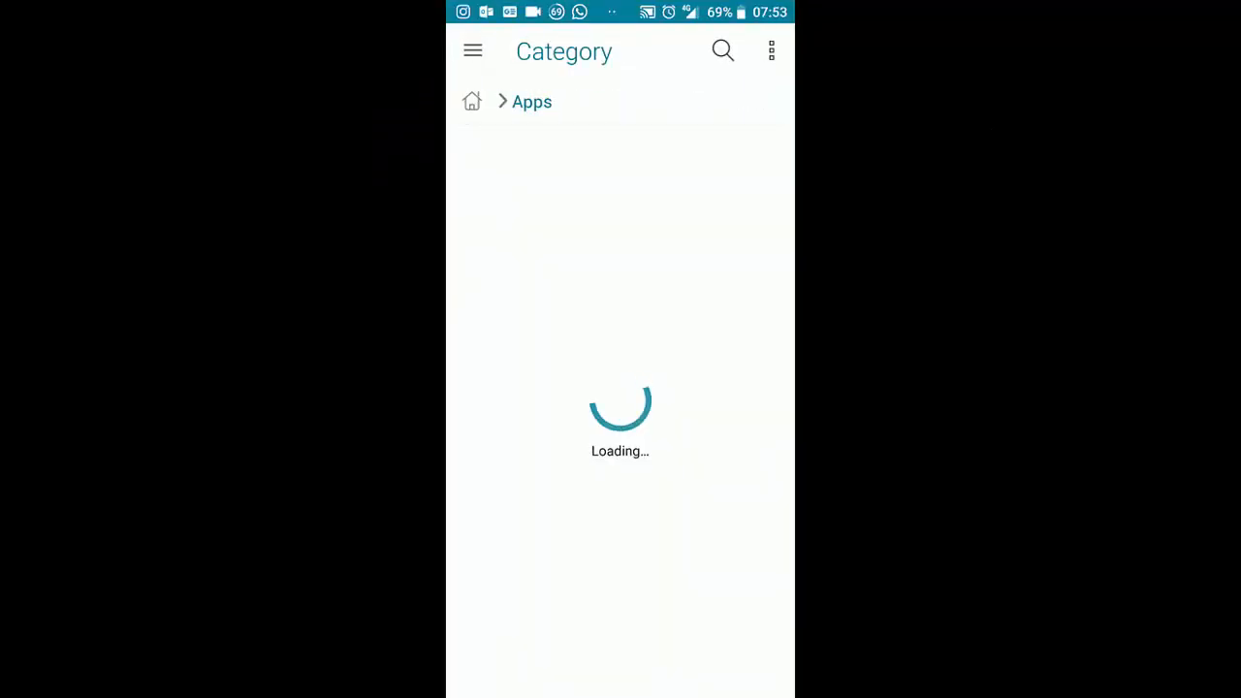
{"action": "scroll", "coordinate": [620, 411], "scroll_direction": "down", "scroll_amount": 15}
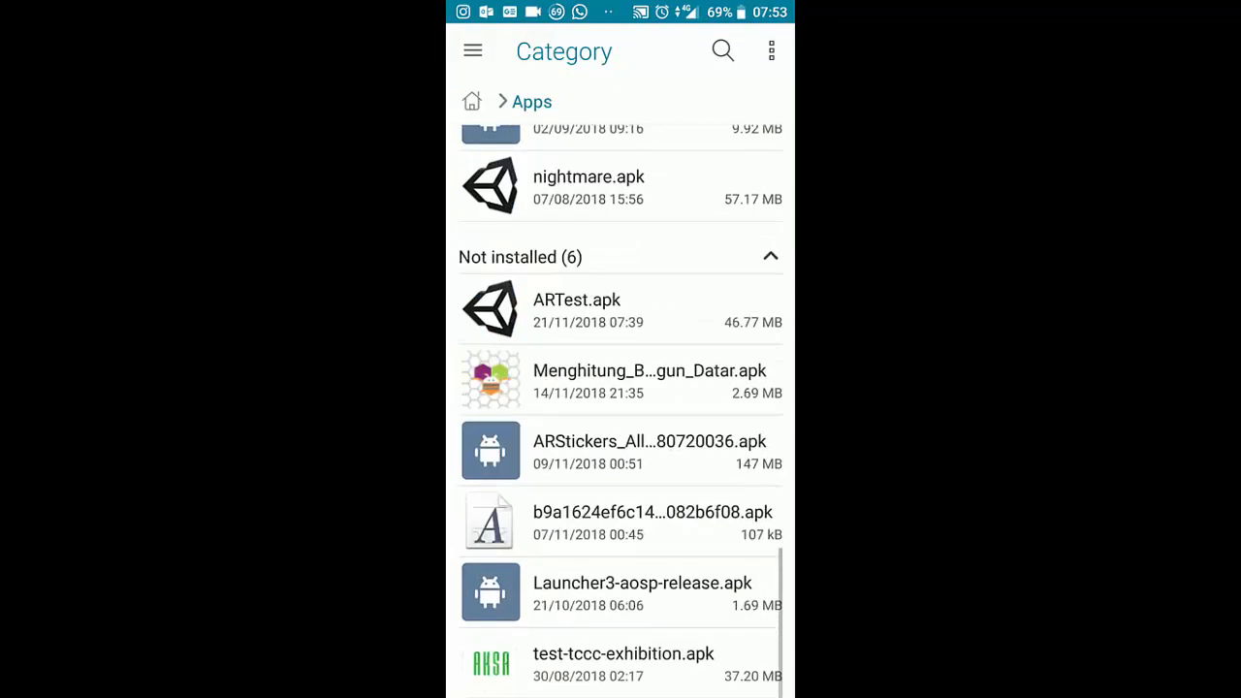
{"action": "left_click", "coordinate": [620, 310]}
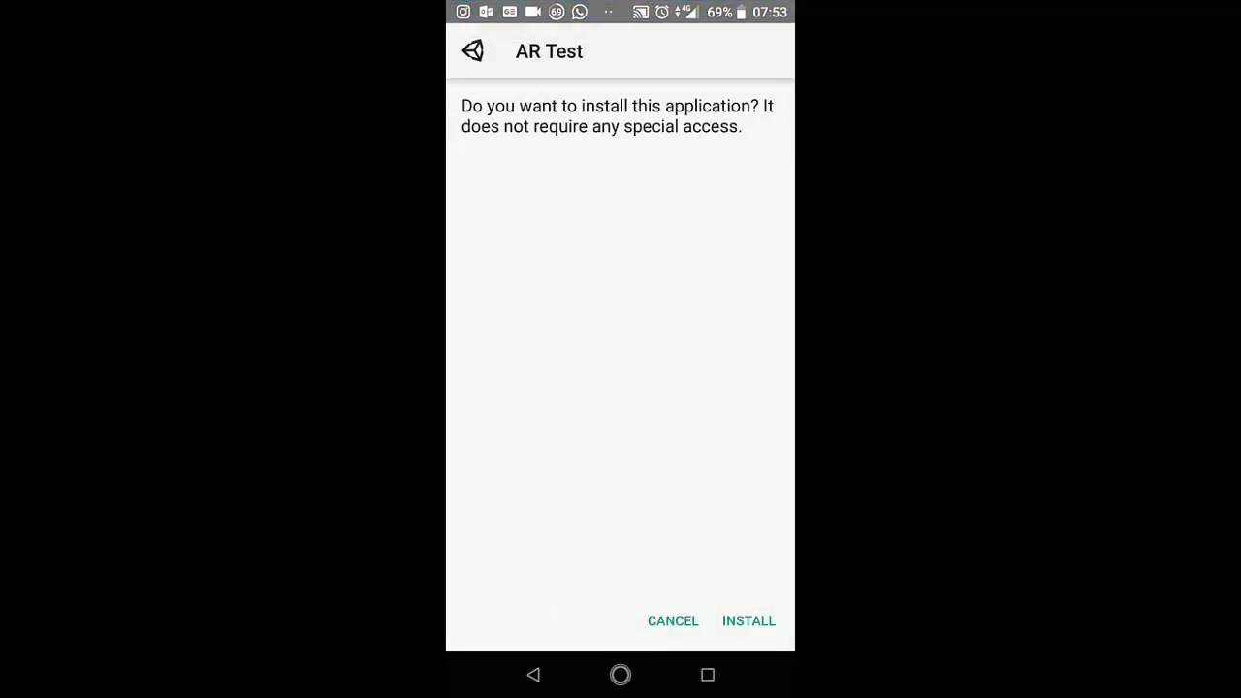
{"action": "left_click", "coordinate": [748, 620]}
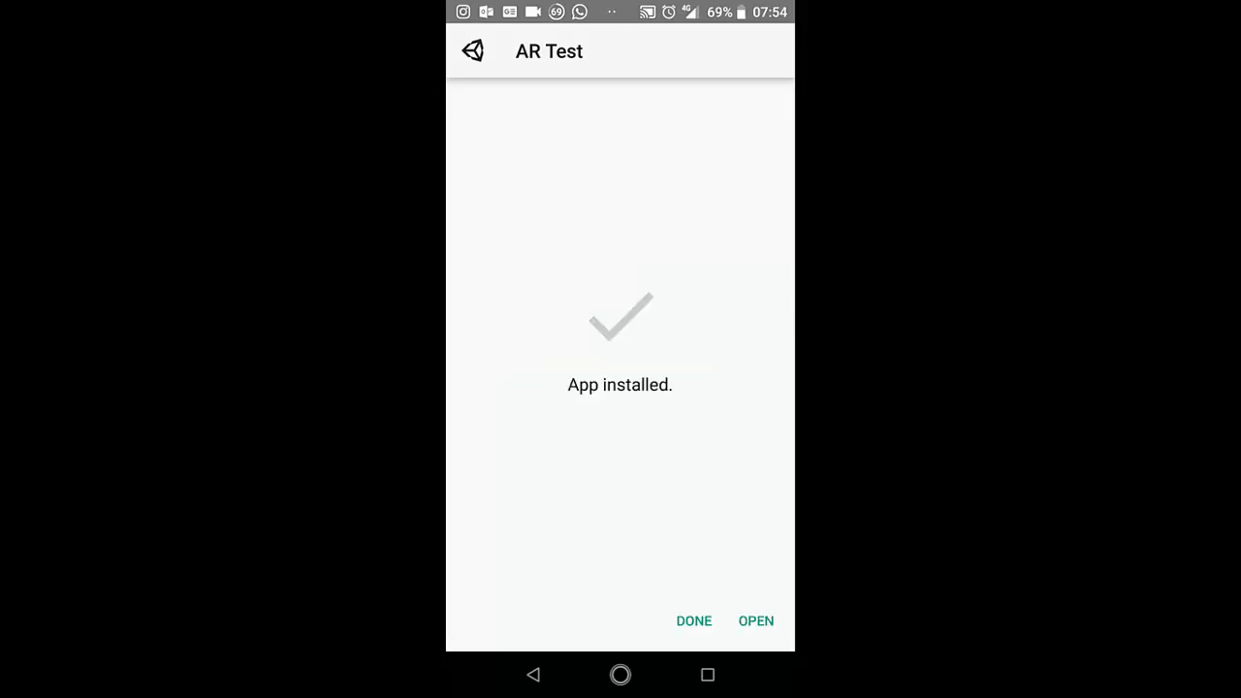
Launch the installed AR Test app and allow camera and storage access
{"action": "left_click", "coordinate": [755, 621]}
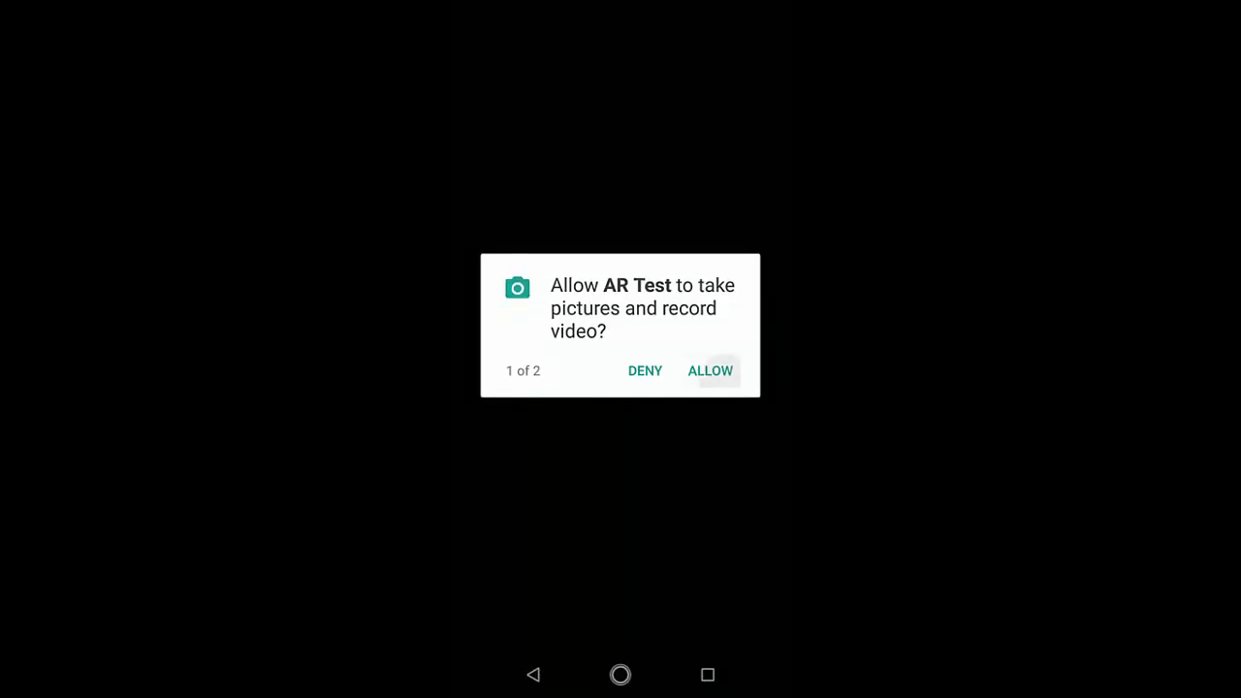
{"action": "left_click", "coordinate": [710, 370]}
{"action": "left_click", "coordinate": [712, 369]}
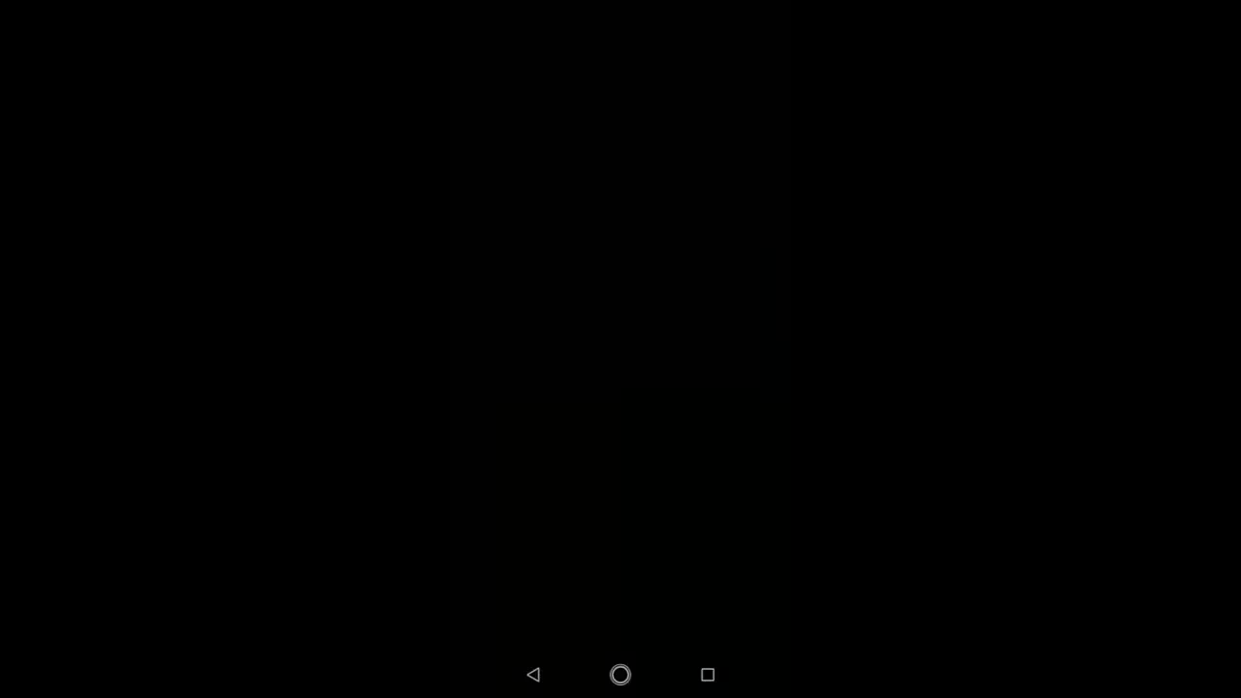